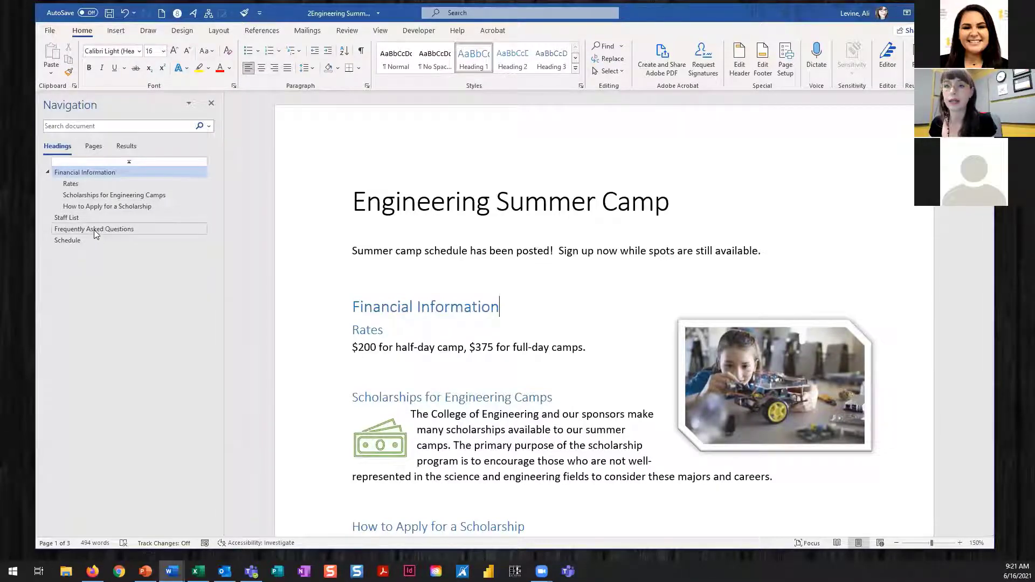
# Step: Jump through the document's Frequently Asked Questions, Scholarships for Engineering Camps, Schedule and Financial Information sections using their headings
pyautogui.click(94, 230)
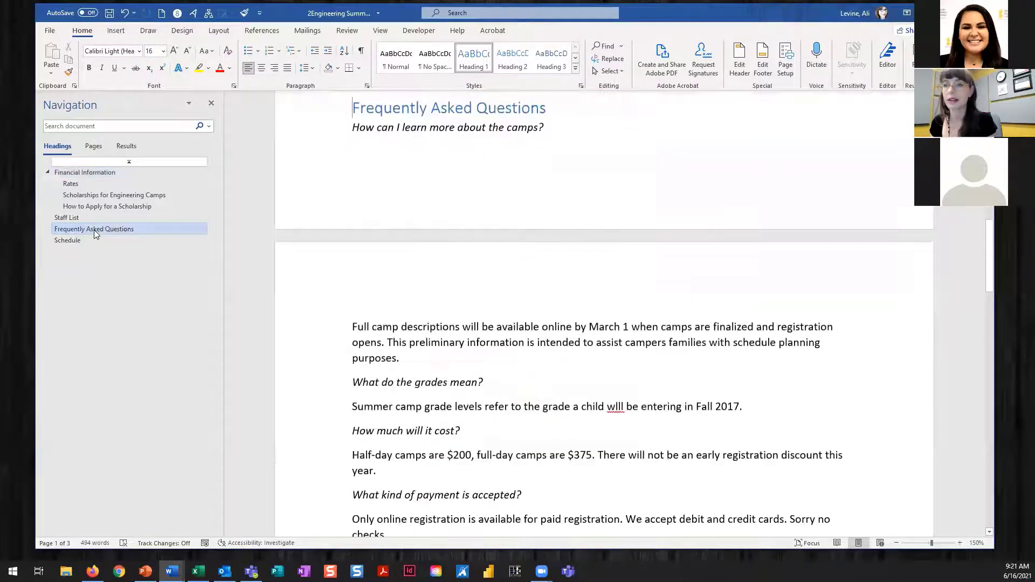
pyautogui.click(80, 184)
pyautogui.click(86, 196)
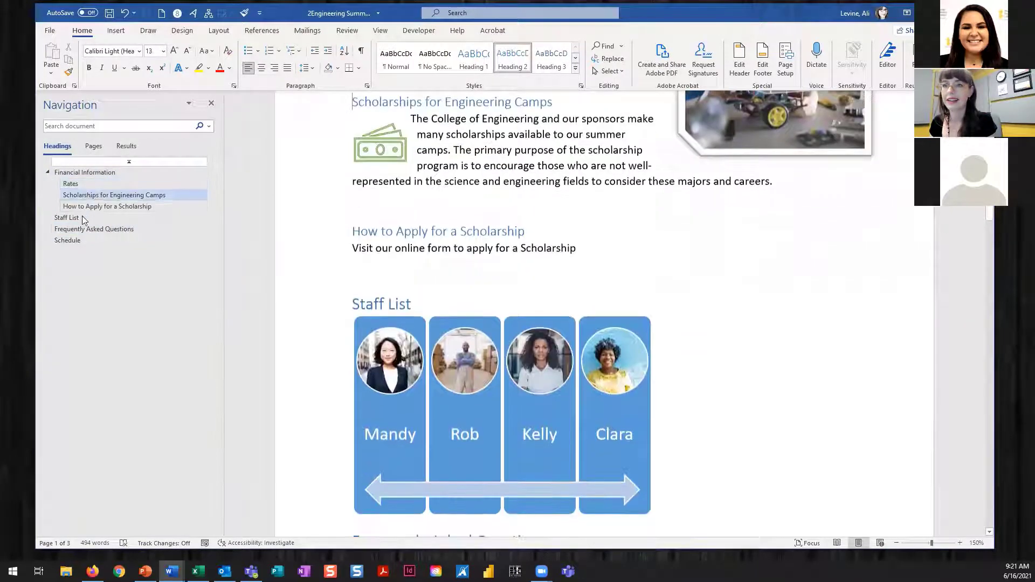
pyautogui.click(72, 240)
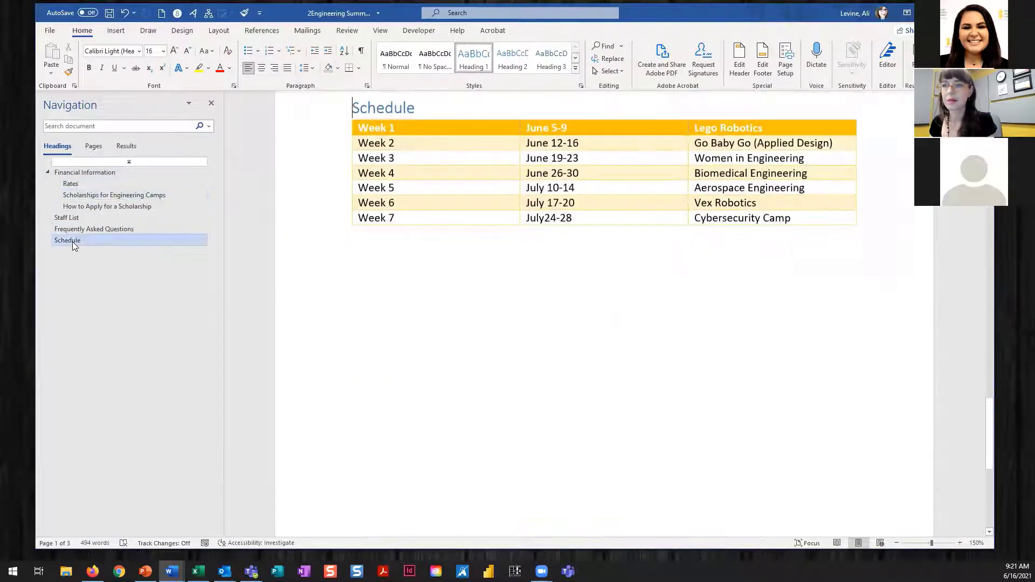
pyautogui.click(84, 173)
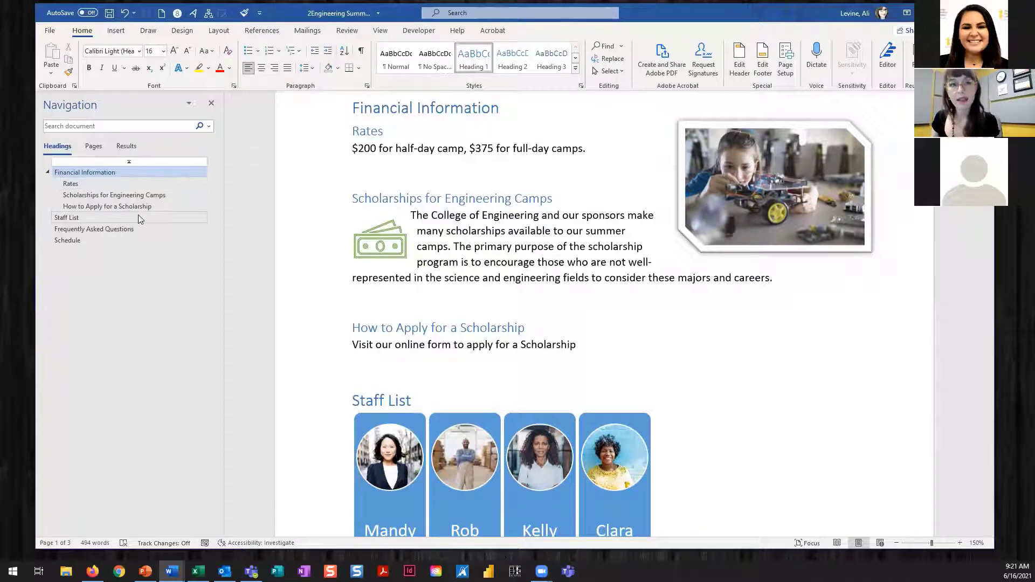
# Step: Move the robot-car photo slightly down and to the right beside the Scholarships for Engineering Camps text
pyautogui.moveTo(805, 168); pyautogui.dragTo(815, 199)
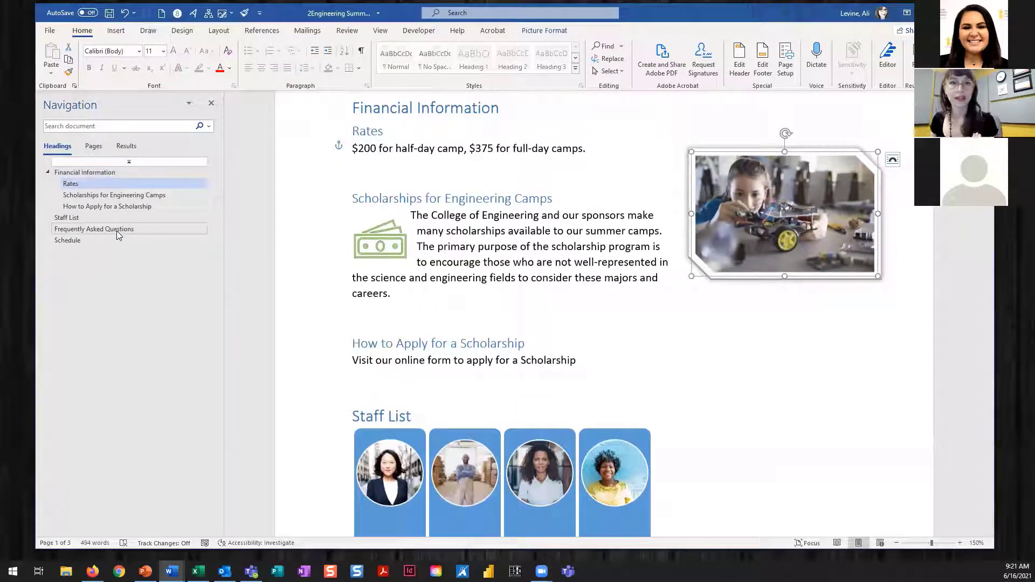
pyautogui.scroll(3, 435, 247)
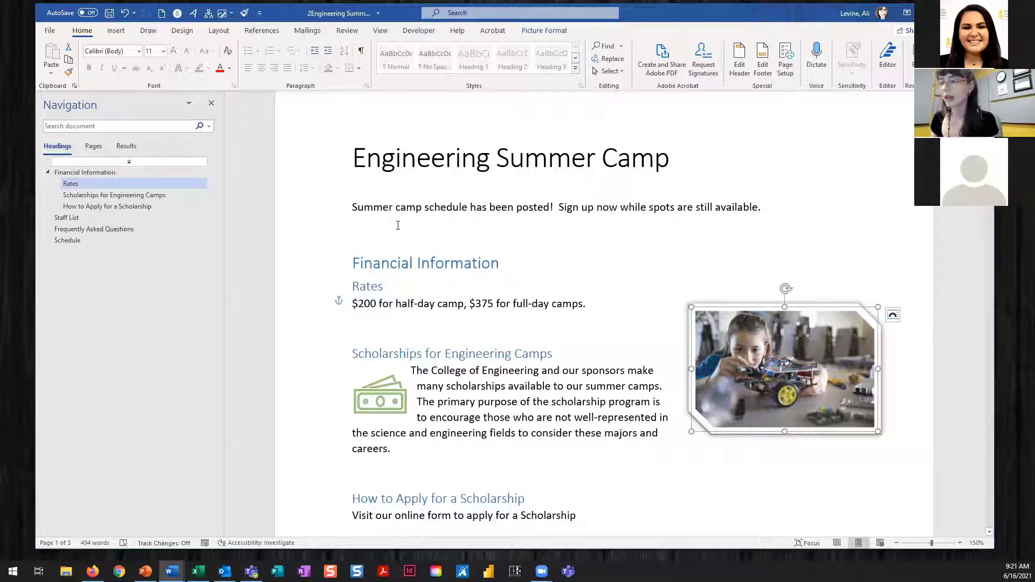
# Step: Insert an Automatic Table 2 table of contents on the blank line below the introductory sentence
pyautogui.click(370, 231)
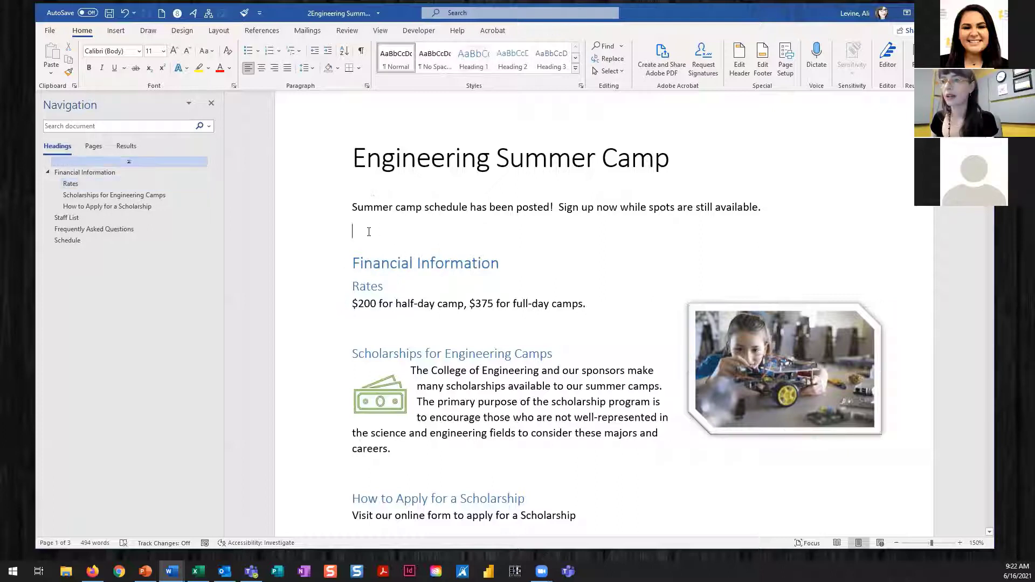
pyautogui.click(262, 33)
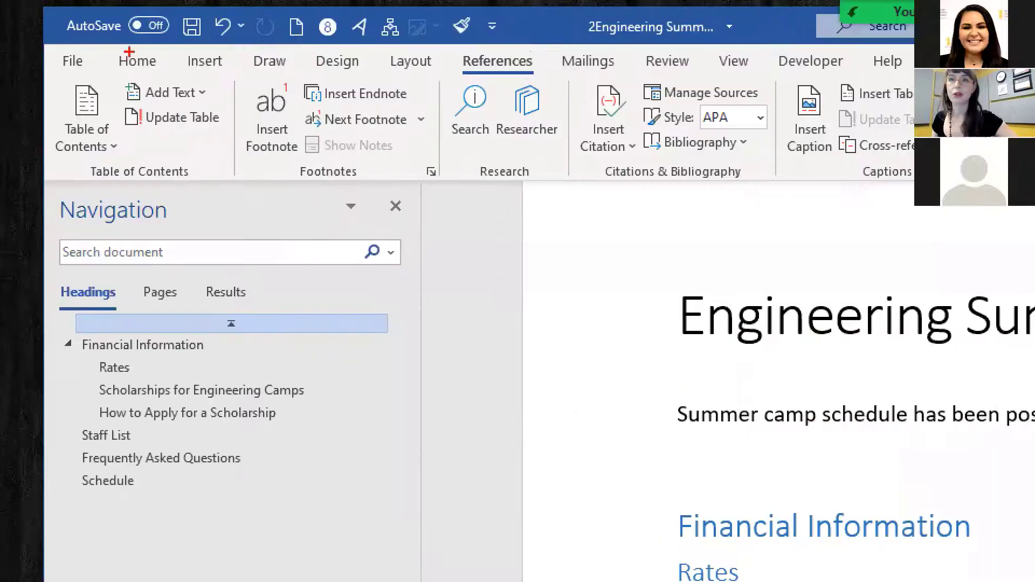
pyautogui.moveTo(38, 63); pyautogui.dragTo(241, 198)
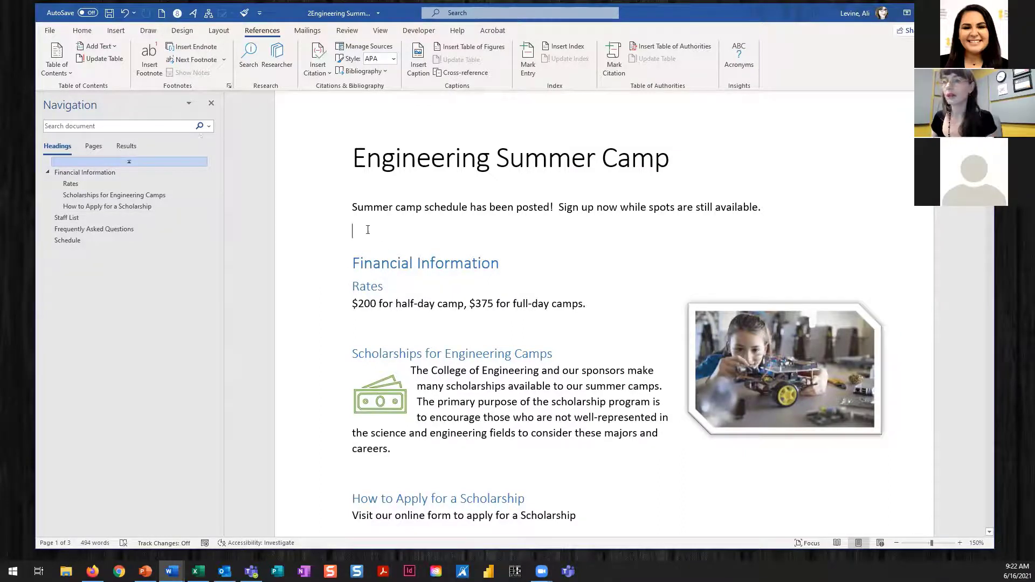
pyautogui.click(62, 62)
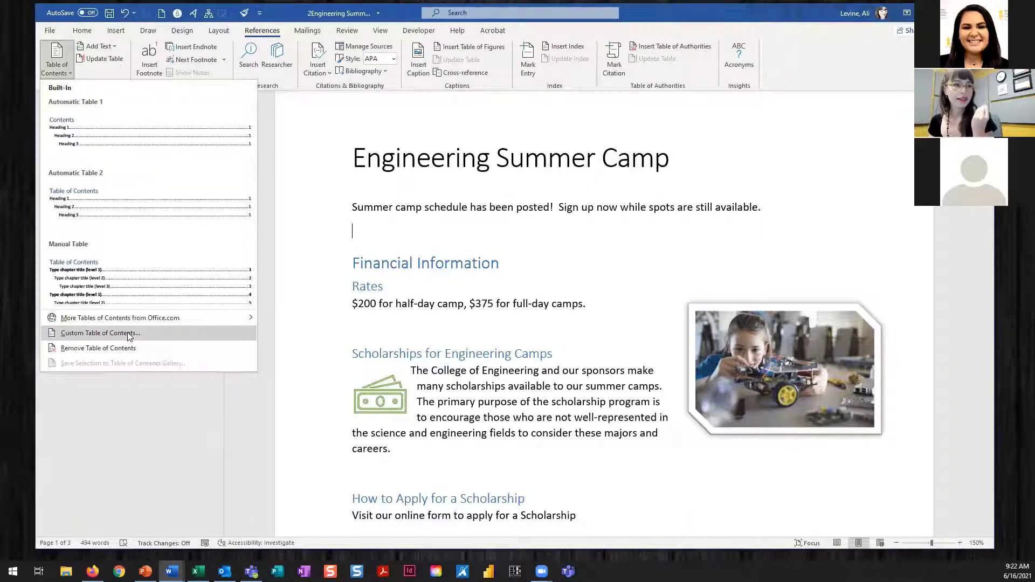
pyautogui.click(107, 192)
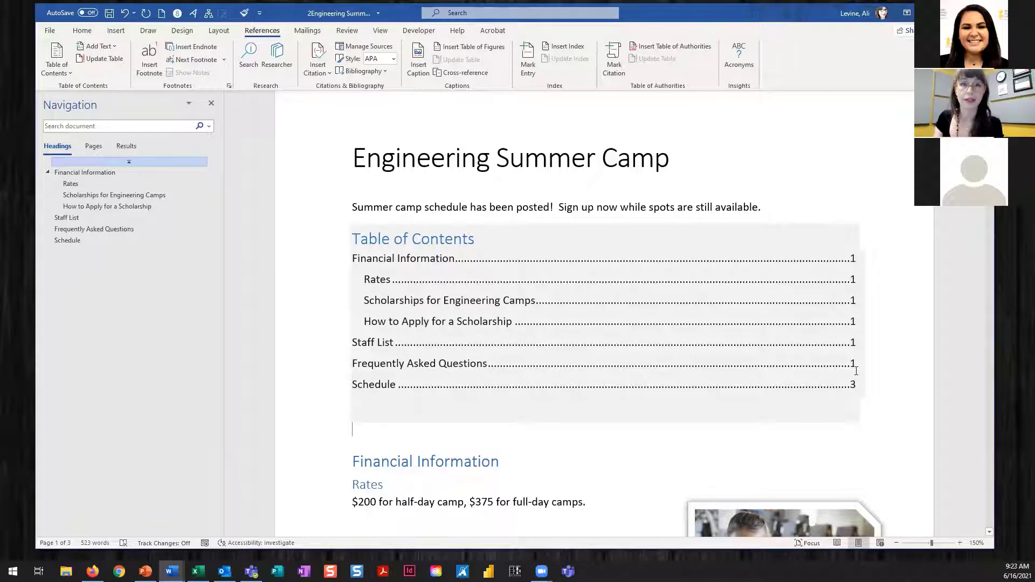
# Step: Examine the table of contents and its field update options, follow its Staff List link, and return to the document's beginning
pyautogui.scroll(-5, 762, 395)
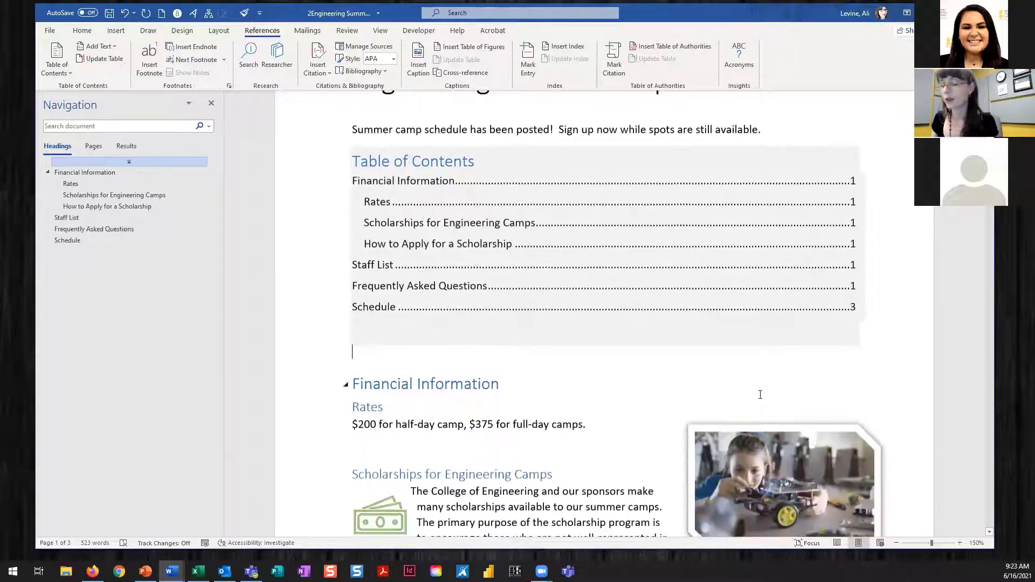
pyautogui.scroll(3, 843, 351)
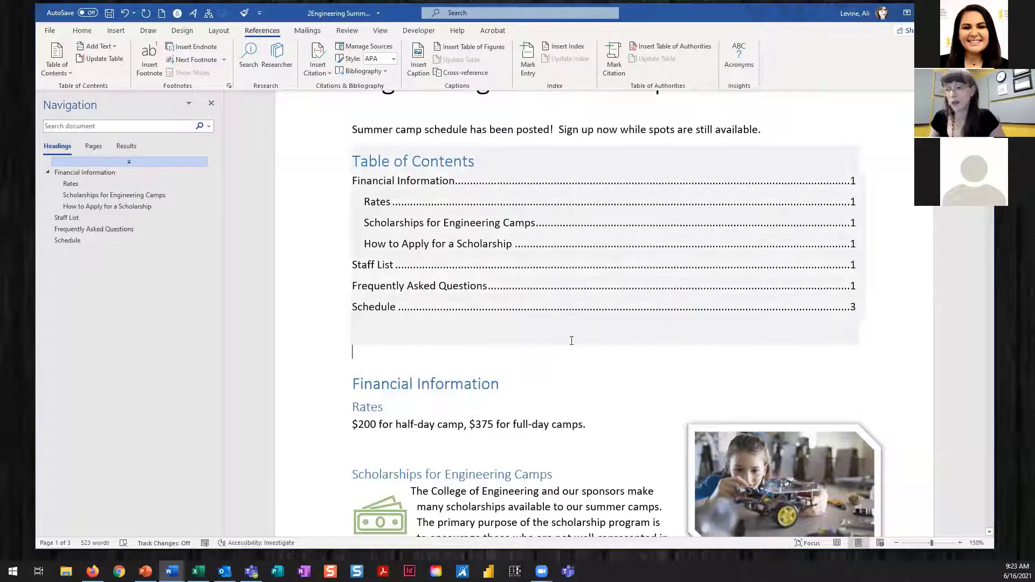
pyautogui.rightClick(572, 227)
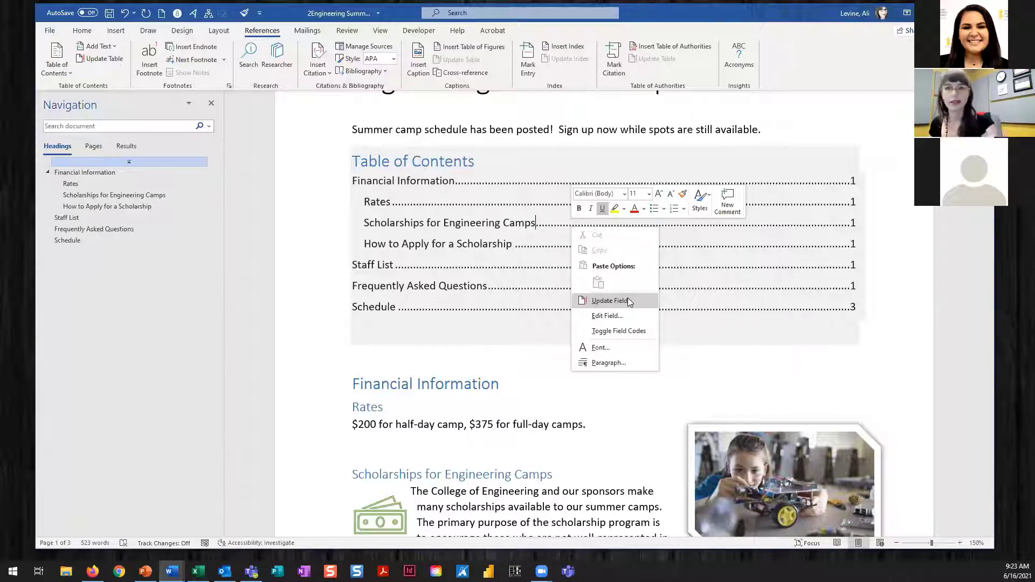
pyautogui.click(457, 350)
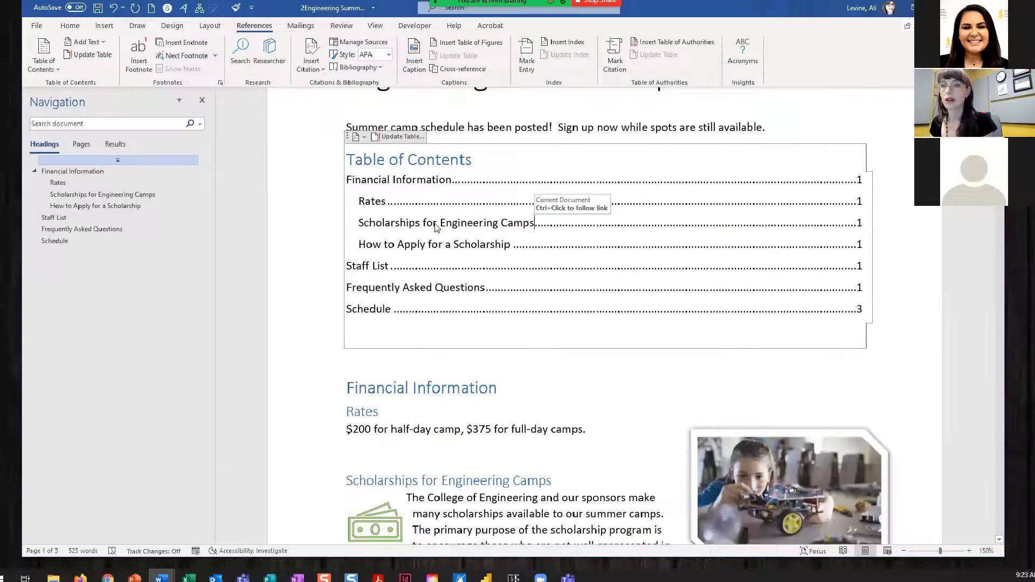
pyautogui.keyDown('ctrl'); pyautogui.click(585, 270); pyautogui.keyUp('ctrl')
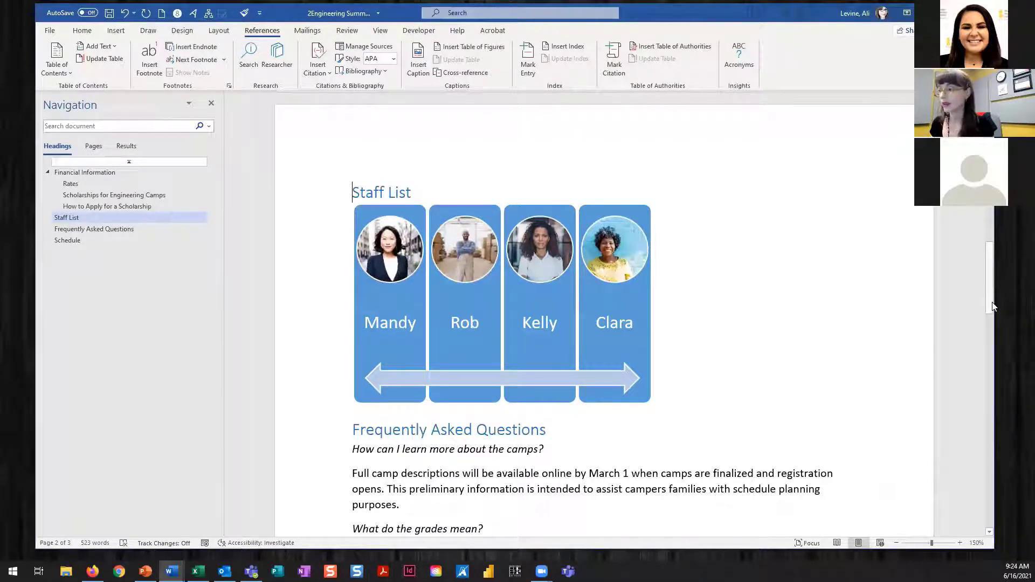
pyautogui.moveTo(993, 305); pyautogui.dragTo(993, 164)
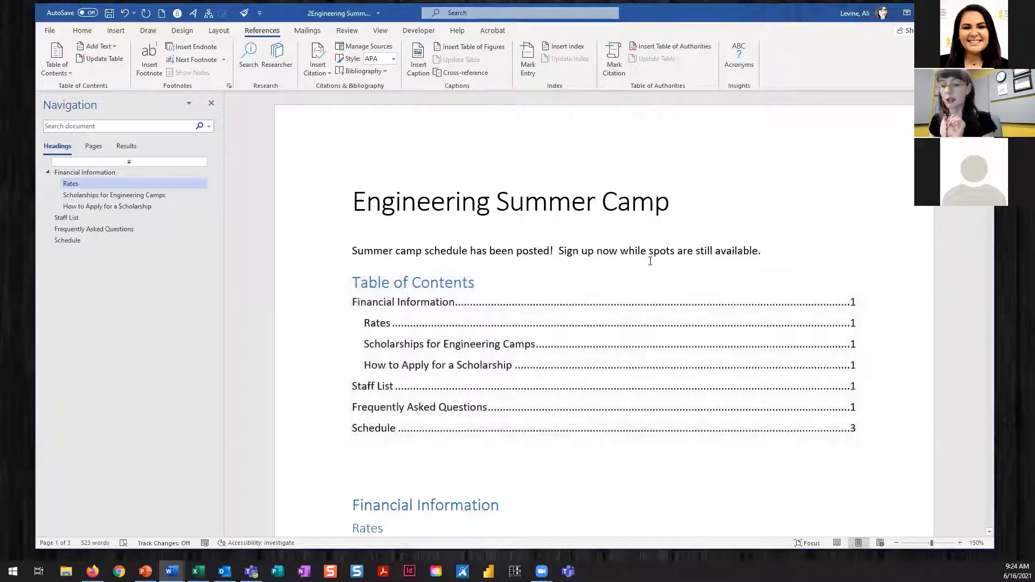
# Step: Modify the Heading 1 style to 18 pt bold with the darkest green theme font color
pyautogui.click(82, 30)
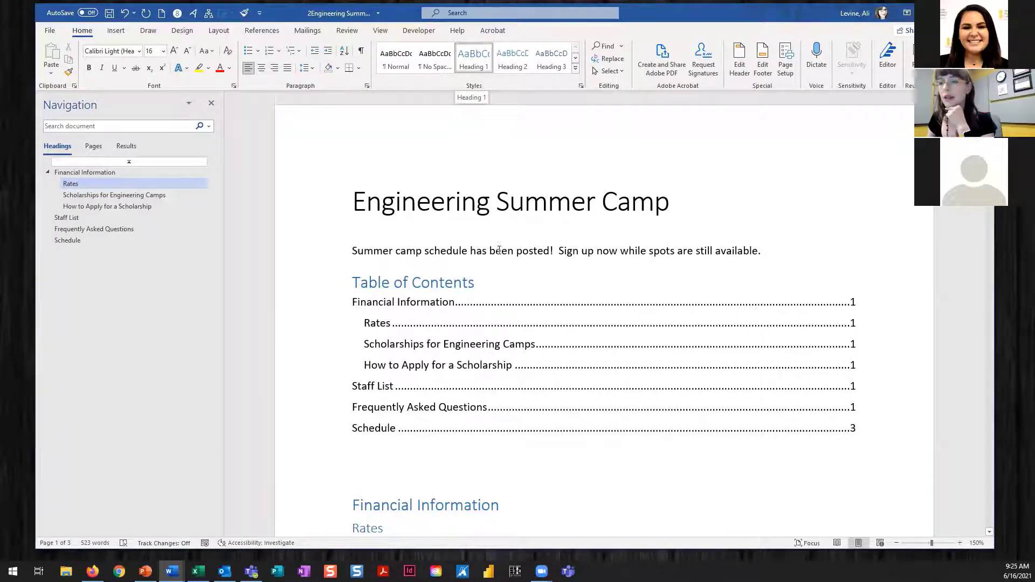
pyautogui.scroll(-3, 486, 237)
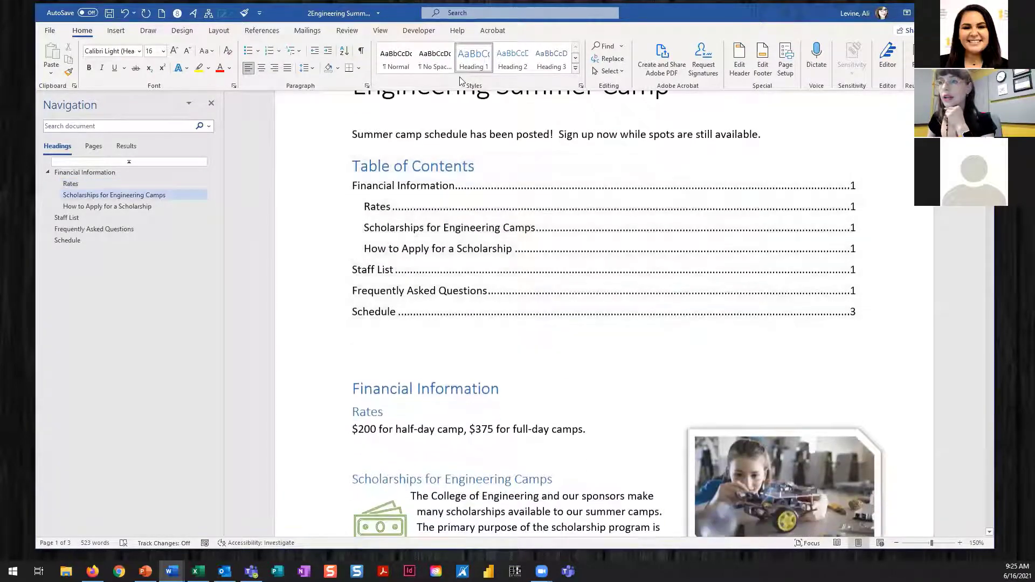
pyautogui.rightClick(472, 61)
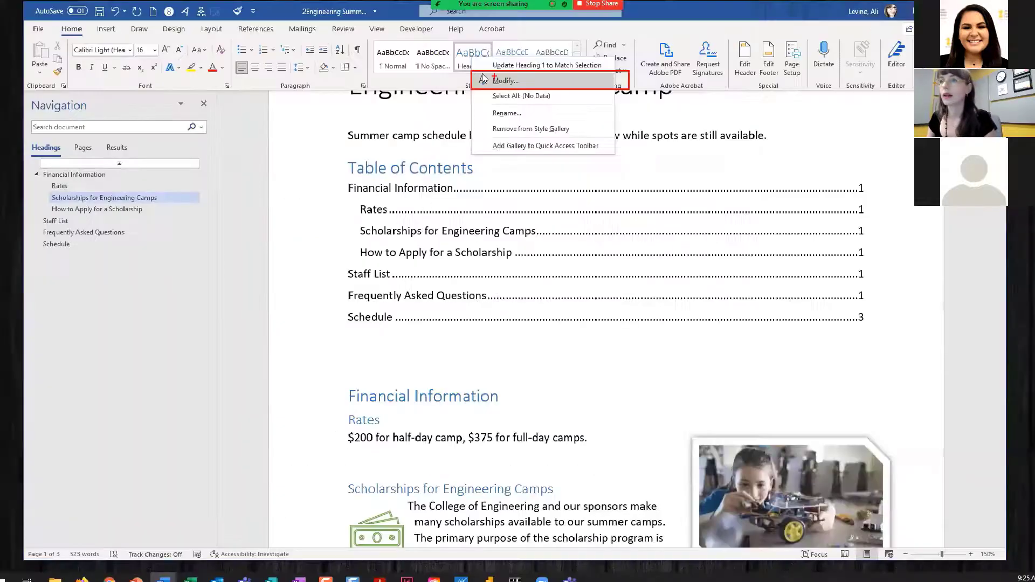
pyautogui.click(494, 84)
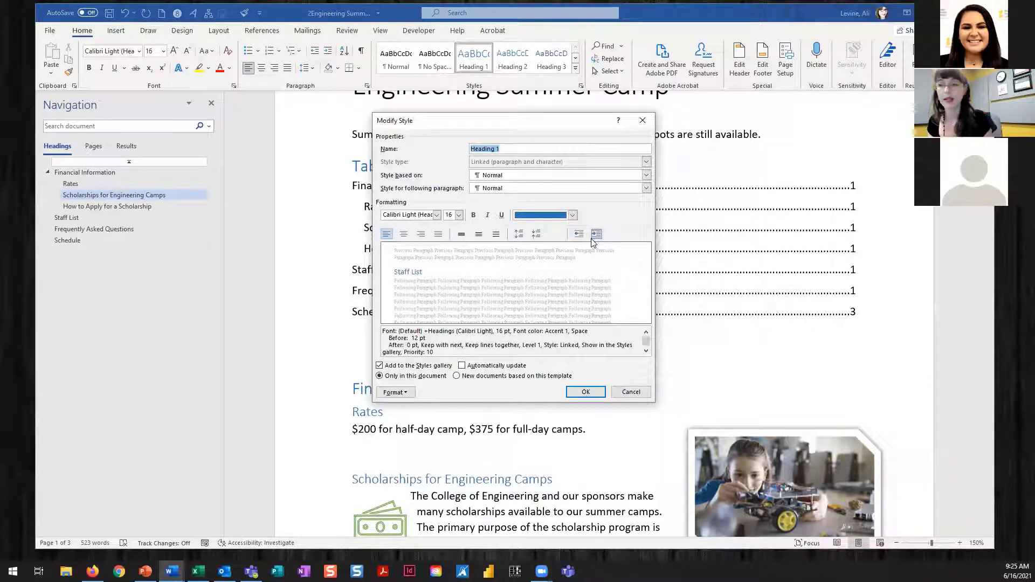
pyautogui.click(458, 215)
pyautogui.click(452, 275)
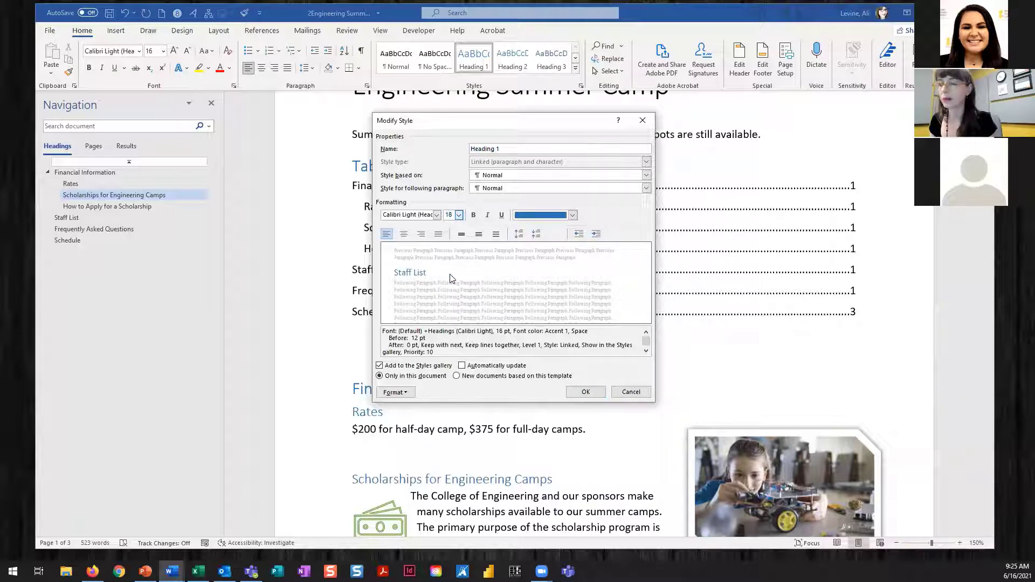
pyautogui.click(474, 216)
pyautogui.click(572, 216)
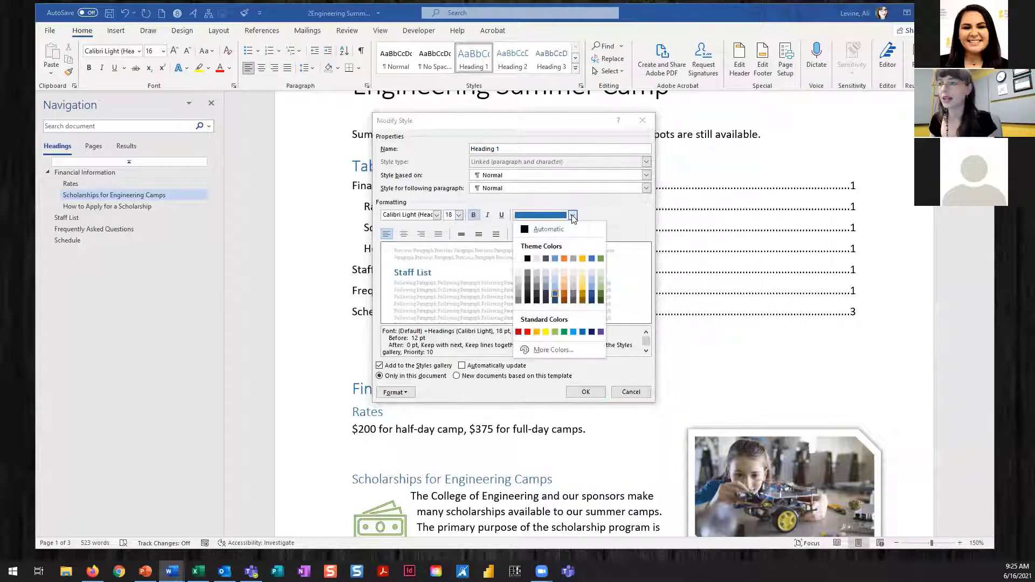
pyautogui.click(601, 300)
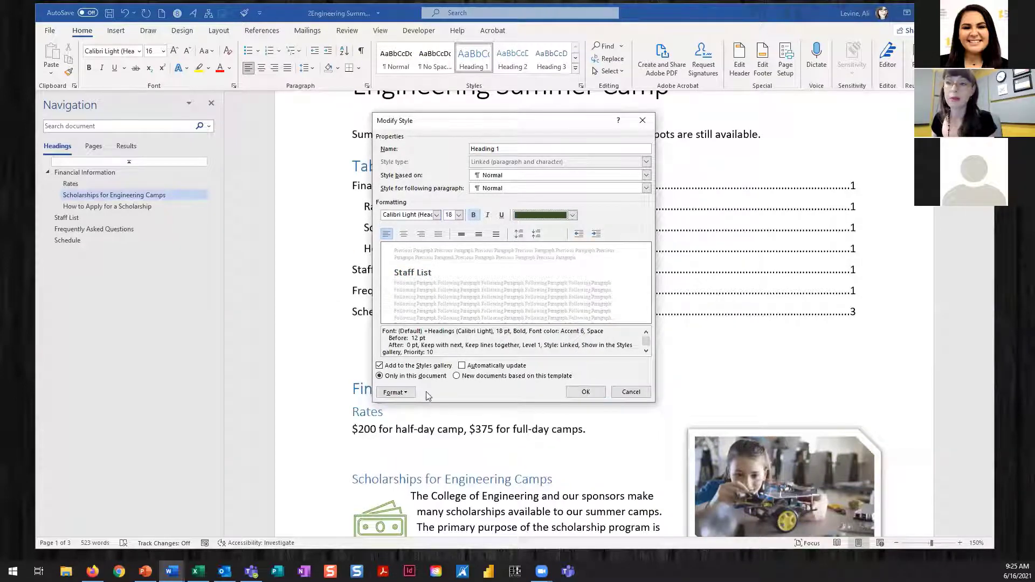
pyautogui.click(407, 394)
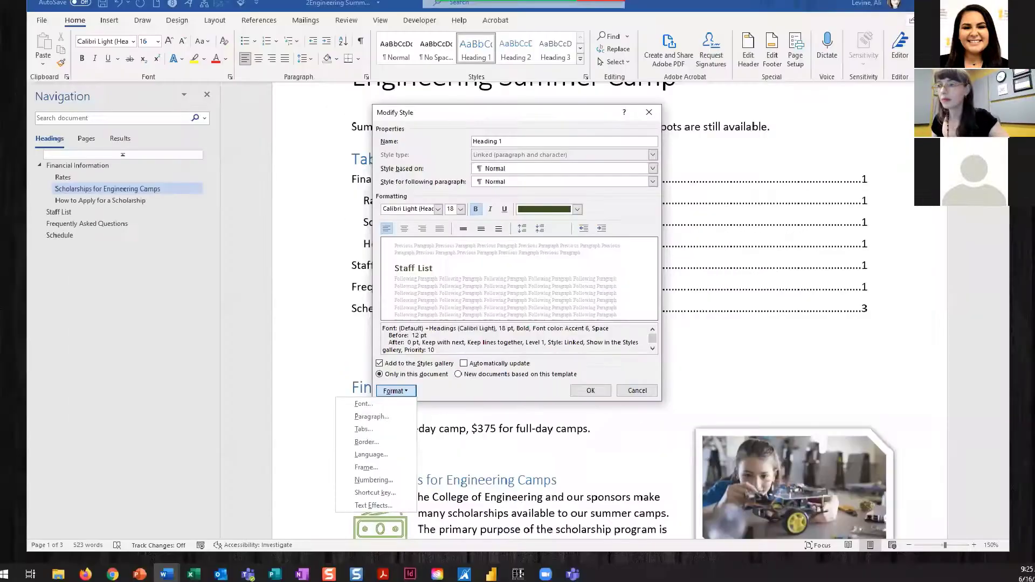
pyautogui.click(399, 344)
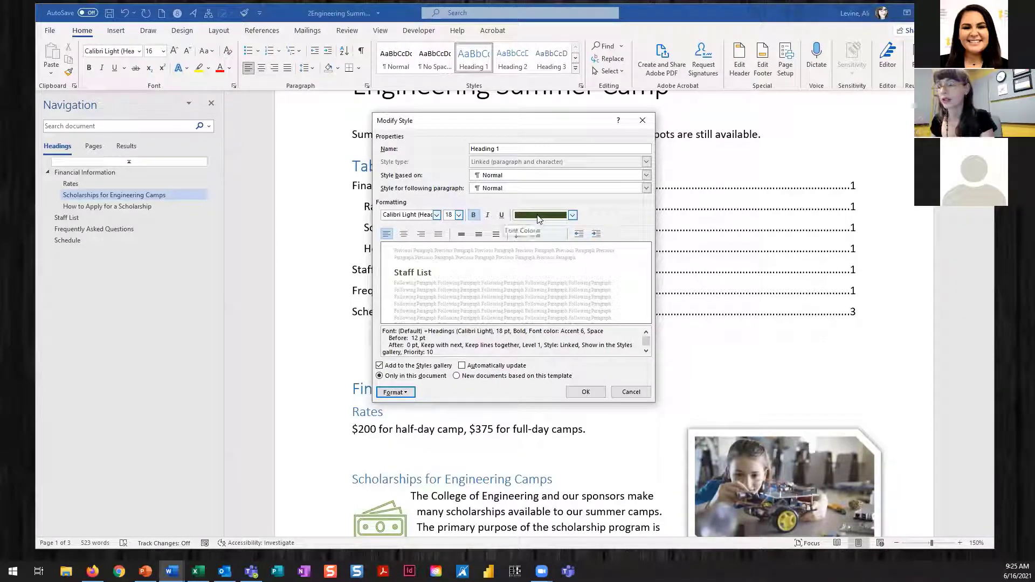
pyautogui.click(586, 393)
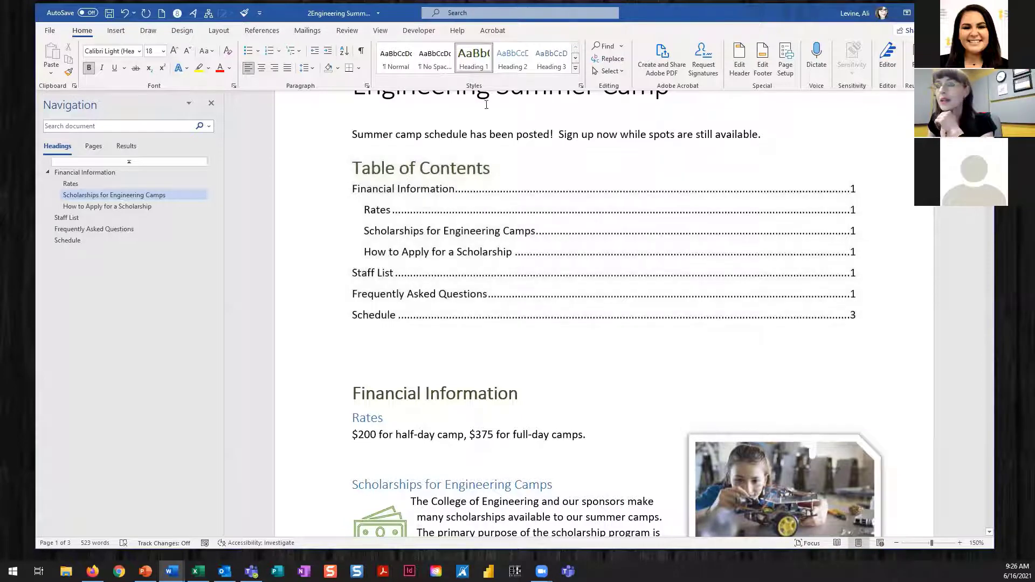
# Step: Apply the document style set that puts Heading 1 text in capitals on solid blue bands and review the headings
pyautogui.click(186, 34)
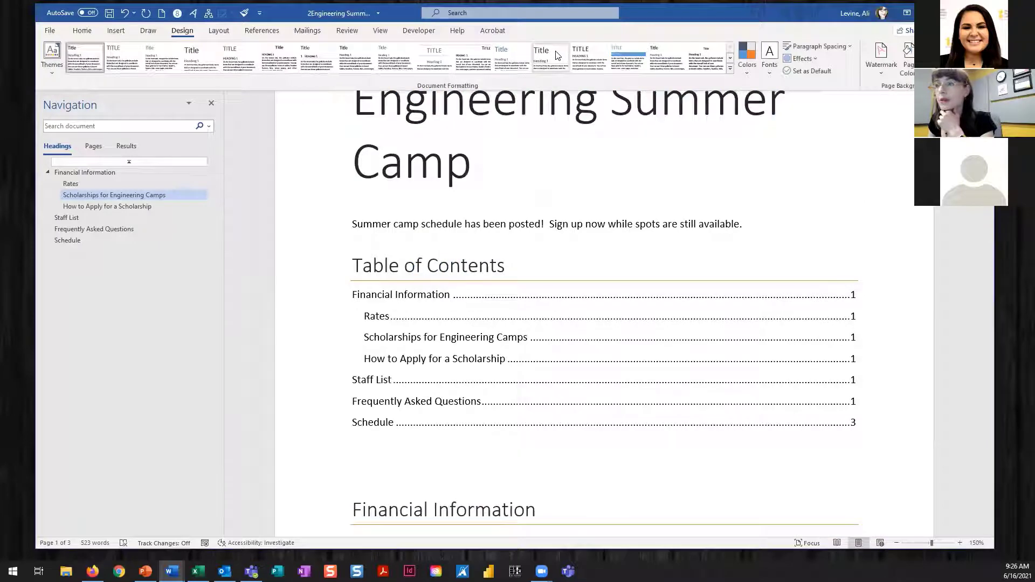
pyautogui.click(625, 61)
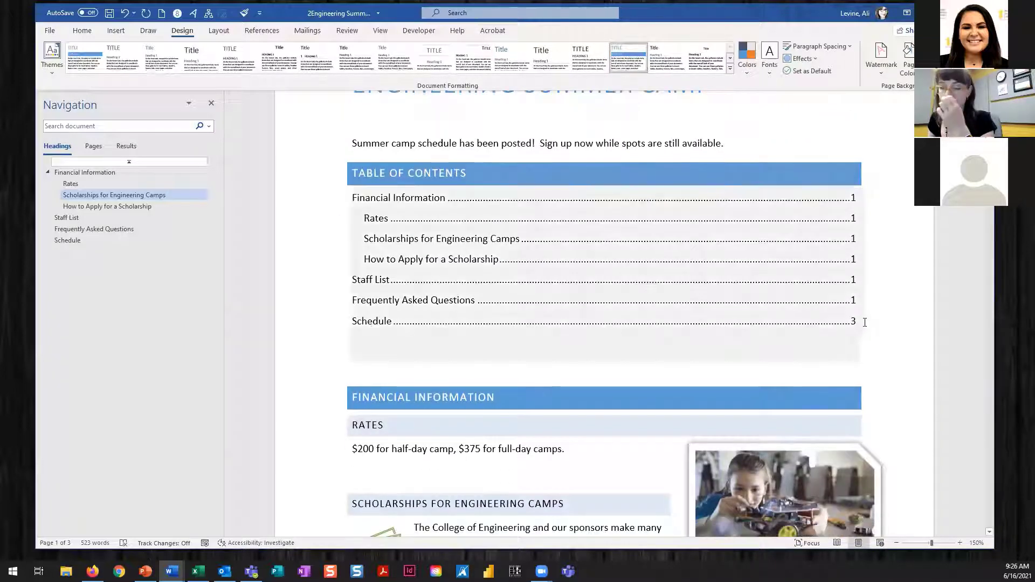
pyautogui.scroll(-3, 879, 345)
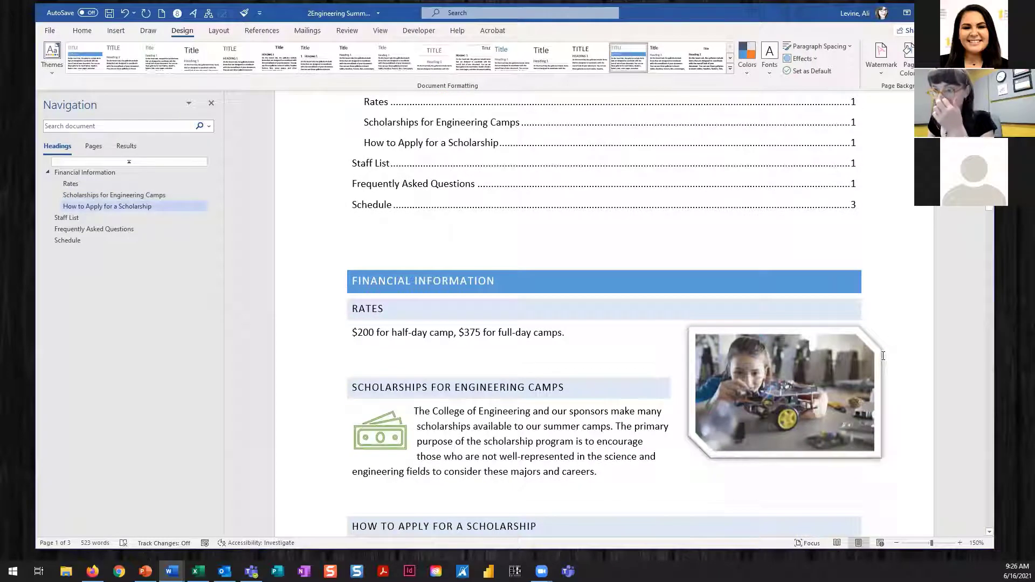
pyautogui.scroll(3, 878, 352)
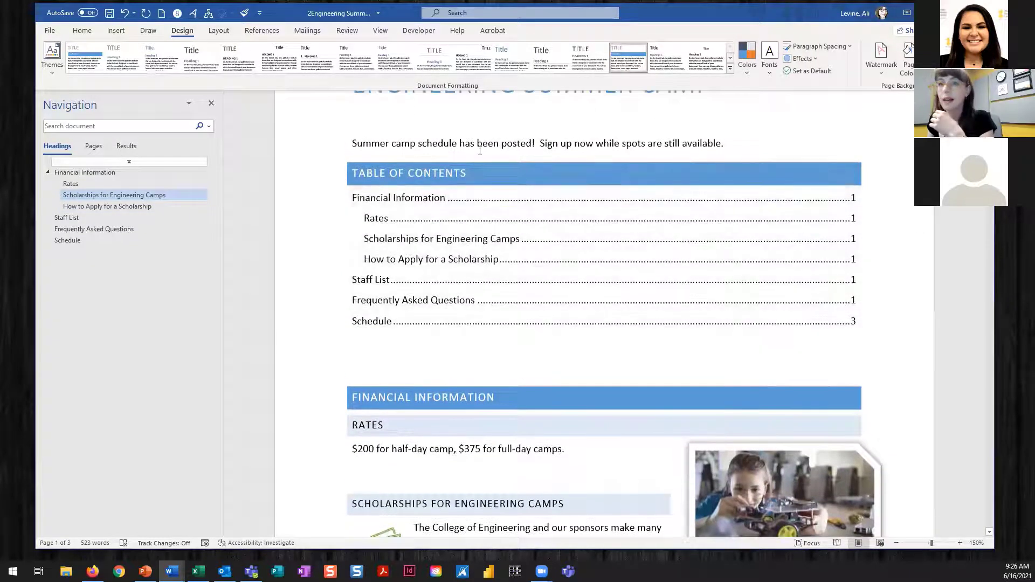
# Step: Preview the Normal style on the Staff List heading
pyautogui.click(82, 30)
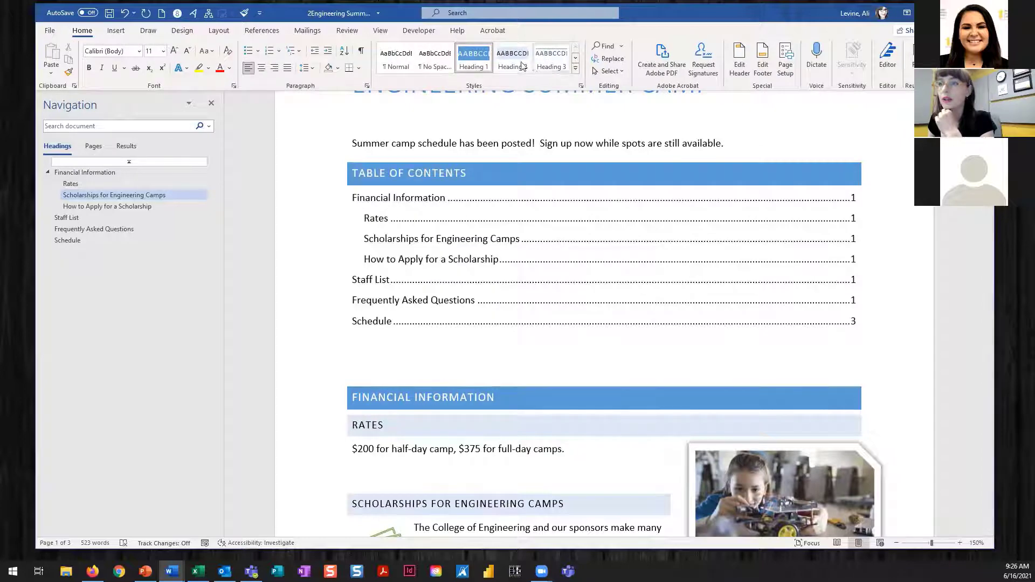
pyautogui.click(393, 62)
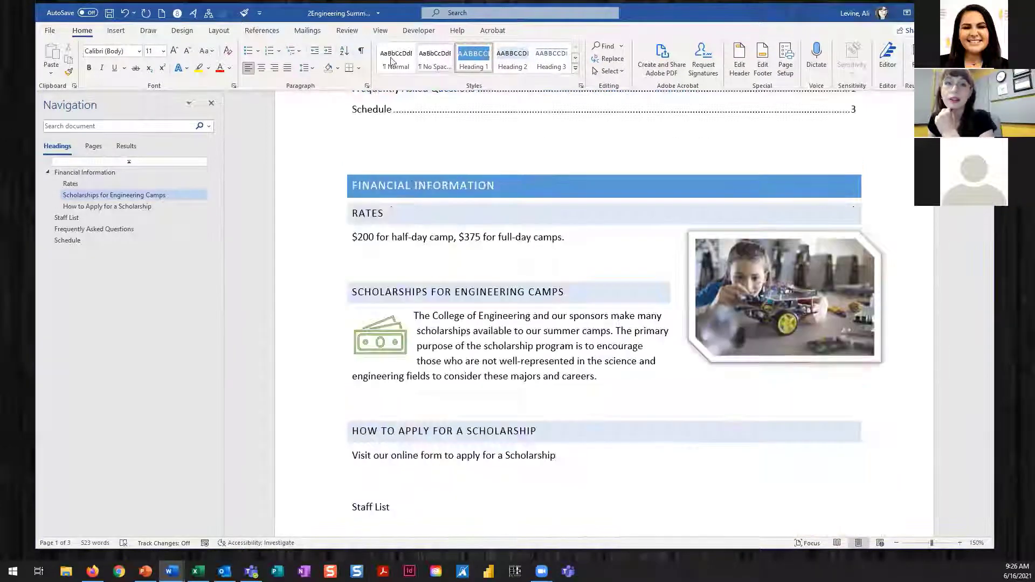
# Step: Apply the Red Orange theme color set to the Engineering Summer Camp document and return to its title
pyautogui.click(183, 31)
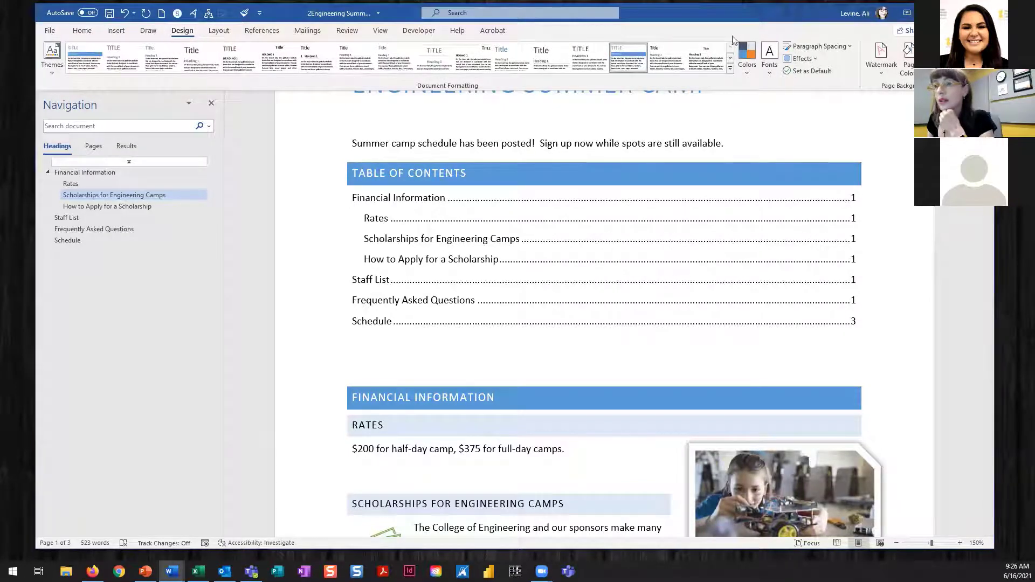
pyautogui.click(744, 64)
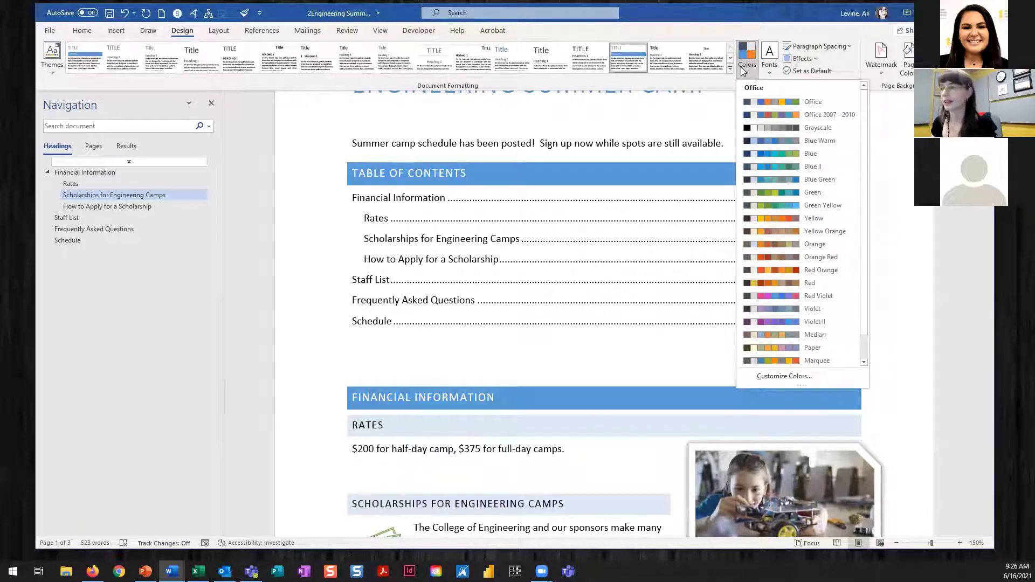
pyautogui.click(820, 270)
pyautogui.rightClick(820, 269)
pyautogui.click(766, 84)
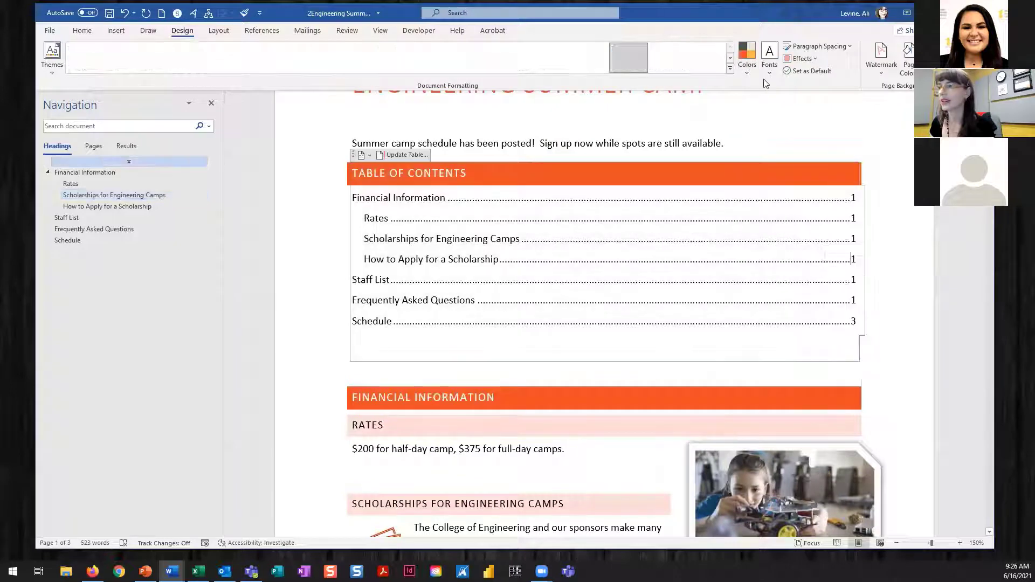
pyautogui.click(747, 59)
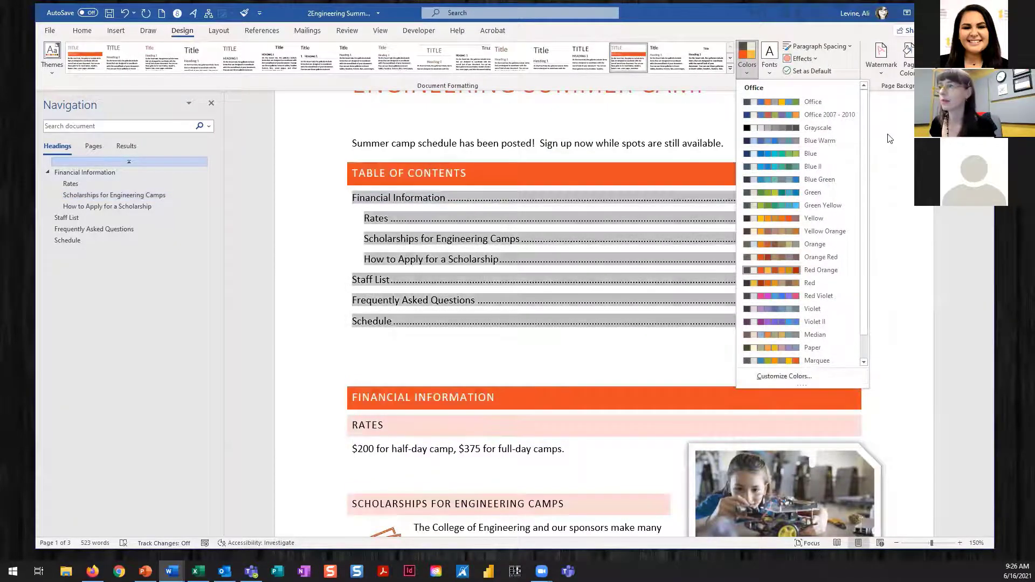
pyautogui.click(889, 139)
pyautogui.click(695, 142)
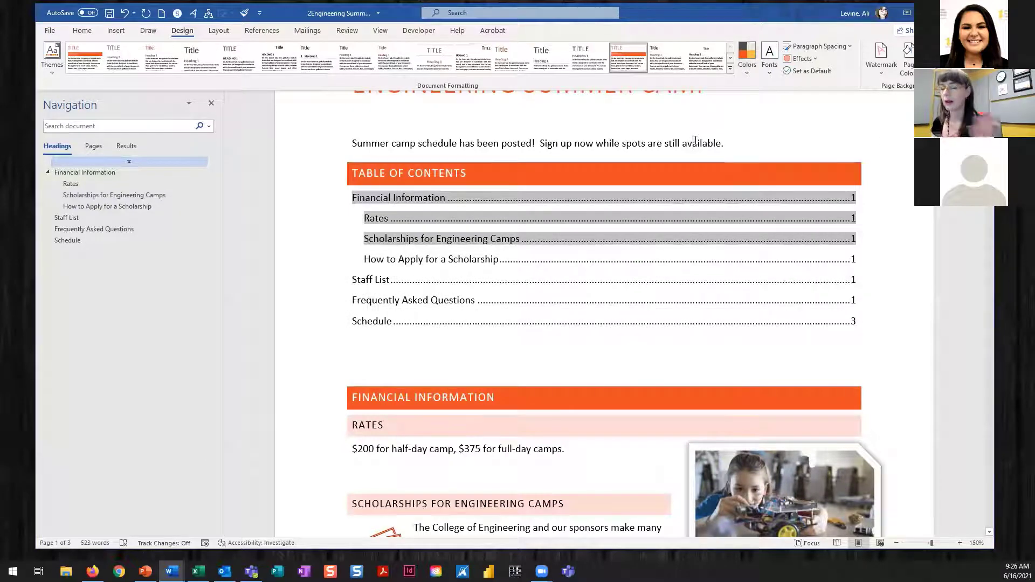
pyautogui.click(510, 451)
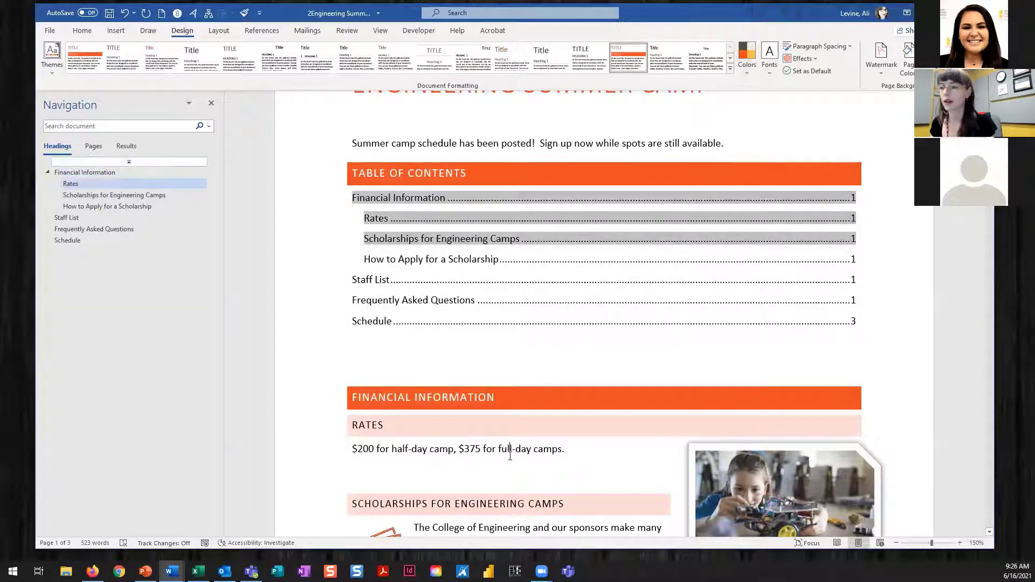
pyautogui.scroll(3, 479, 275)
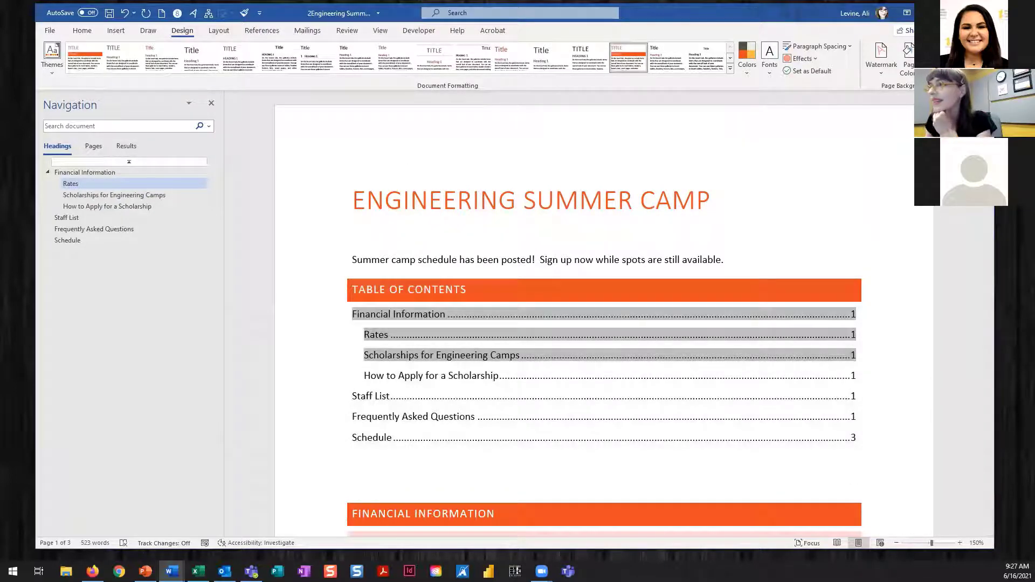
# Step: Minimize the camp document, bring up 3Speeches.docx, and reposition its window to show the Editor command
pyautogui.click(931, 13)
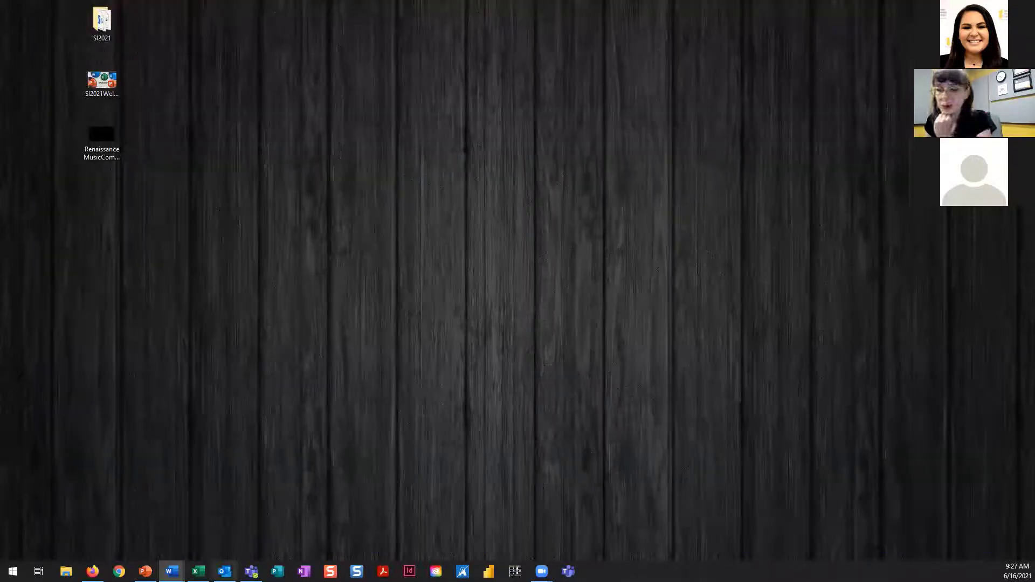
pyautogui.moveTo(172, 571)
pyautogui.click(227, 531)
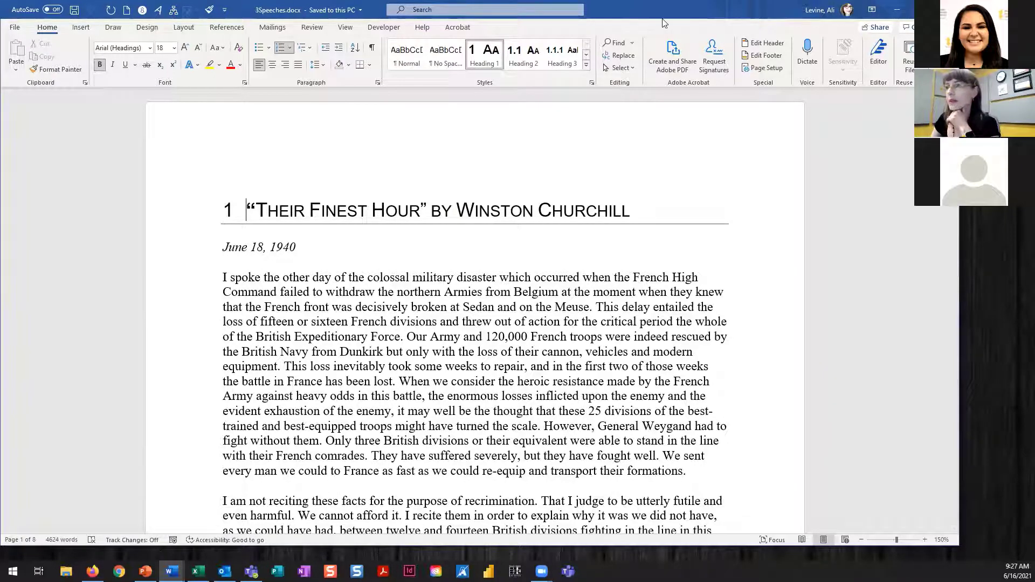
pyautogui.moveTo(657, 12); pyautogui.dragTo(674, 21)
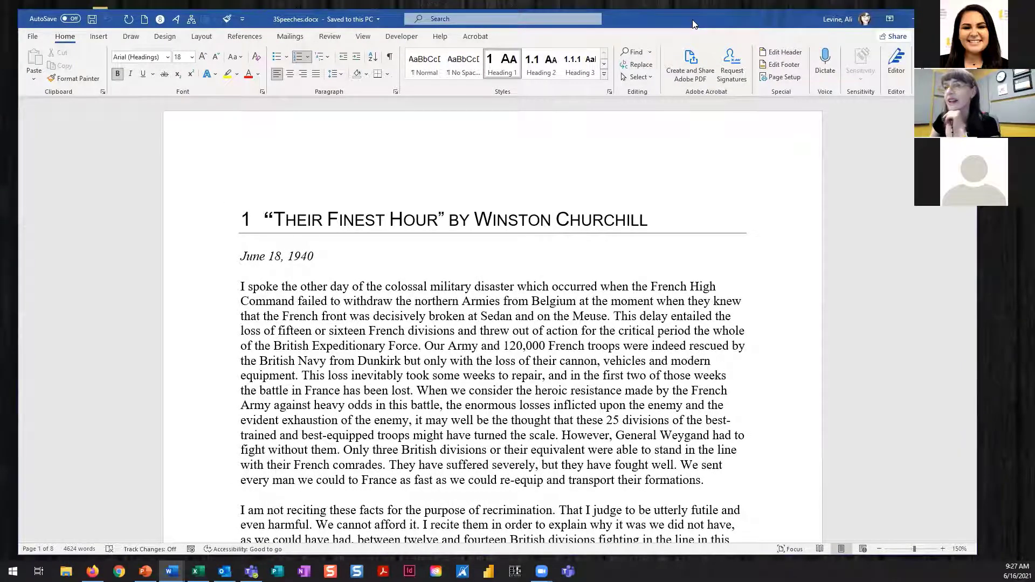
pyautogui.moveTo(690, 26); pyautogui.dragTo(693, 20)
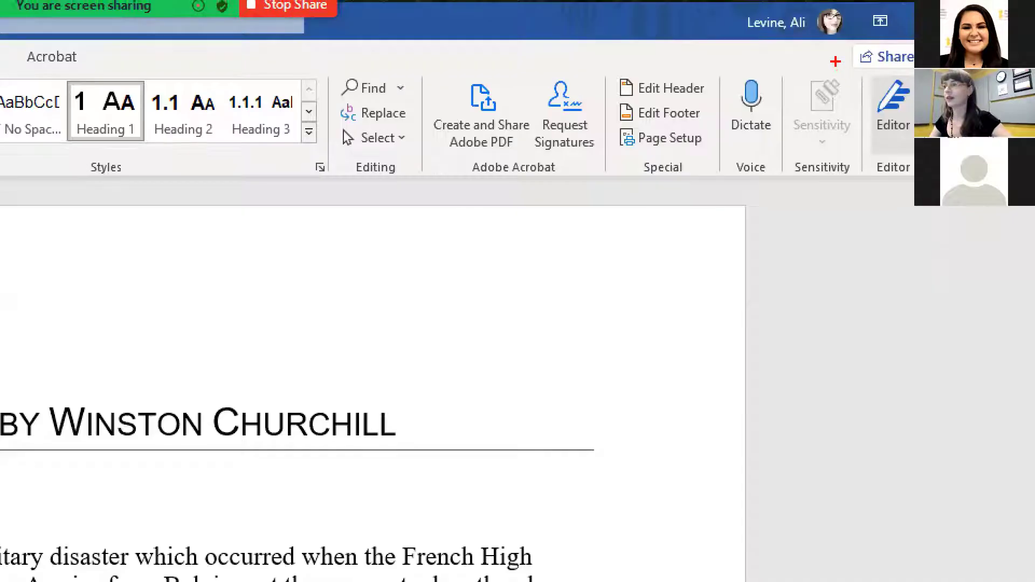
pyautogui.moveTo(835, 62); pyautogui.dragTo(948, 190)
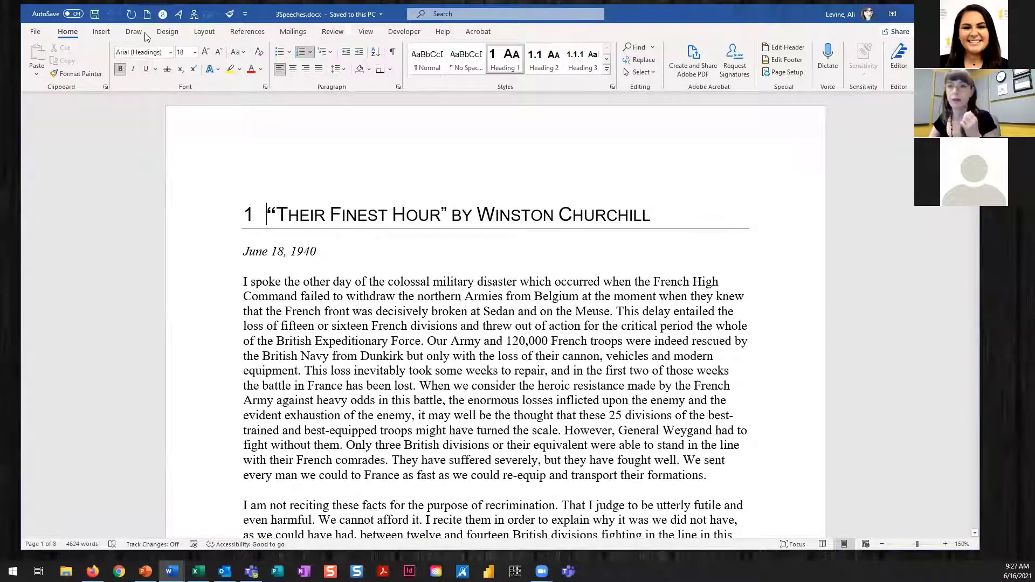
# Step: Run the Editor check on the speeches document, review its spelling suggestions, and return to the Editor overview
pyautogui.click(899, 60)
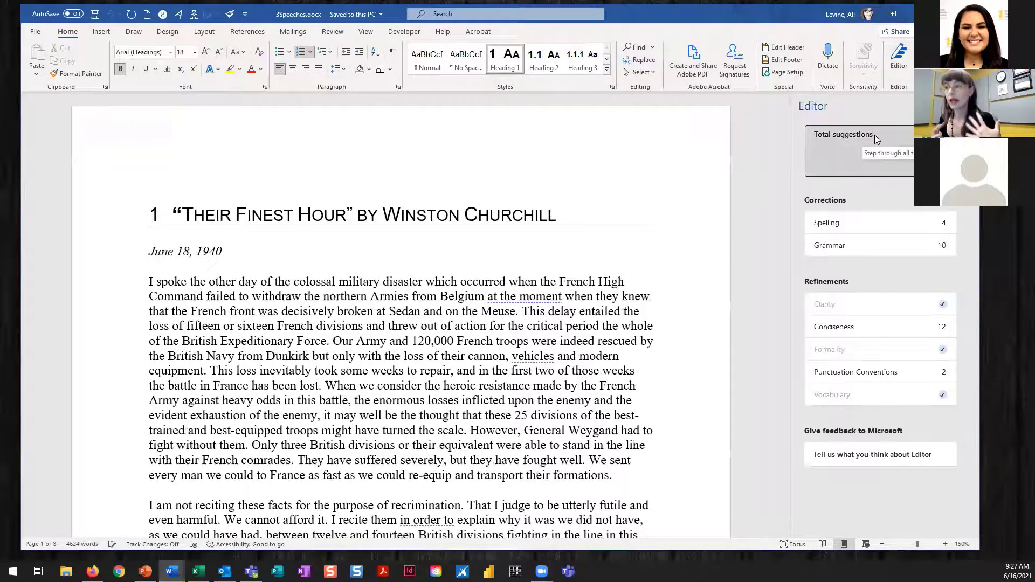
pyautogui.click(879, 223)
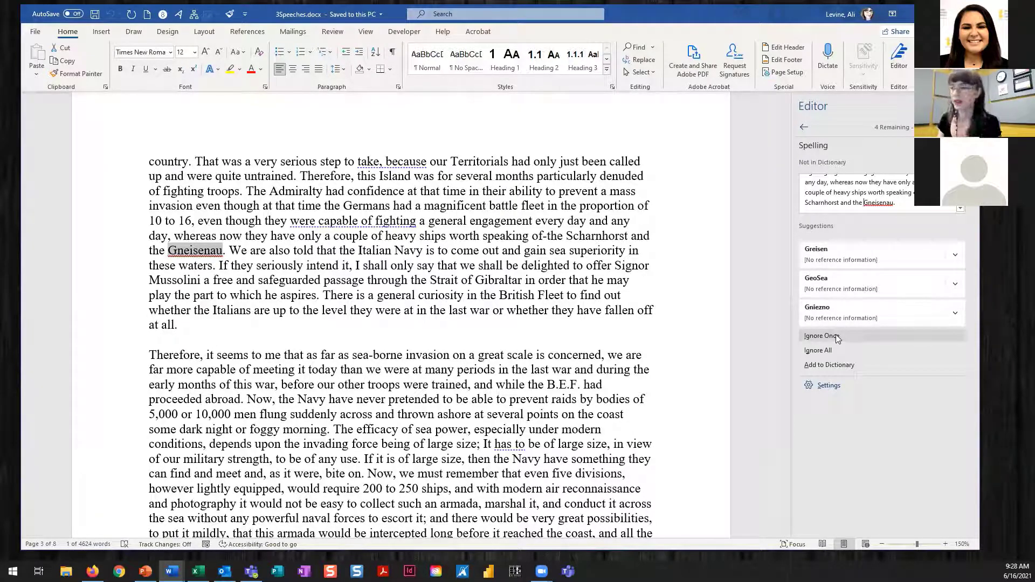
pyautogui.click(845, 283)
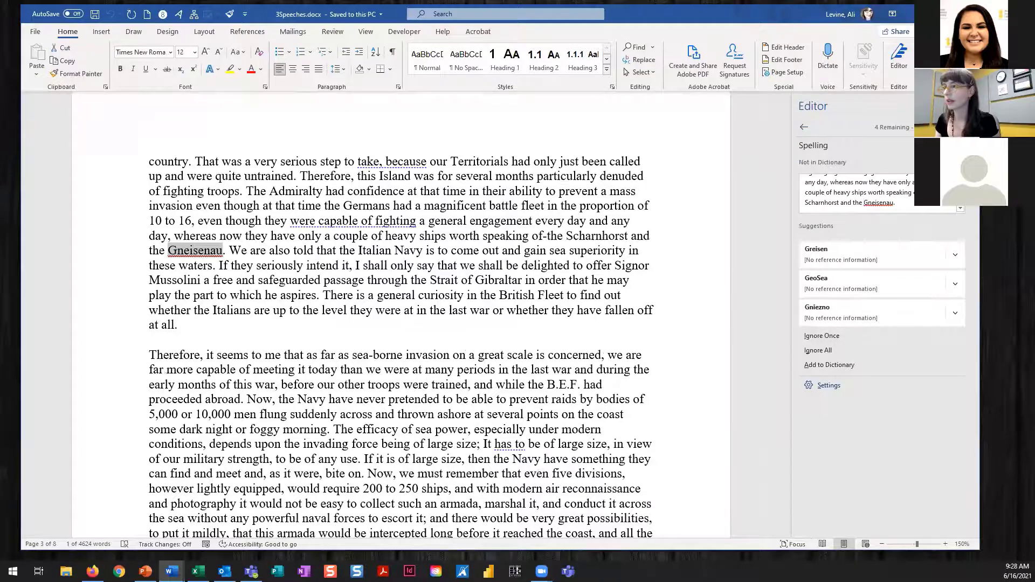
pyautogui.click(806, 127)
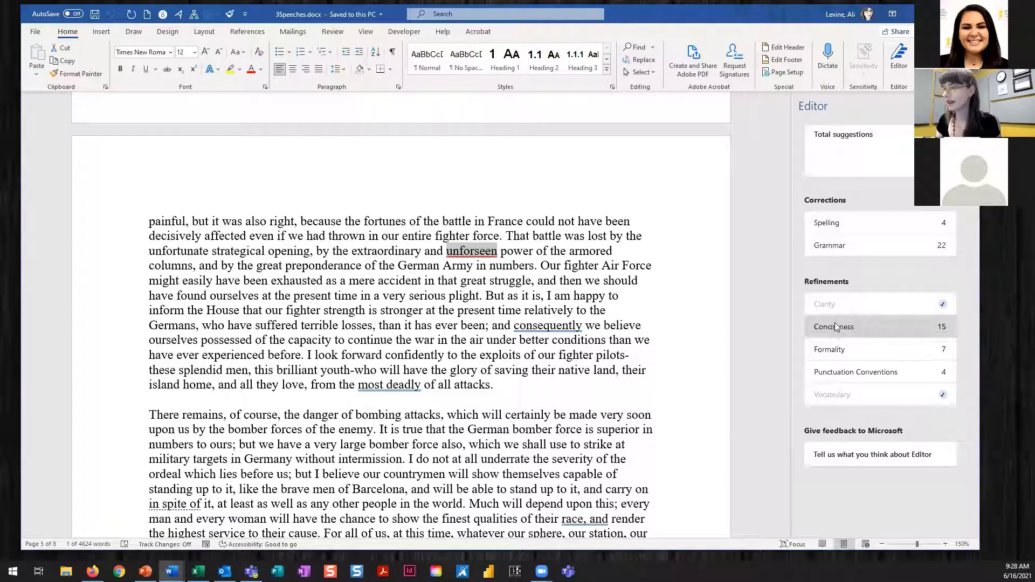
# Step: Examine the Conciseness suggestion for "in spite of" and return to the Editor overview
pyautogui.click(892, 323)
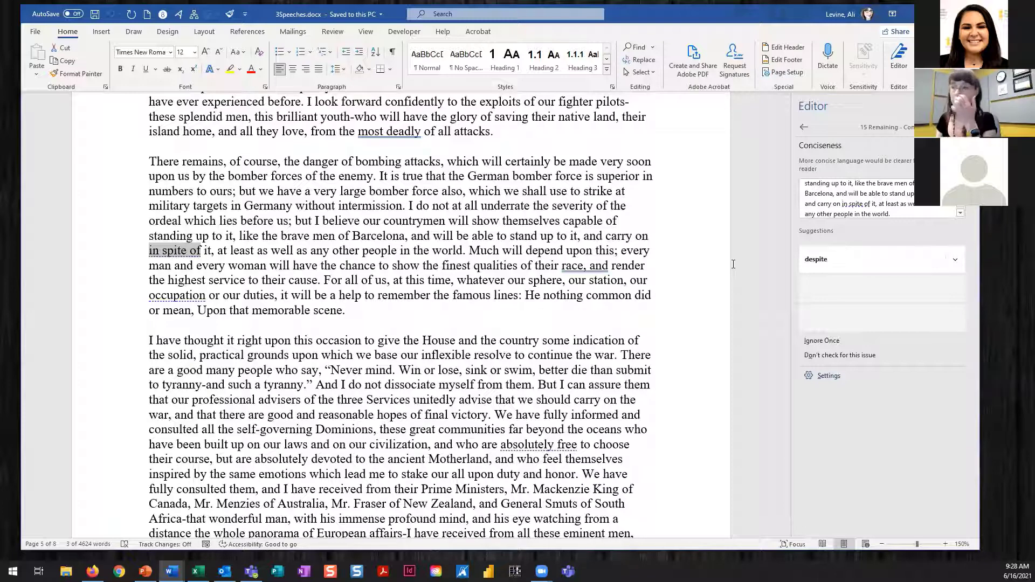
pyautogui.click(805, 127)
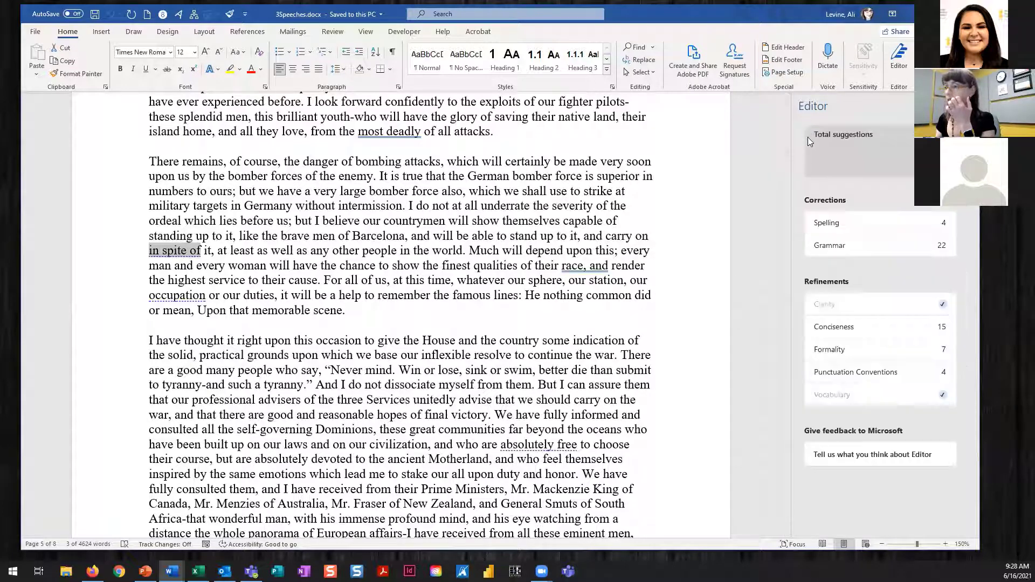
pyautogui.click(834, 326)
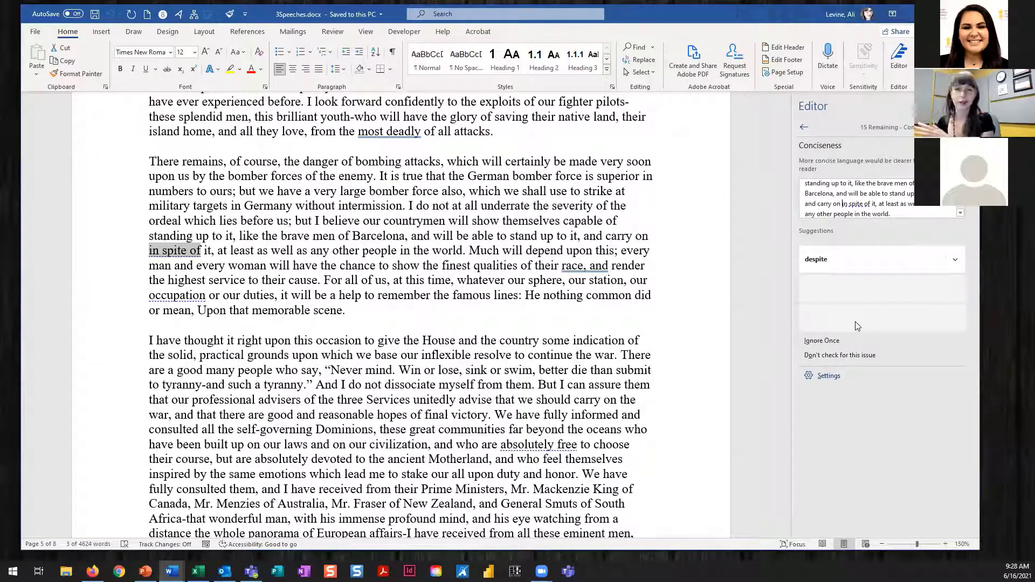
pyautogui.click(804, 127)
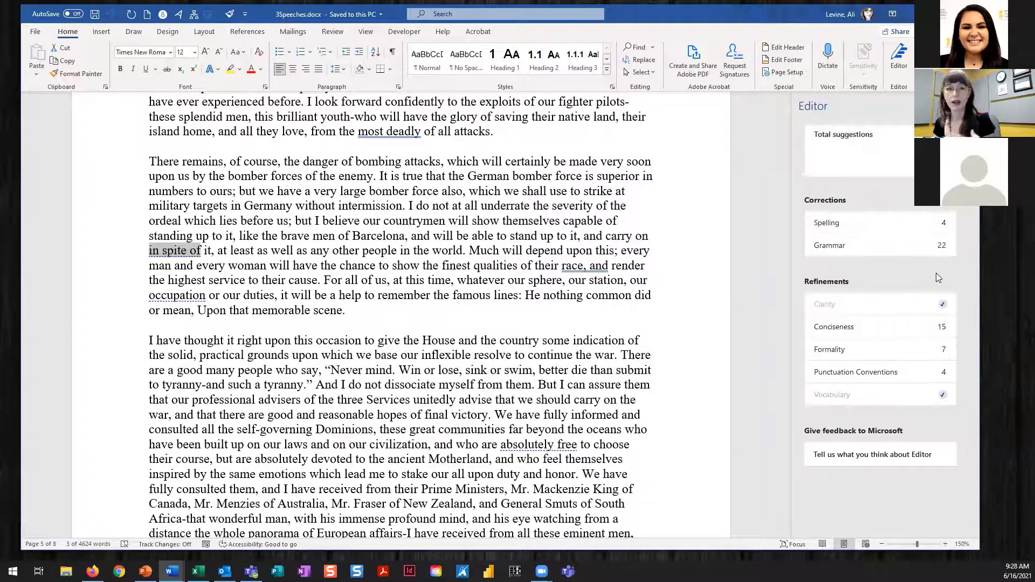
# Step: Review the Formality suggestions for contractions and the Punctuation Conventions suggestion for "vehicles", returning to the Editor overview
pyautogui.click(867, 350)
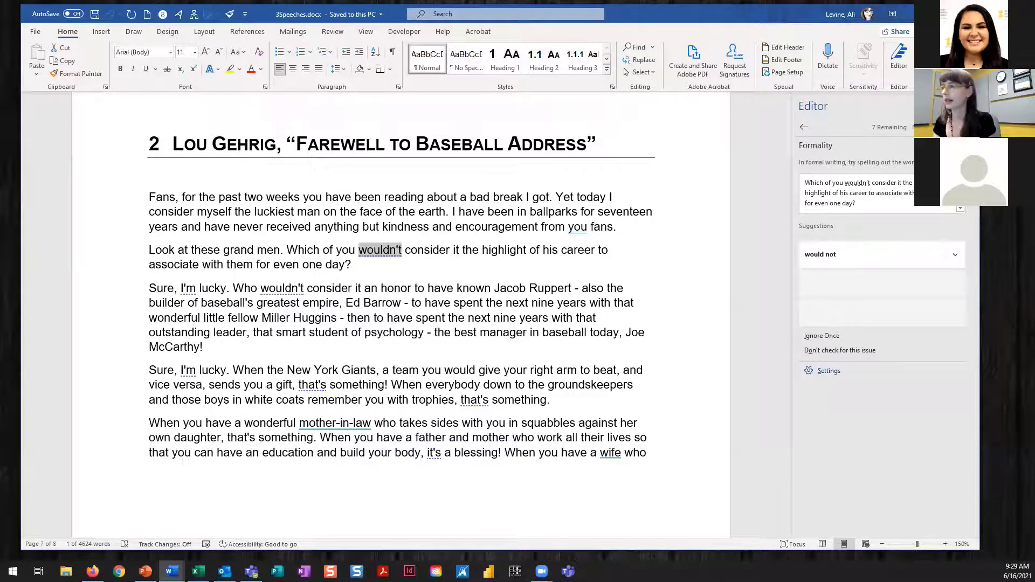
pyautogui.click(961, 128)
pyautogui.click(961, 127)
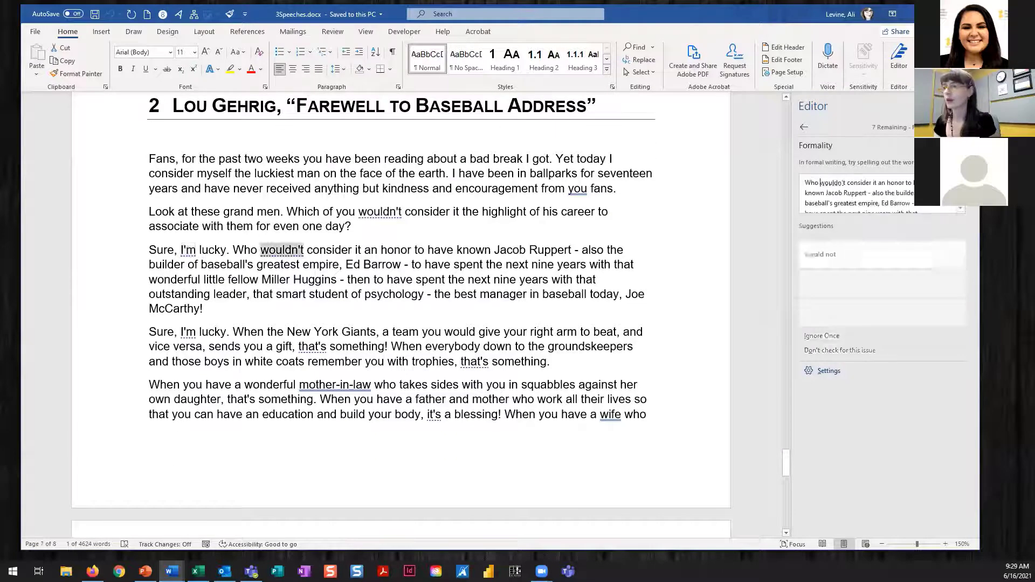
pyautogui.click(803, 128)
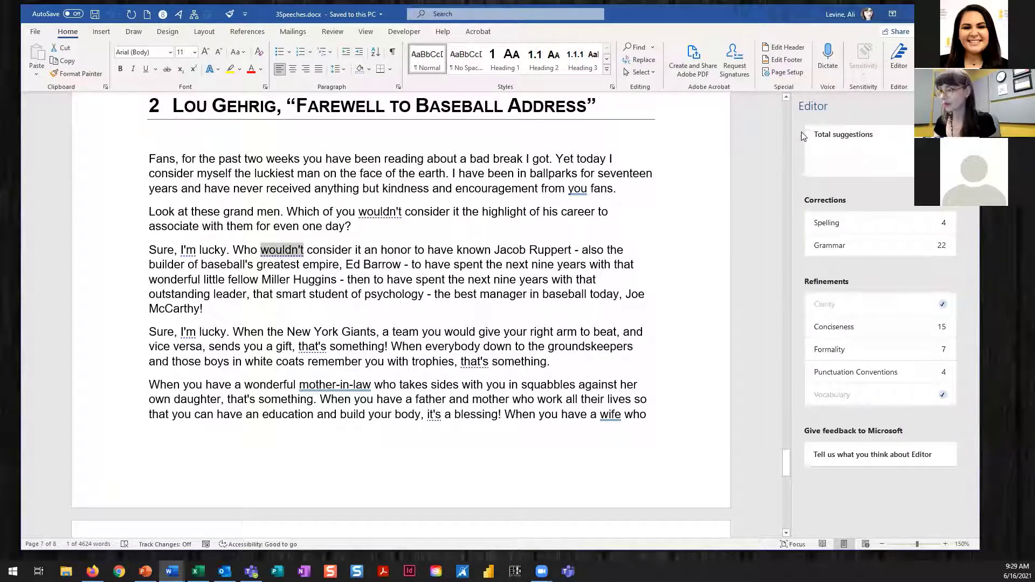
pyautogui.click(889, 372)
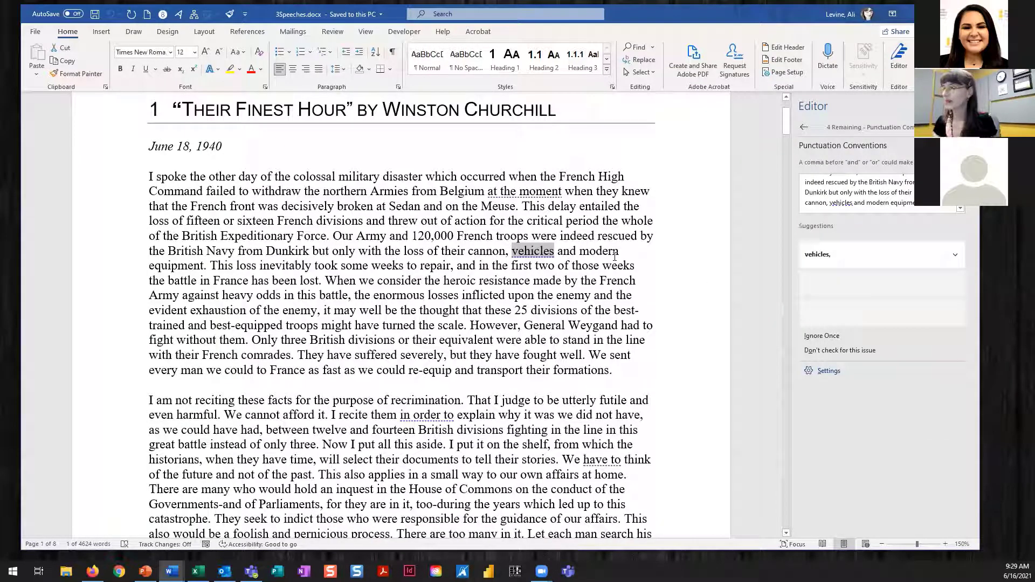
pyautogui.click(803, 127)
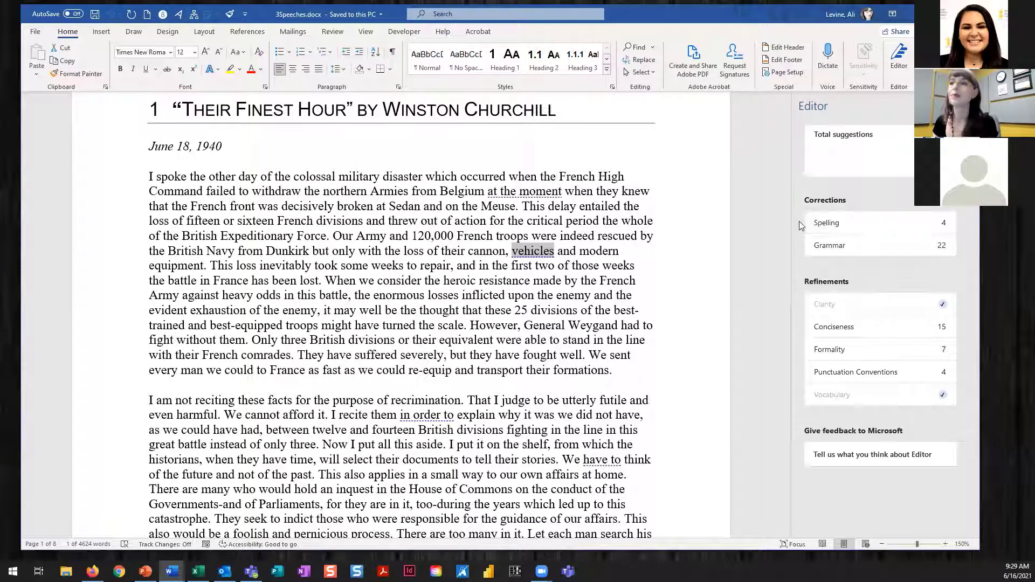
# Step: Minimize the speeches document, switch to 4ExcelDemo.xlsx in Excel, and examine the Name, LastName and FirstName columns on the Management sheet
pyautogui.click(916, 13)
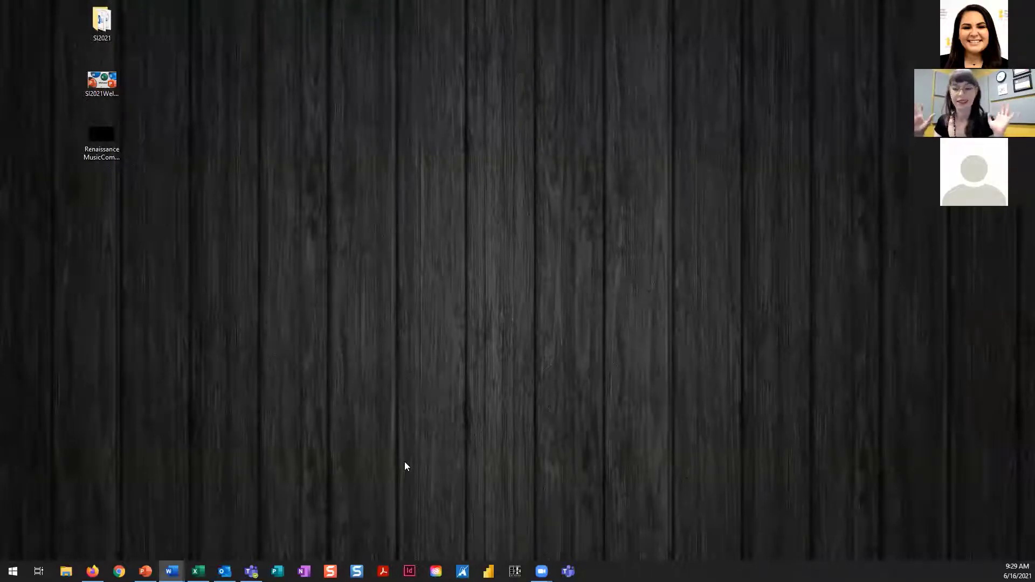
pyautogui.click(198, 571)
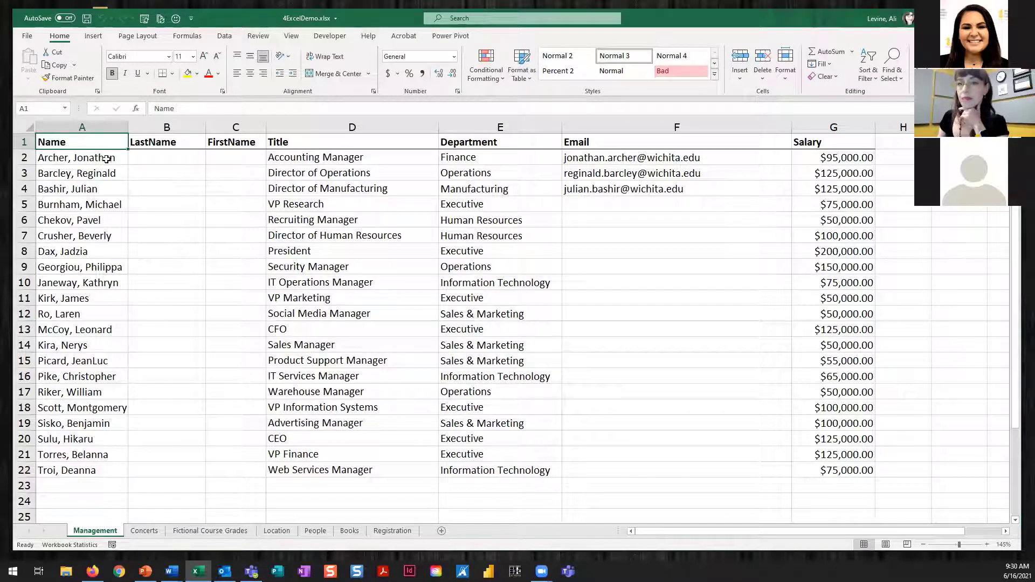
pyautogui.moveTo(101, 158); pyautogui.dragTo(94, 474)
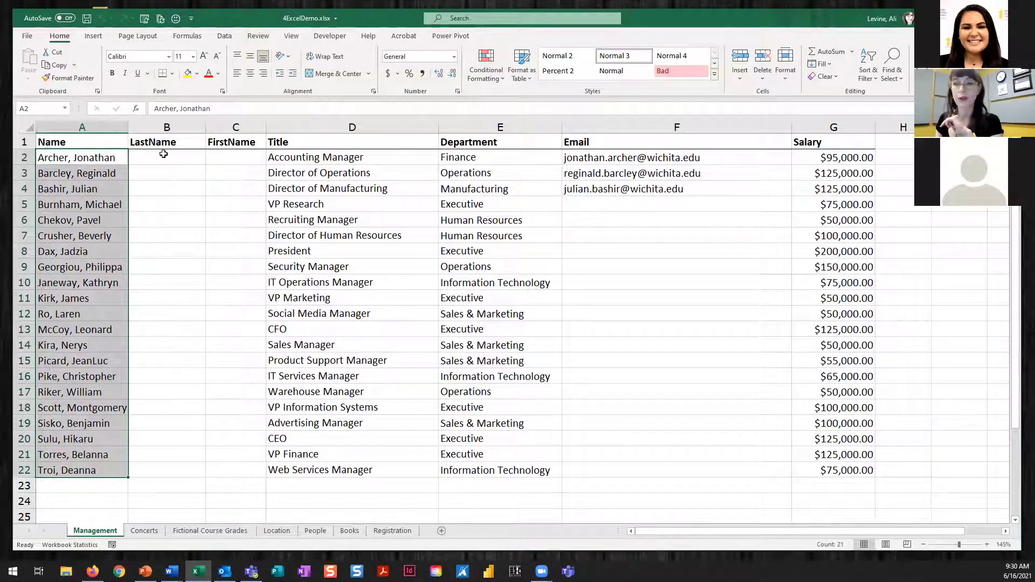
pyautogui.moveTo(164, 154); pyautogui.dragTo(225, 470)
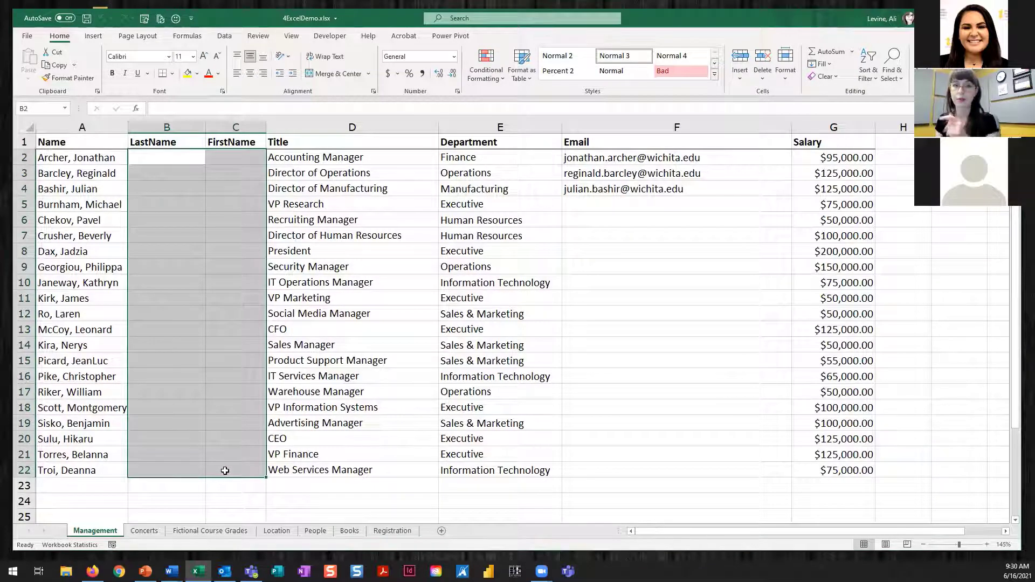
pyautogui.click(396, 162)
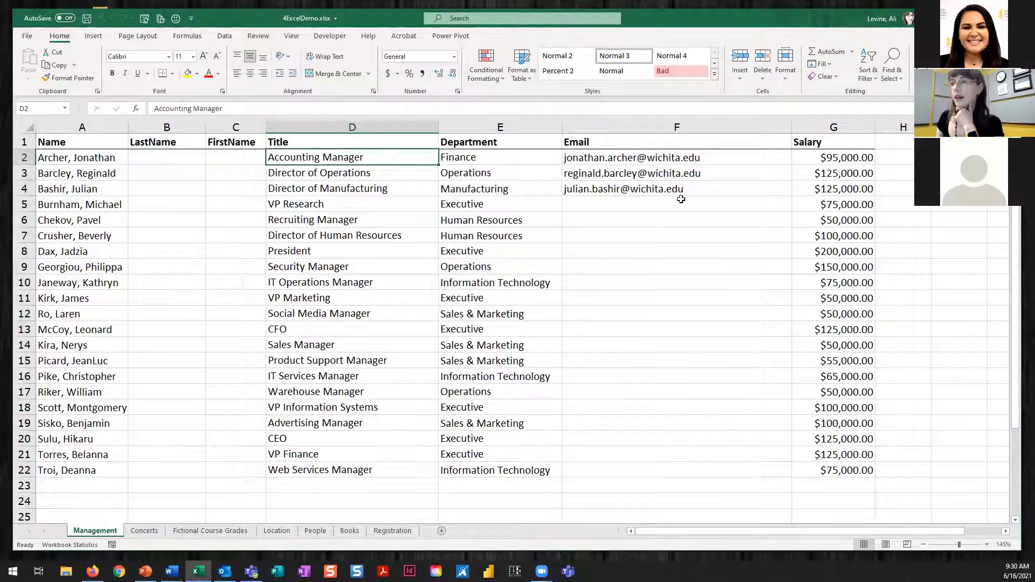
# Step: Use Flash Fill from cell F5 to complete the rest of the Email column from the existing address pattern
pyautogui.click(700, 203)
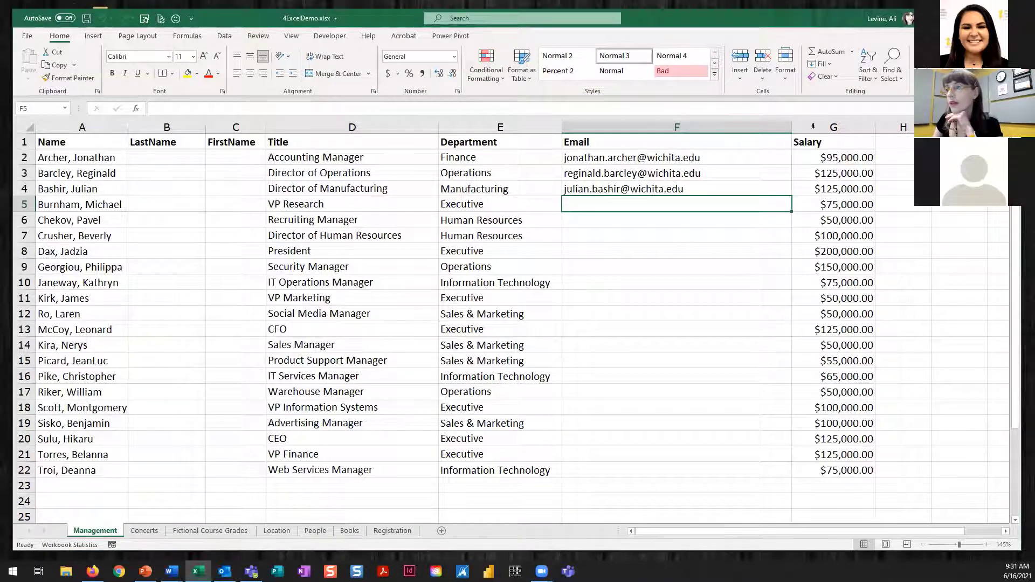
pyautogui.click(829, 66)
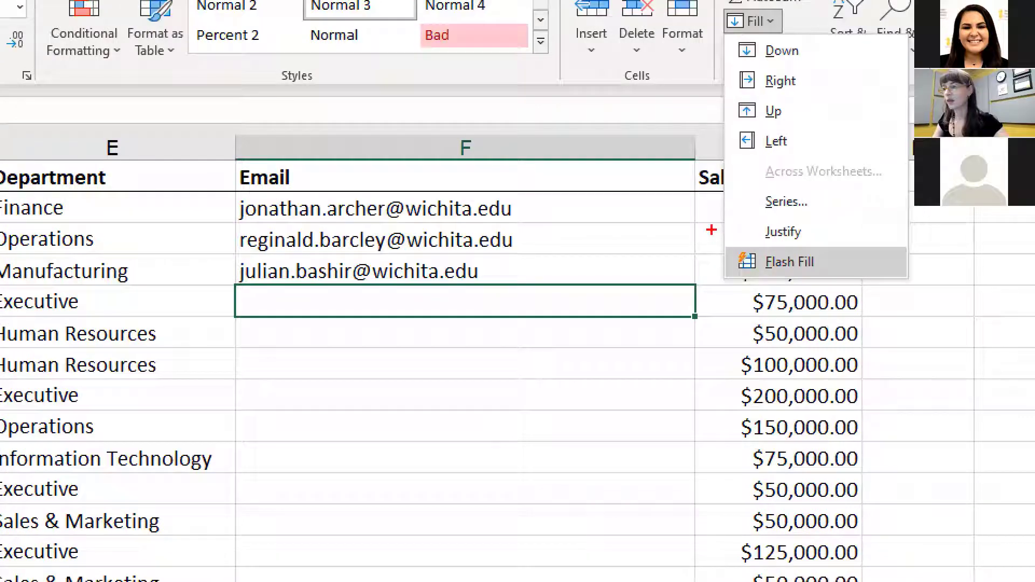
pyautogui.moveTo(711, 230); pyautogui.dragTo(936, 295)
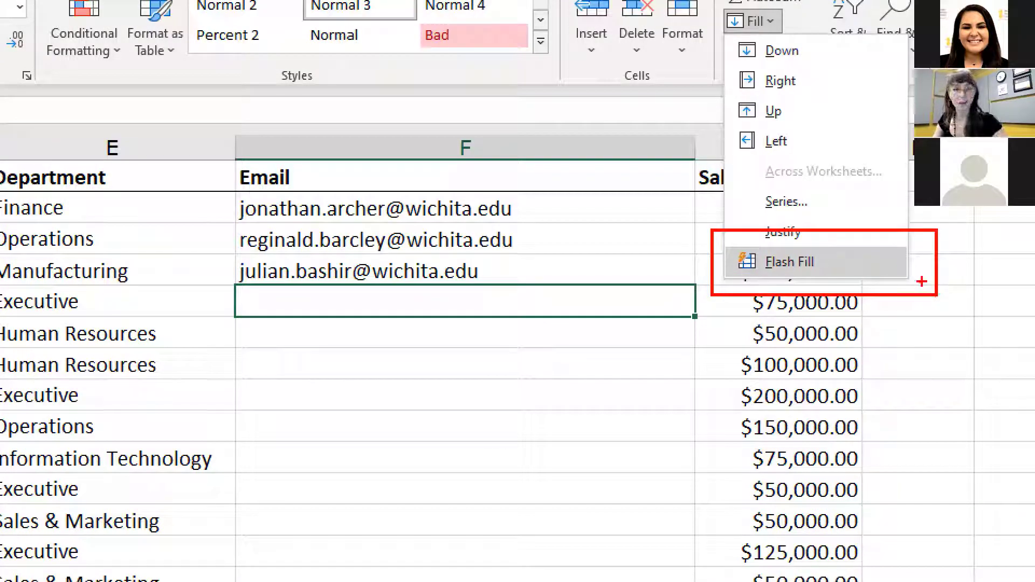
pyautogui.press('Escape')
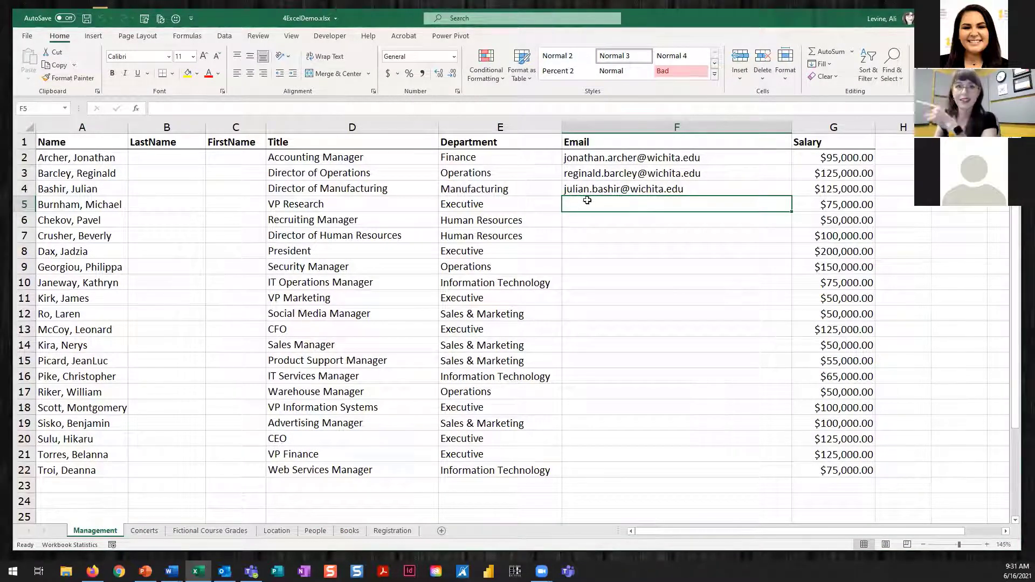
pyautogui.click(828, 63)
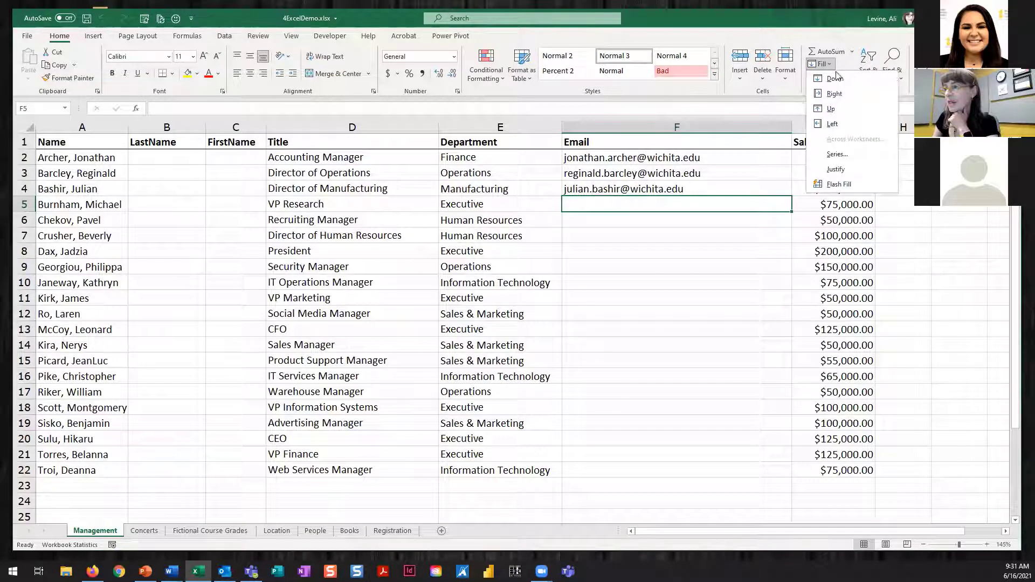
pyautogui.click(872, 182)
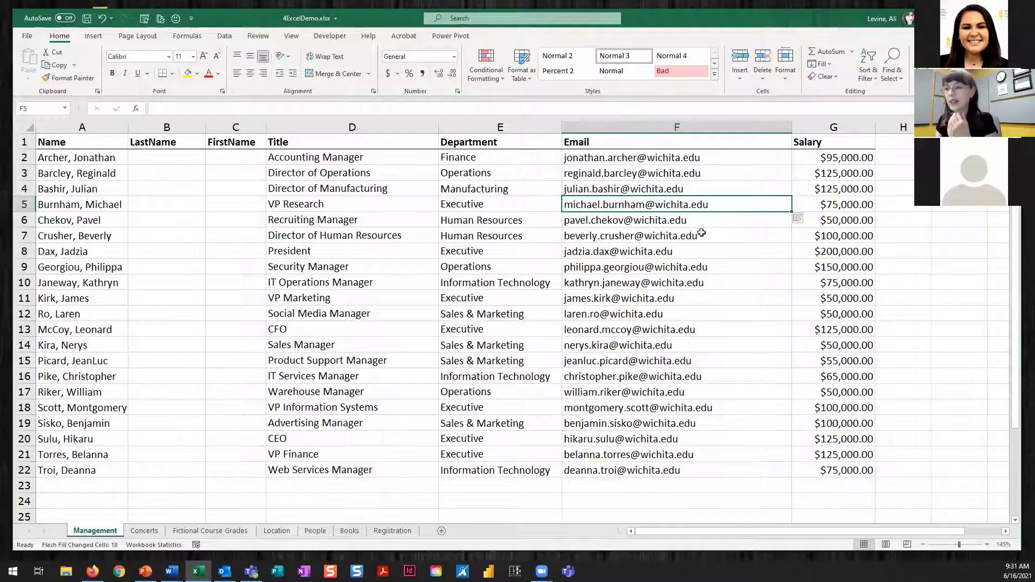
pyautogui.click(620, 220)
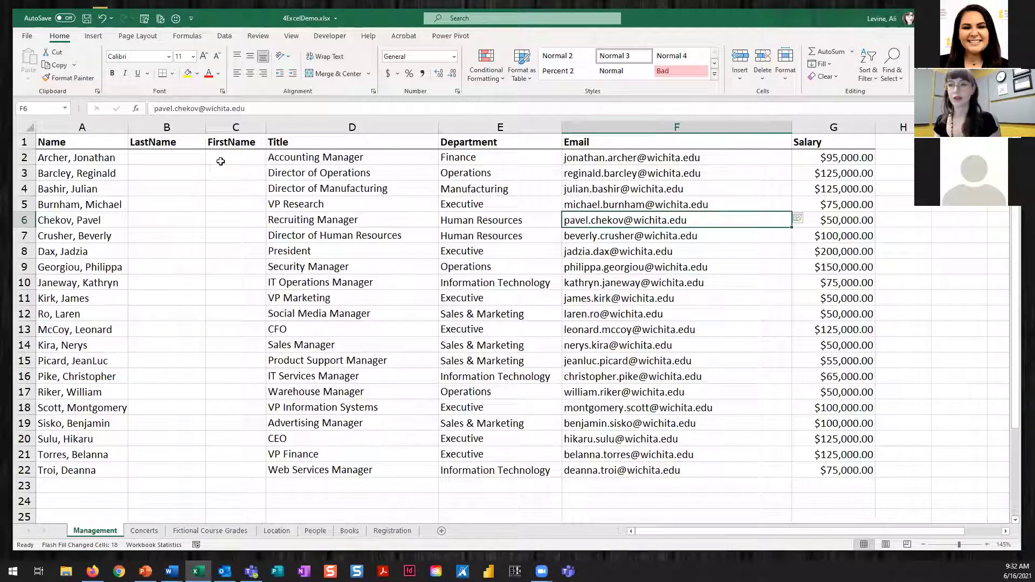
# Step: Enter the first two people's first names in the FirstName column and accept the Flash Fill suggestions for the remaining rows
pyautogui.click(220, 161)
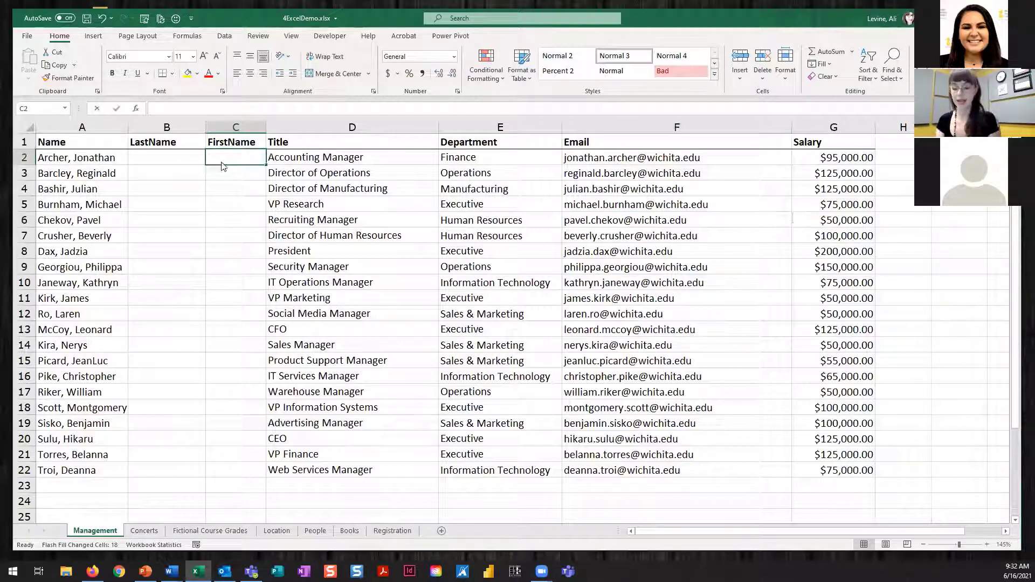
pyautogui.write('Jonathan')
pyautogui.press('Return')
pyautogui.write('Reginald')
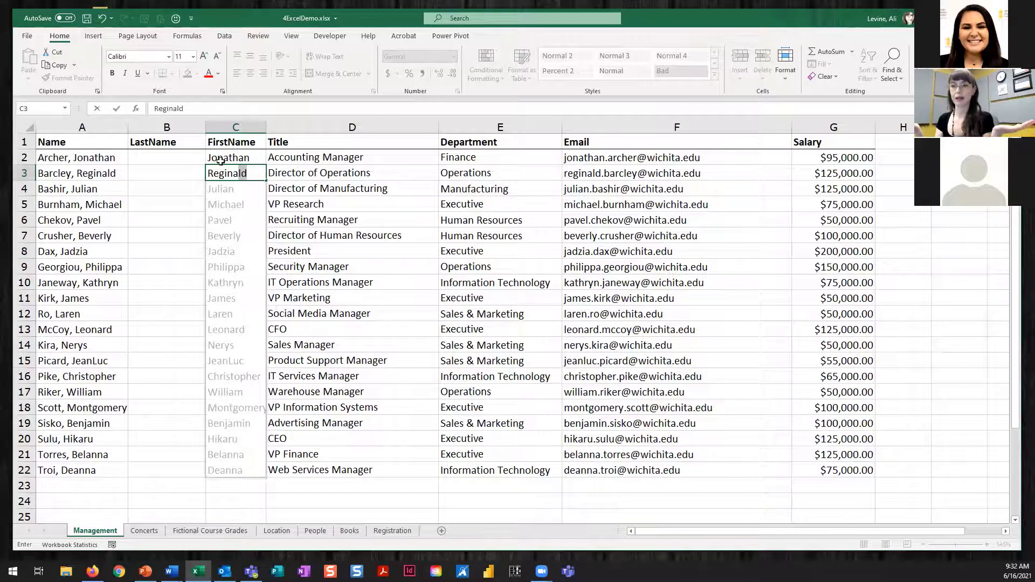
pyautogui.press('Return')
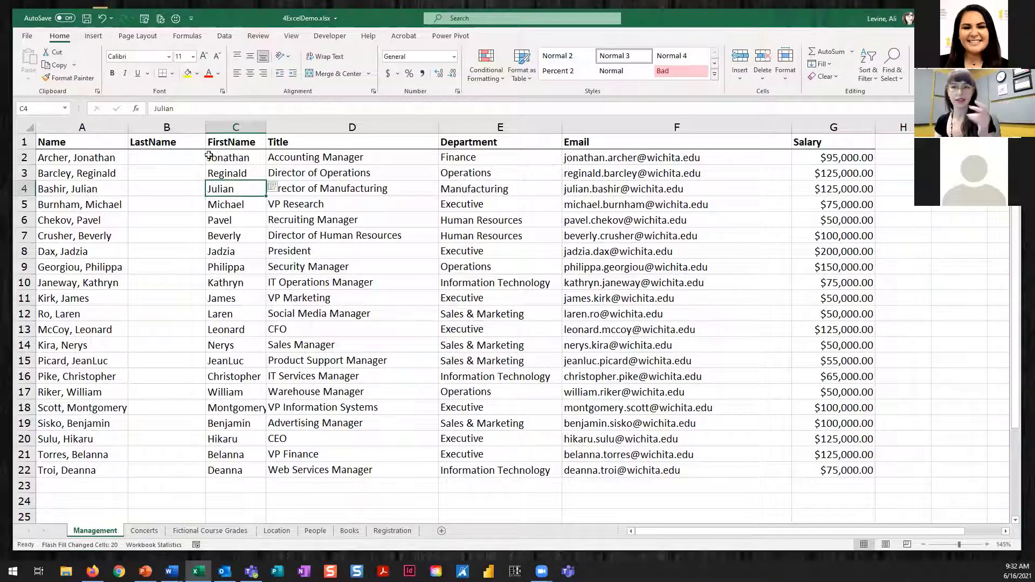
# Step: Enter the first two people's surnames in the LastName column and accept the Flash Fill suggestions for the remaining rows
pyautogui.click(170, 157)
pyautogui.write('Arch')
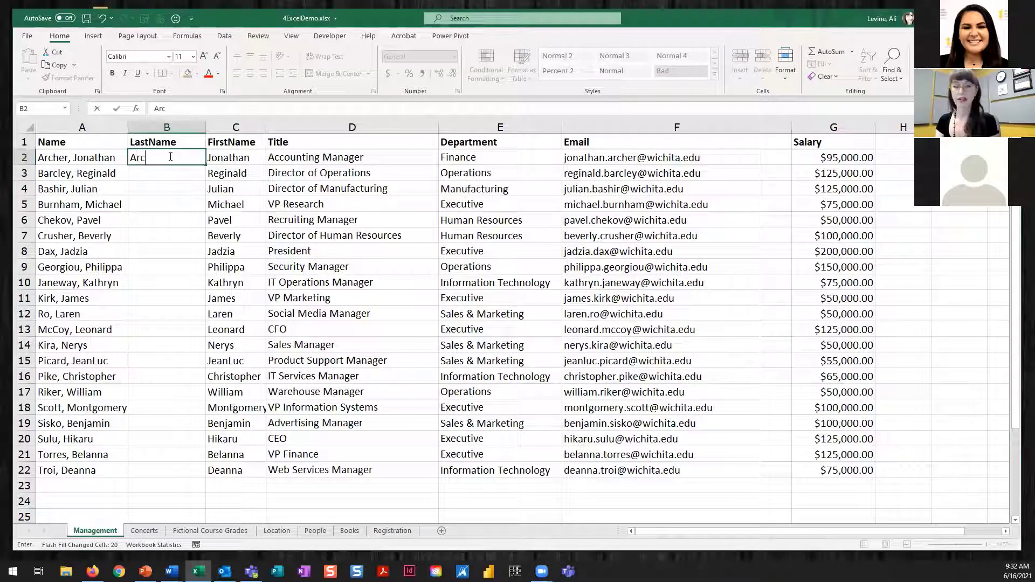
pyautogui.press('BackSpace')
pyautogui.write('her')
pyautogui.press('Return')
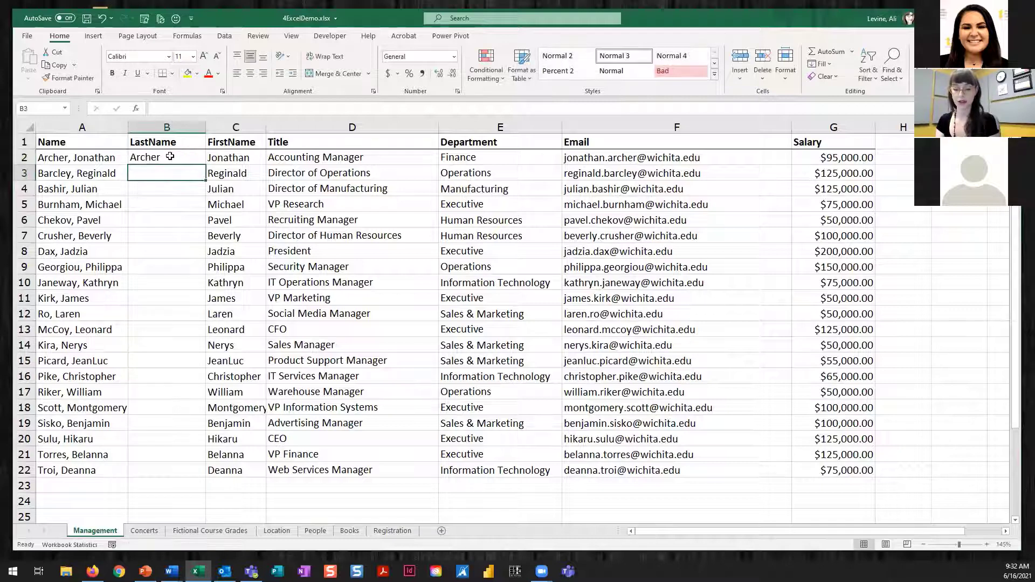
pyautogui.write('Barcley')
pyautogui.press('Return')
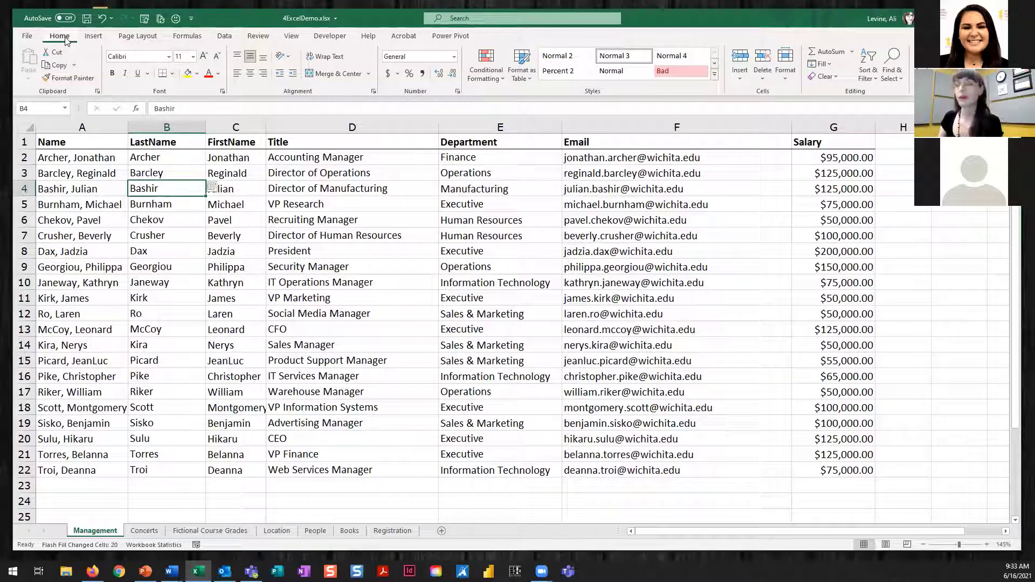
# Step: Add the Flash Fill command to the Quick Access Toolbar
pyautogui.click(830, 64)
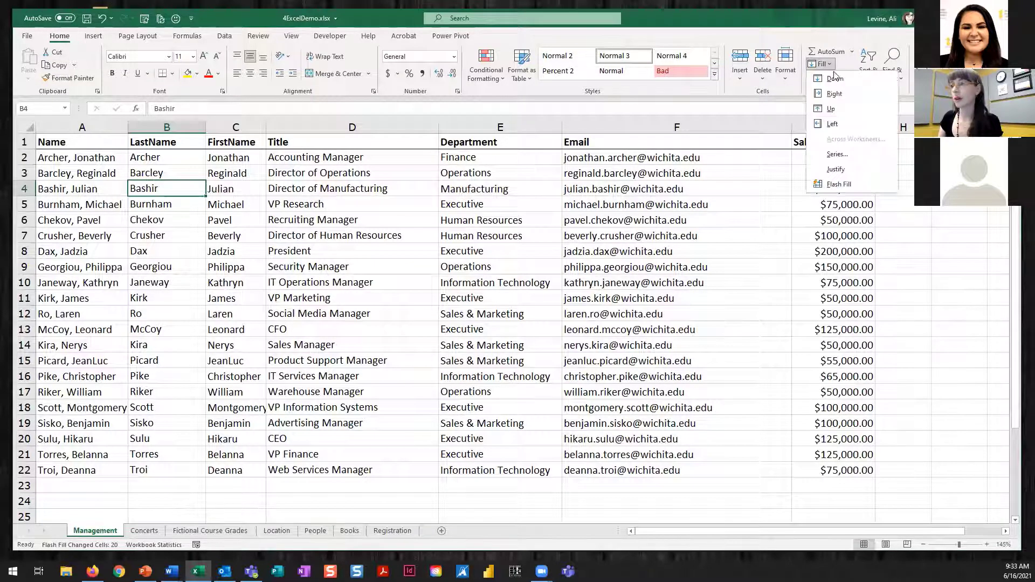
pyautogui.rightClick(847, 186)
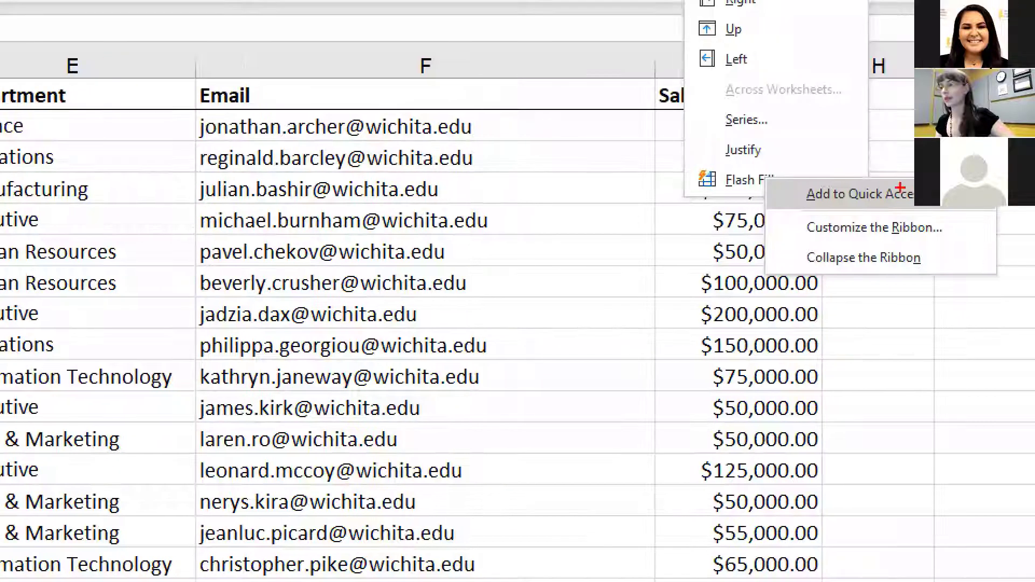
pyautogui.moveTo(740, 165)
pyautogui.mouseDown()
pyautogui.moveTo(970, 196)
pyautogui.moveTo(1009, 214)
pyautogui.mouseUp()
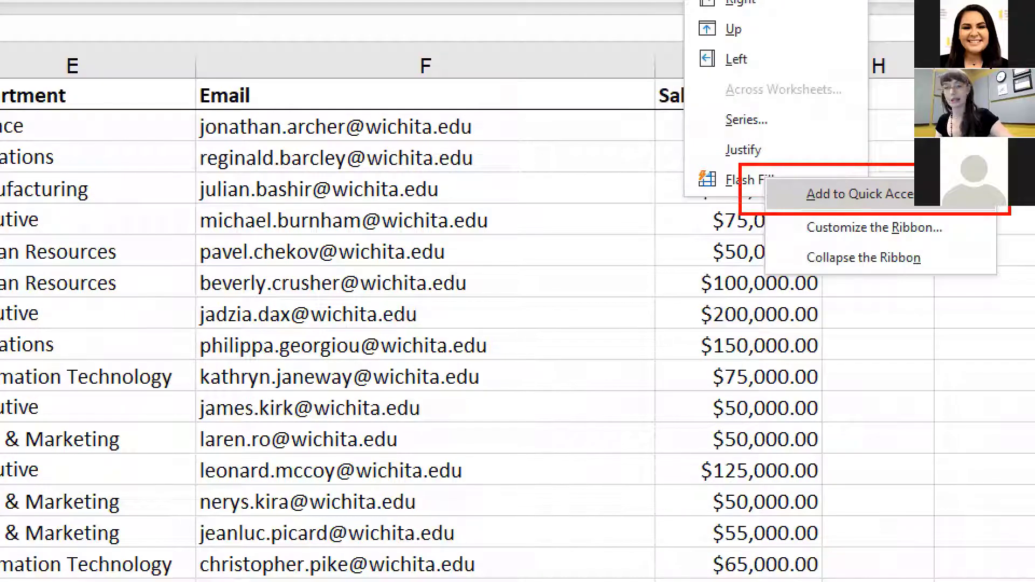
pyautogui.press('Escape')
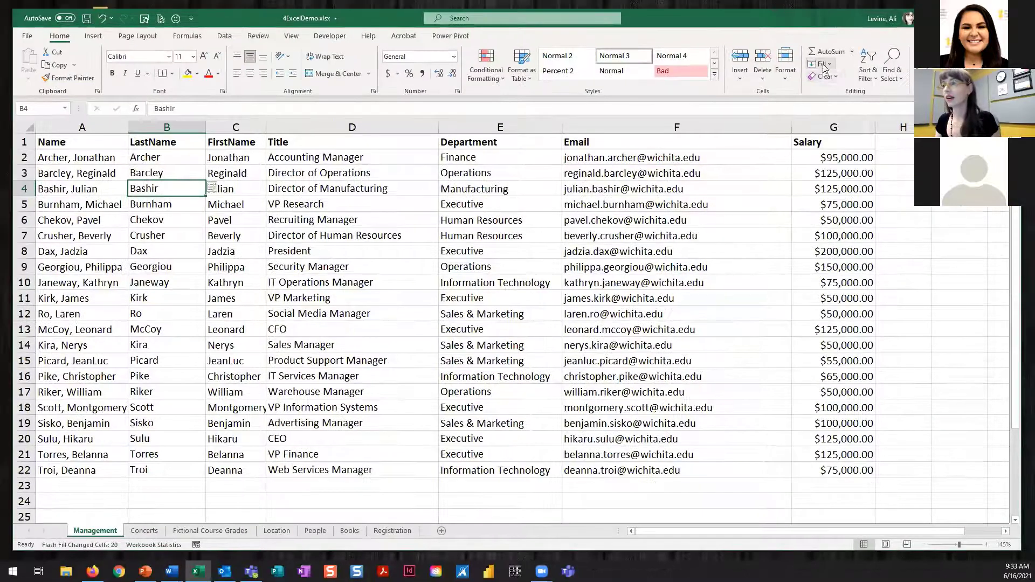
pyautogui.click(822, 64)
pyautogui.rightClick(845, 161)
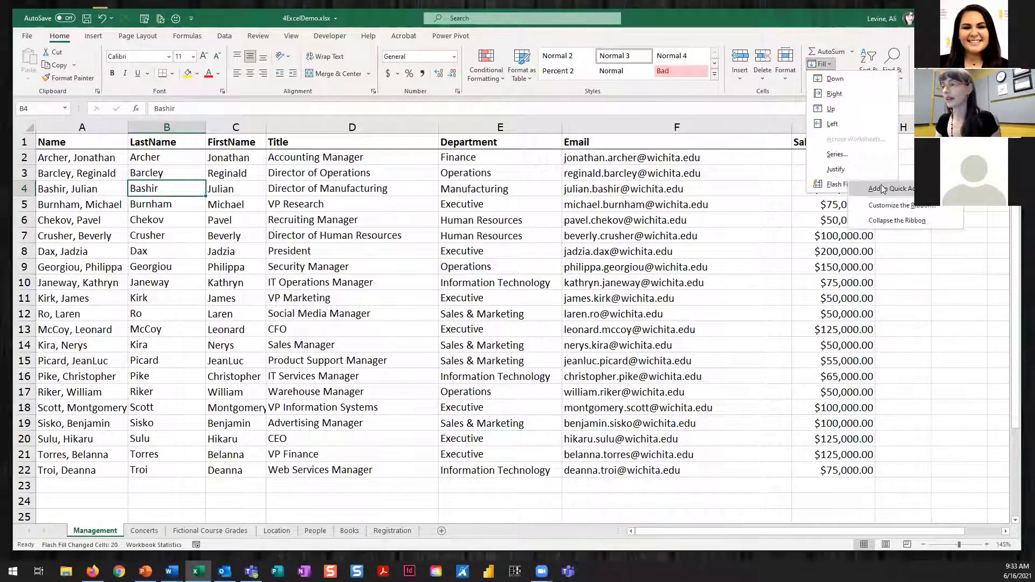
pyautogui.click(884, 184)
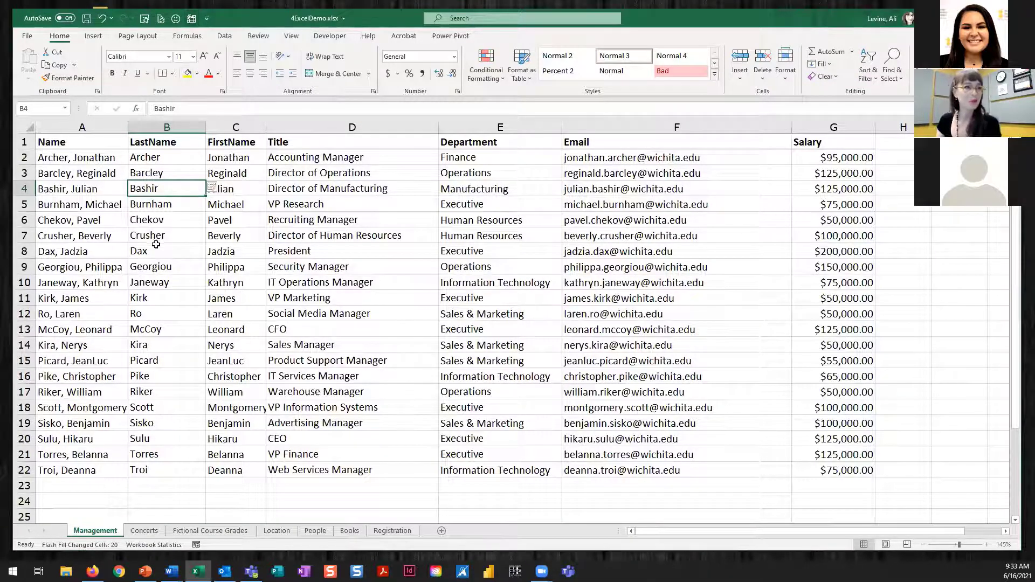
pyautogui.click(149, 293)
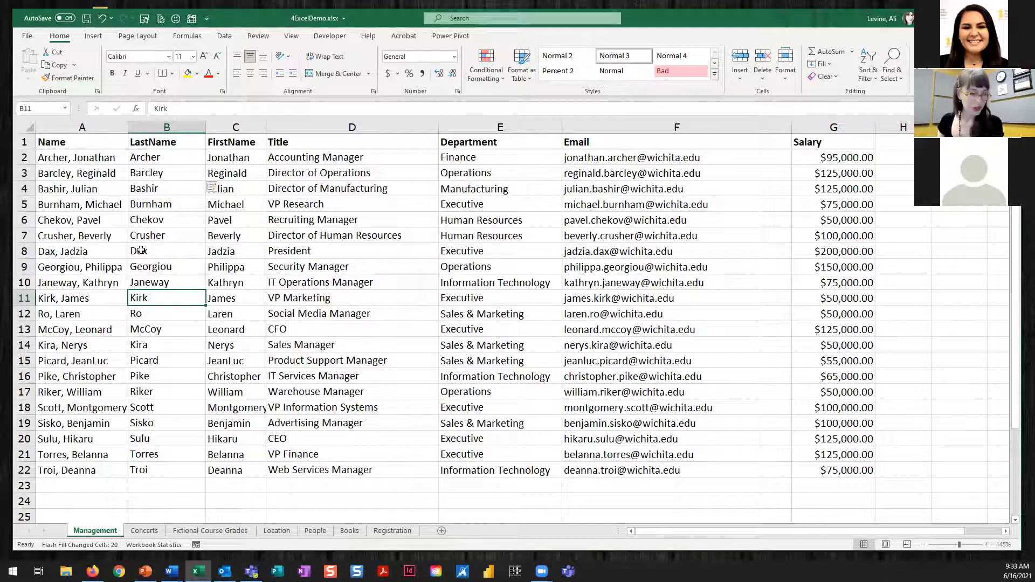
# Step: Run Analyze Data on the Concerts sheet and insert the suggested PivotChart about Honorariums accounting for the majority of Debit
pyautogui.click(144, 531)
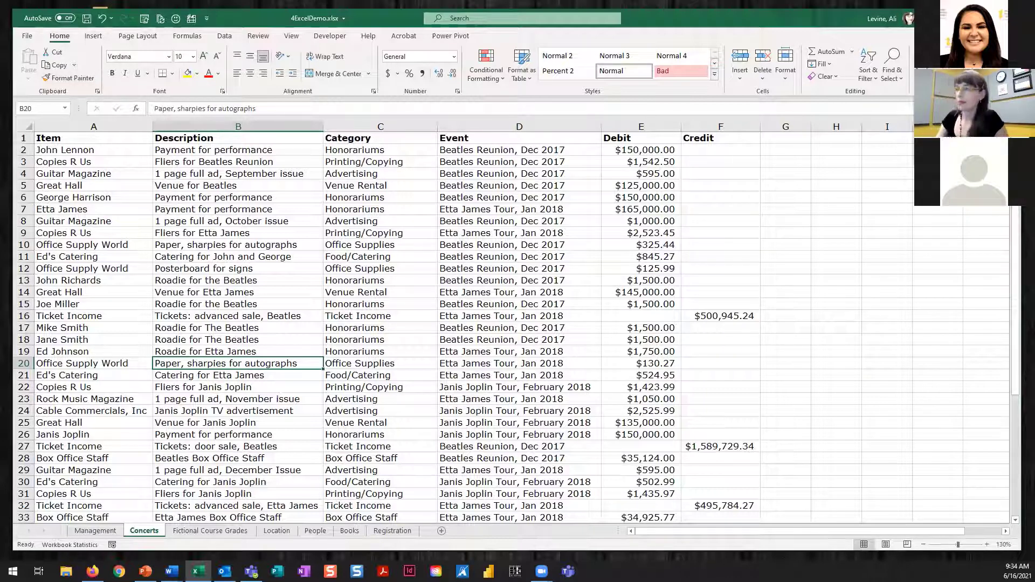
pyautogui.click(929, 65)
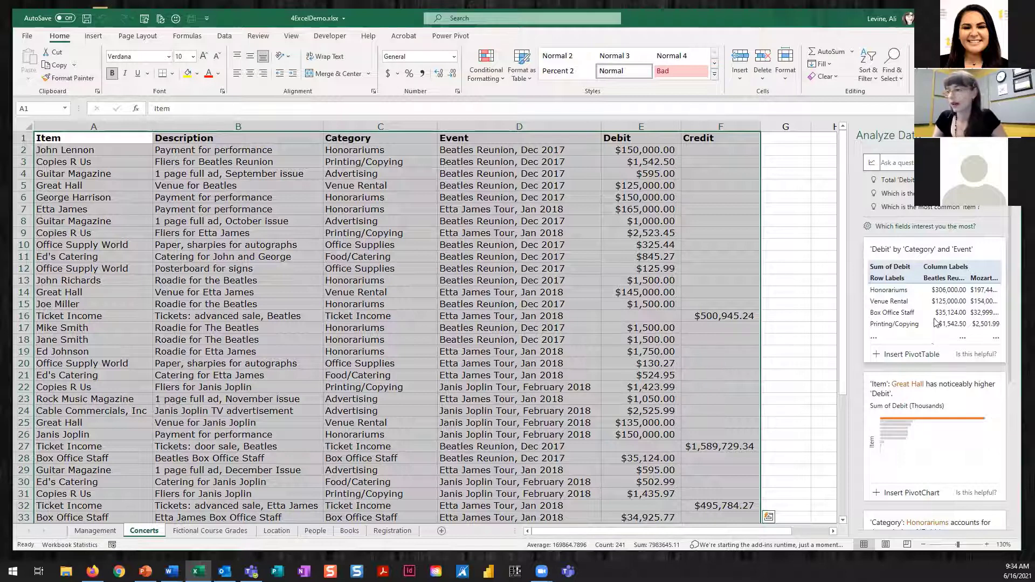
pyautogui.scroll(-2, 962, 338)
pyautogui.scroll(-4, 962, 338)
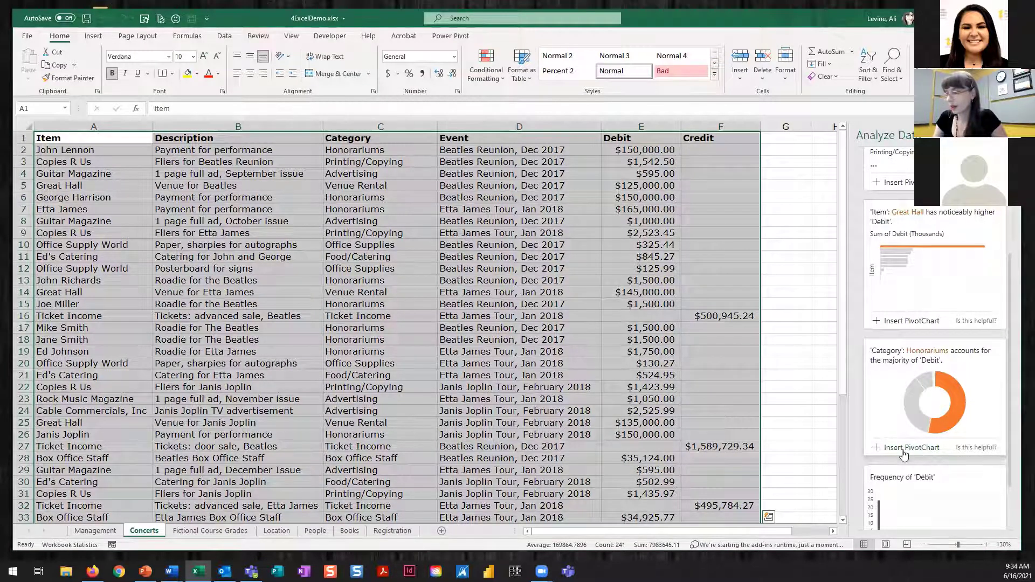
pyautogui.click(905, 448)
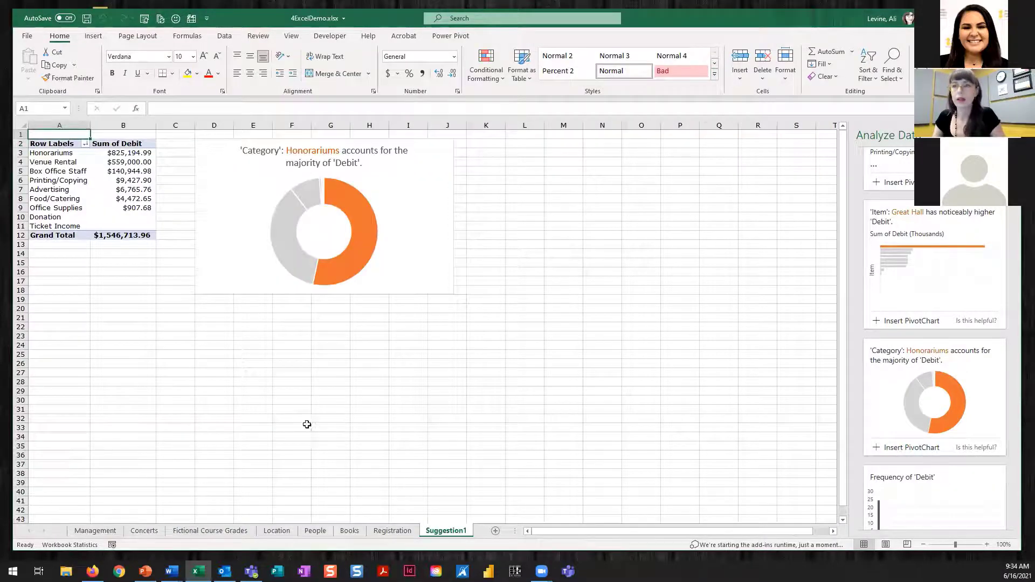
# Step: Autofit the Sum of Debit column on the Suggestion1 sheet, then close the PivotChart Fields and Analyze Data panes
pyautogui.keyDown('ctrl'); pyautogui.scroll(3, 308, 425); pyautogui.keyUp('ctrl')
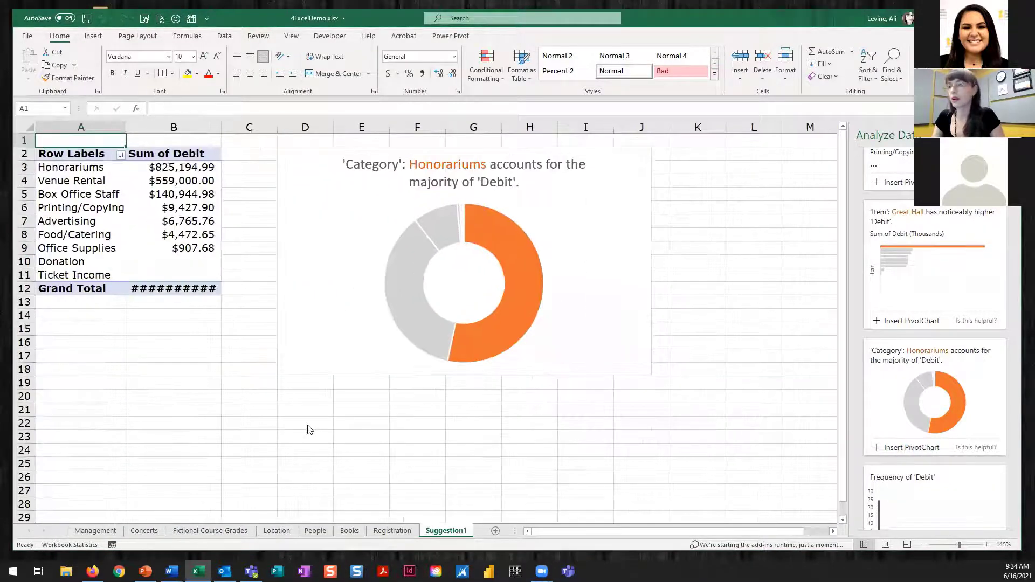
pyautogui.doubleClick(220, 127)
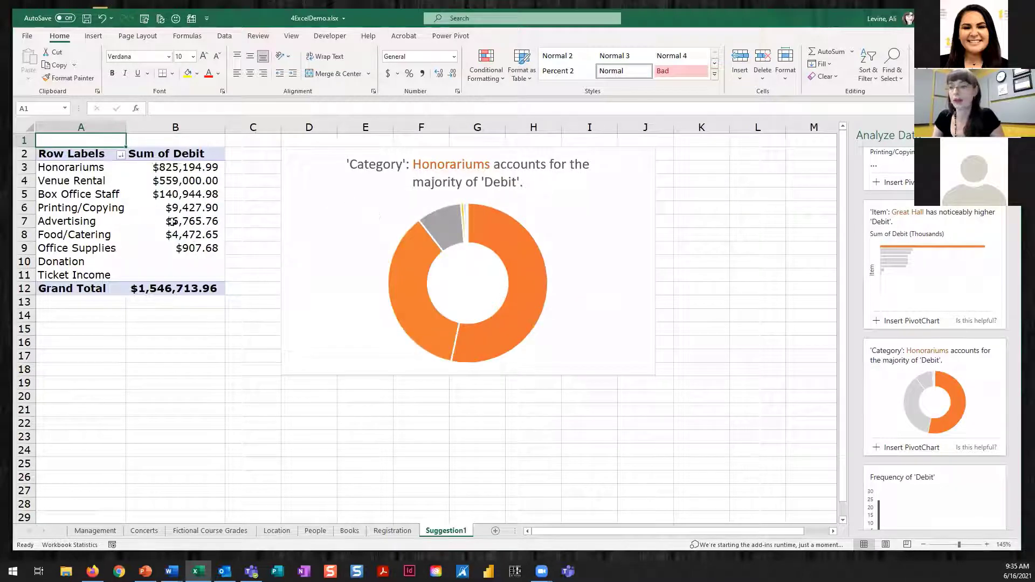
pyautogui.click(616, 181)
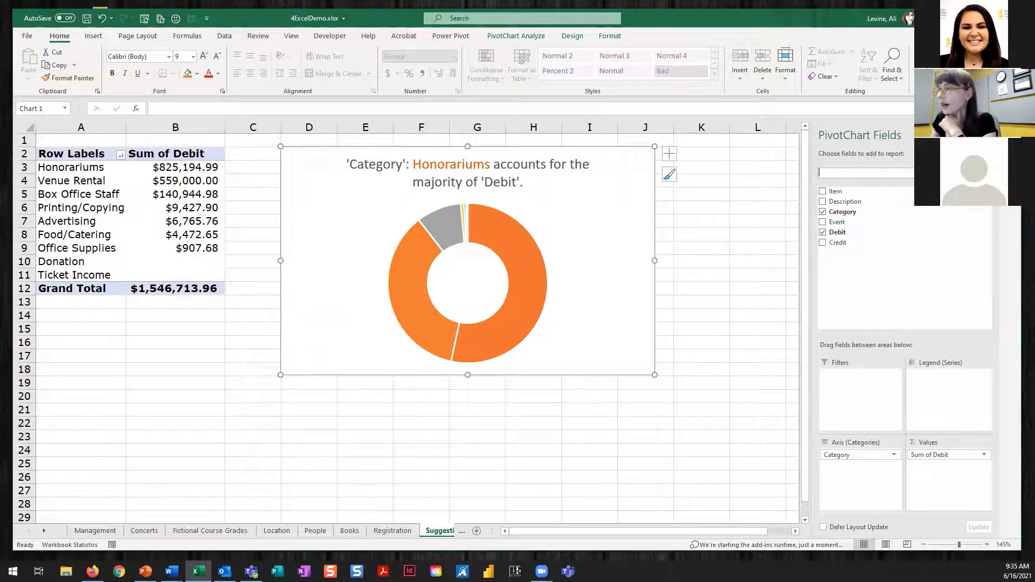
pyautogui.click(986, 135)
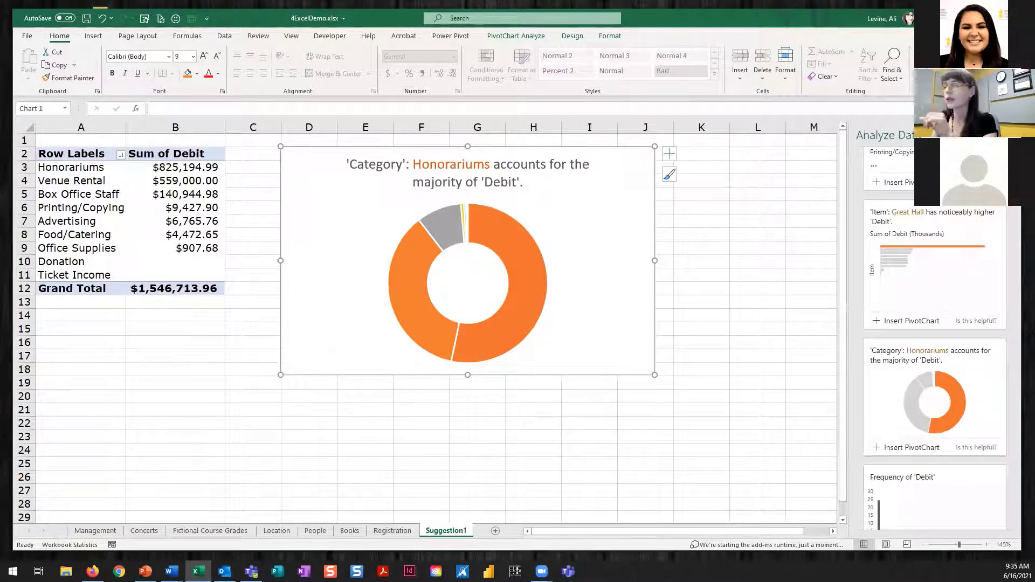
pyautogui.click(1009, 136)
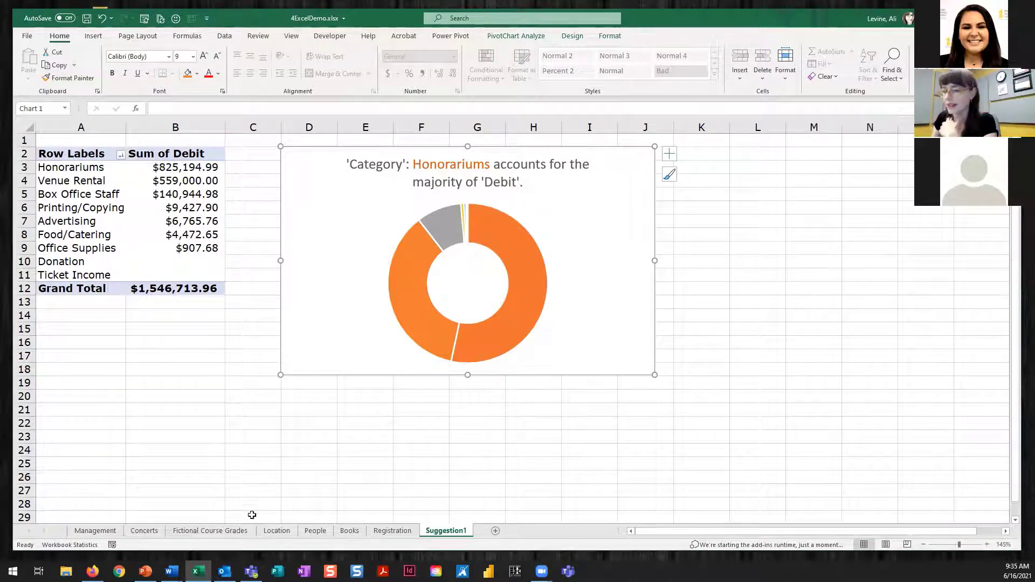
# Step: Run Analyze Data on the Fictional Course Grades sheet and examine the suggested 'Grade %' by 'Last Name' chart
pyautogui.click(241, 530)
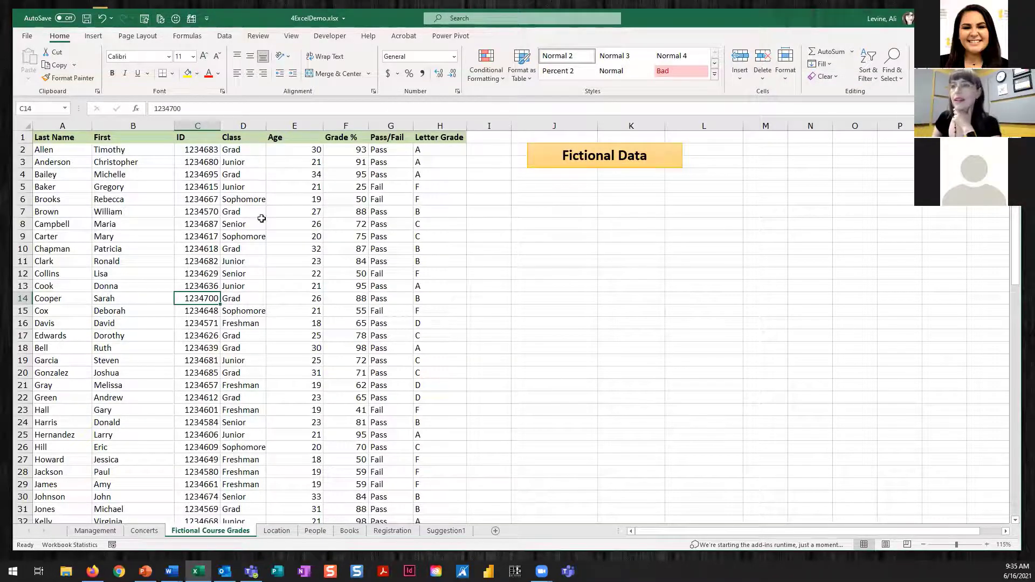
pyautogui.click(233, 196)
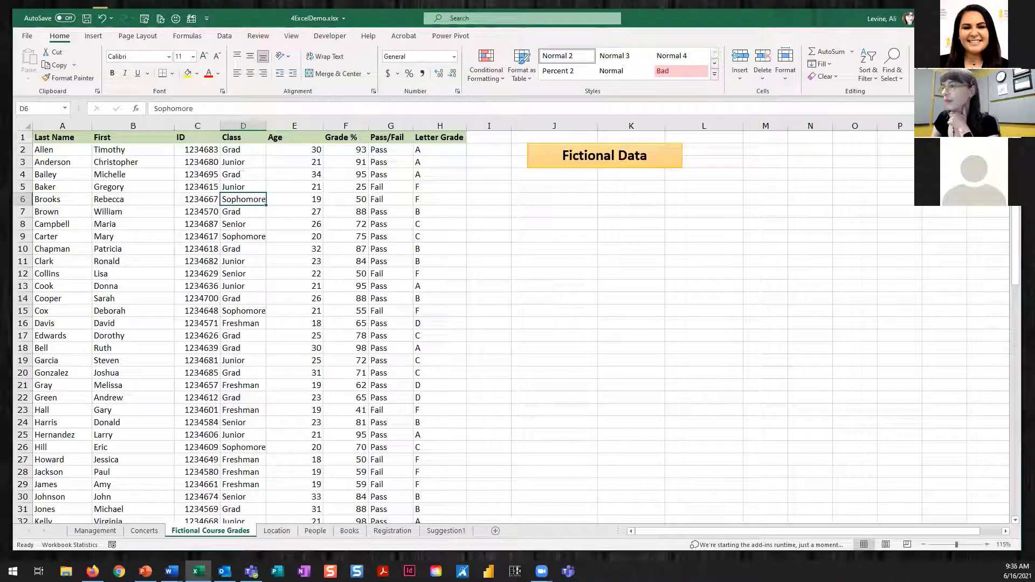
pyautogui.click(926, 64)
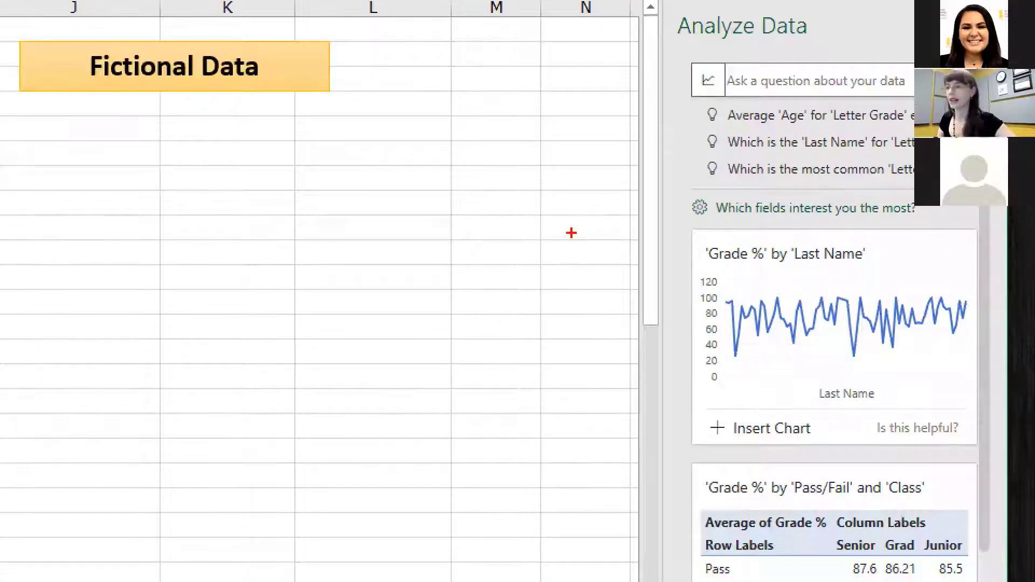
pyautogui.moveTo(667, 202); pyautogui.dragTo(991, 450)
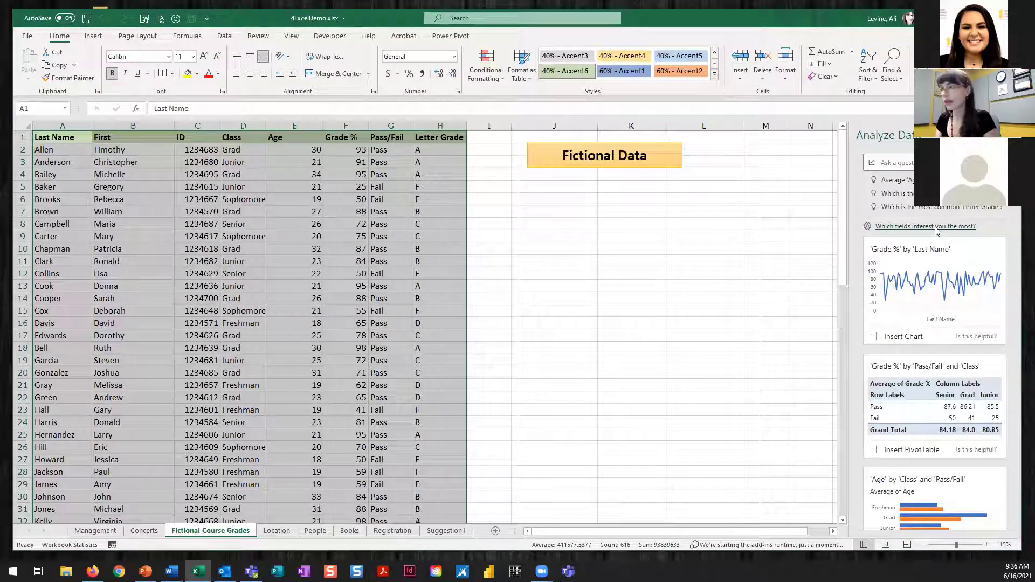
# Step: Limit the Analyze Data fields to Class, Age and Grade % by excluding Last Name, First, ID, Pass/Fail and Letter Grade, then update the suggestions
pyautogui.click(936, 227)
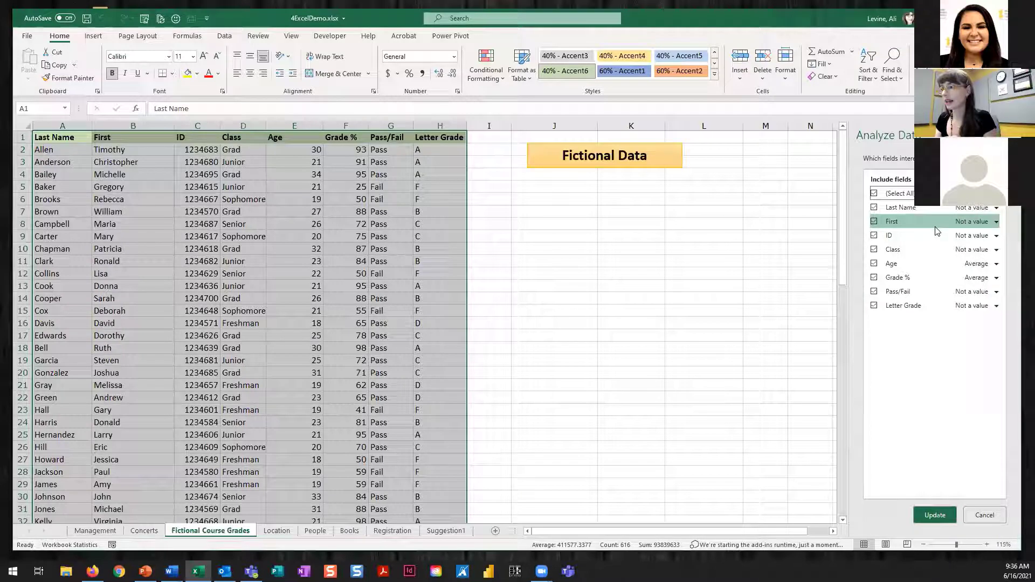
pyautogui.click(874, 209)
pyautogui.click(874, 222)
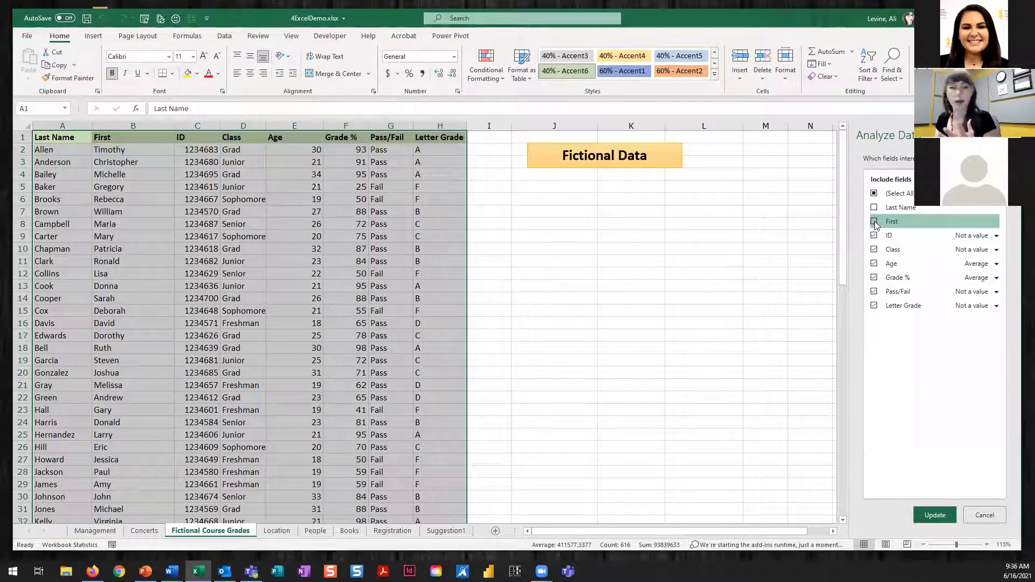
pyautogui.click(875, 235)
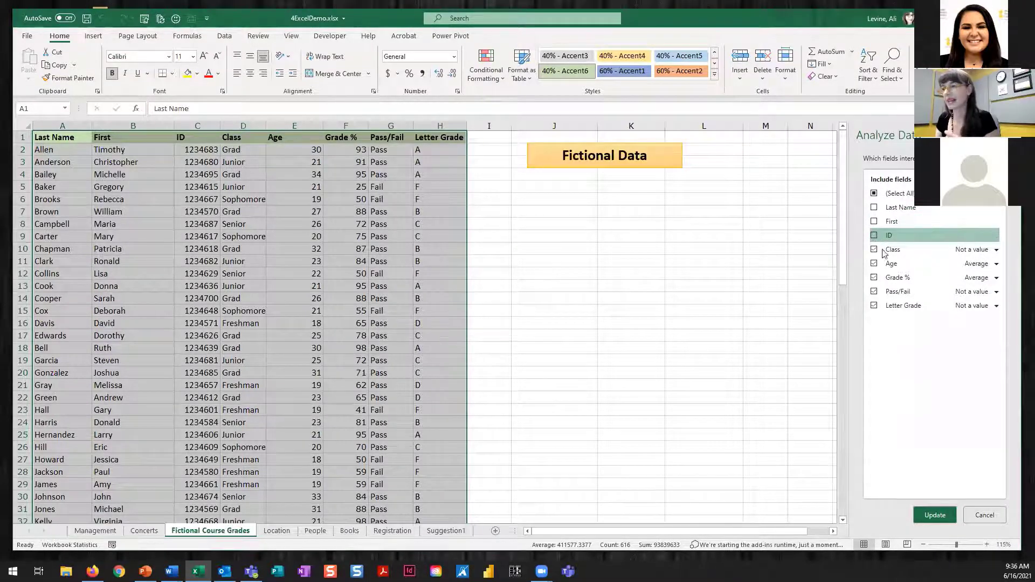
pyautogui.click(874, 292)
pyautogui.click(874, 306)
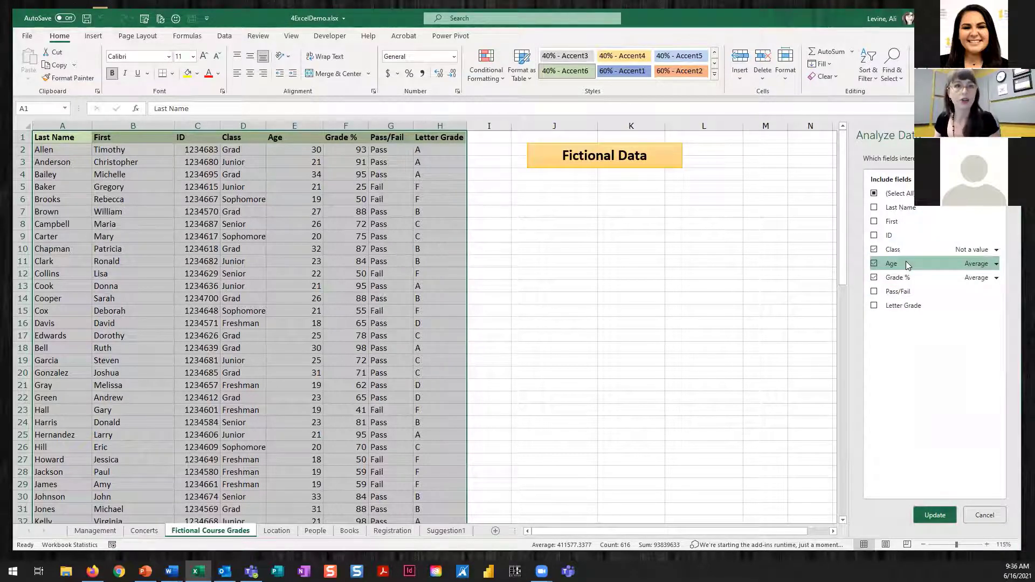
pyautogui.click(934, 515)
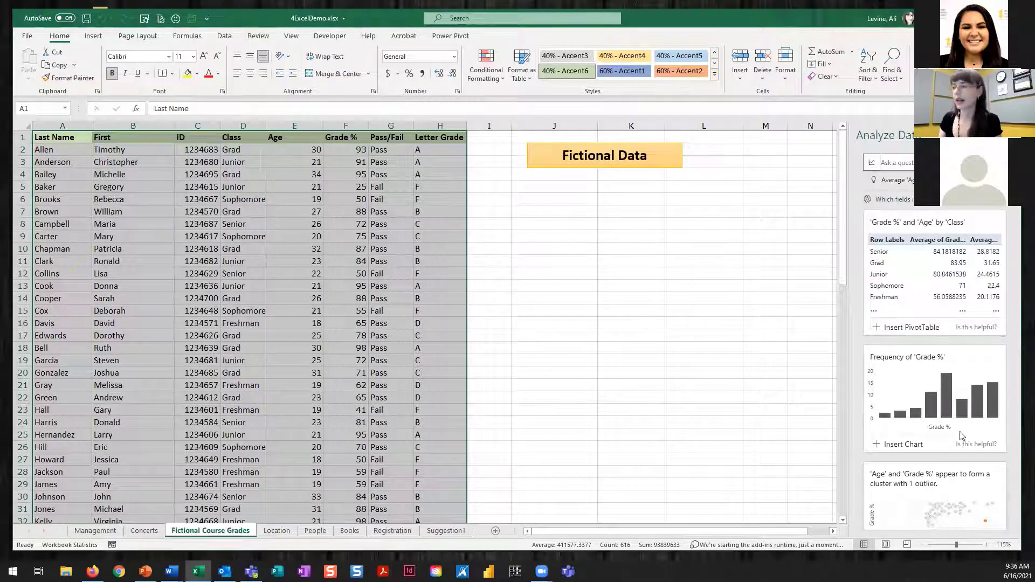
# Step: Insert the suggested PivotTable of 'Grade %' and 'Age' by 'Class', select the Freshman grade average, and close the Analyze Data pane
pyautogui.click(911, 328)
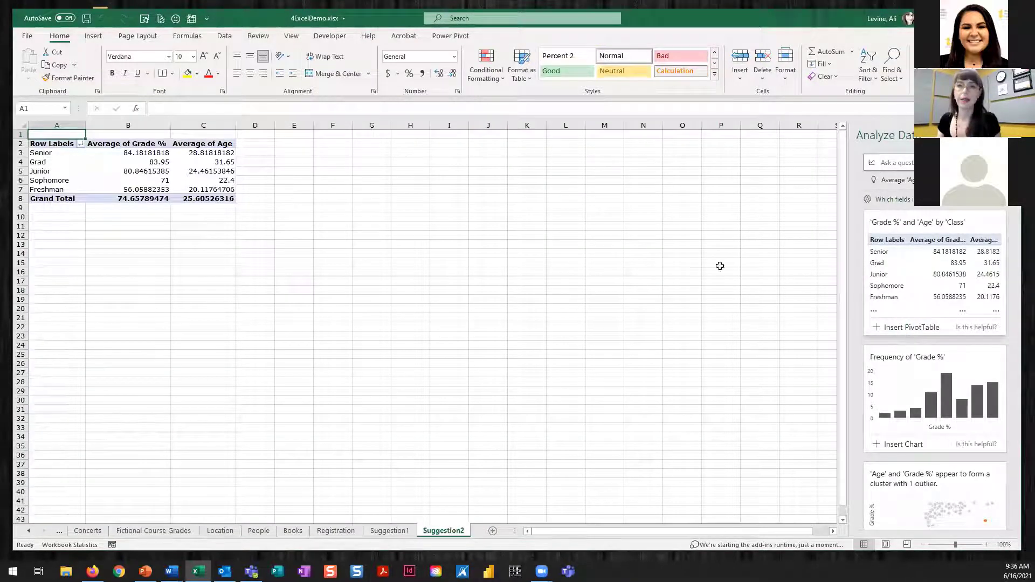
pyautogui.scroll(3, 217, 328)
pyautogui.scroll(2, 216, 328)
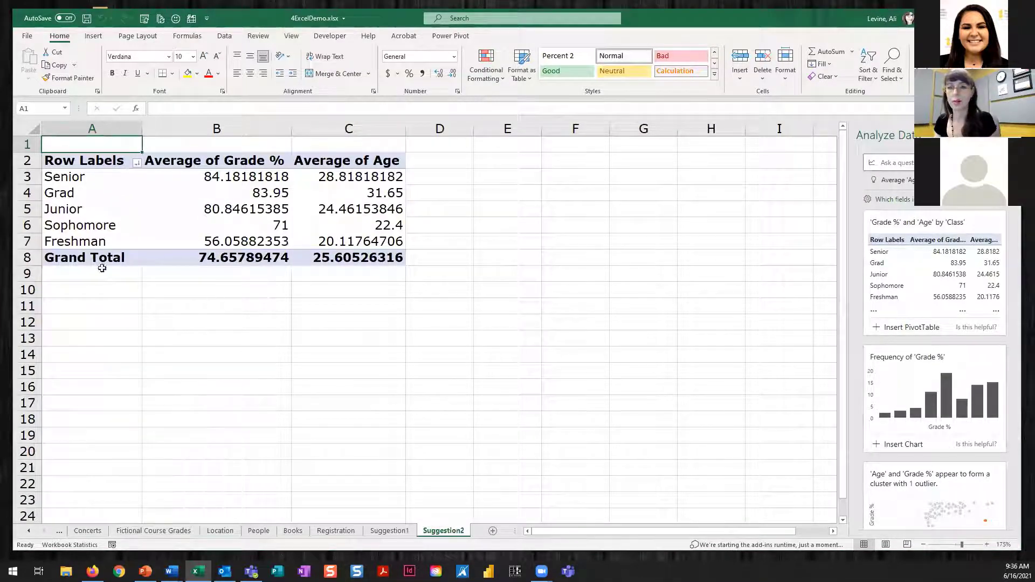
pyautogui.moveTo(90, 246); pyautogui.dragTo(219, 245)
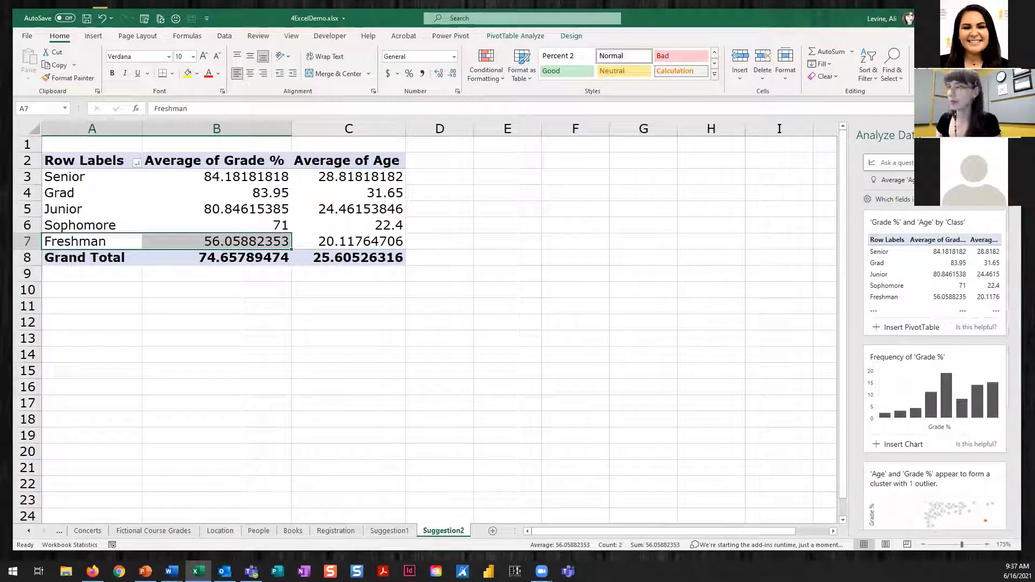
pyautogui.click(1006, 135)
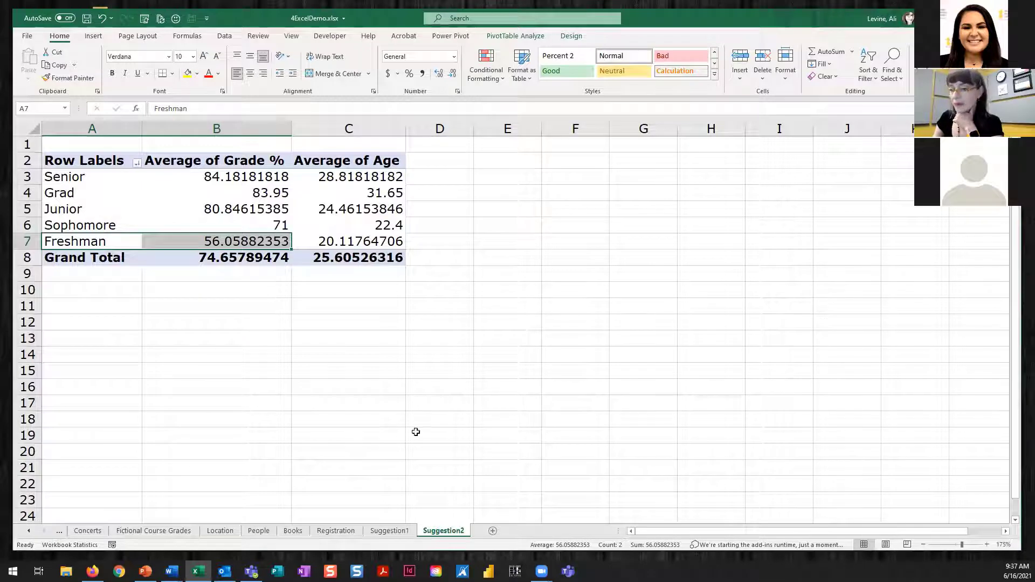
# Step: On the Location sheet, examine the full gallery of linked data types, including the Wolfram types and the Yoga description
pyautogui.click(234, 531)
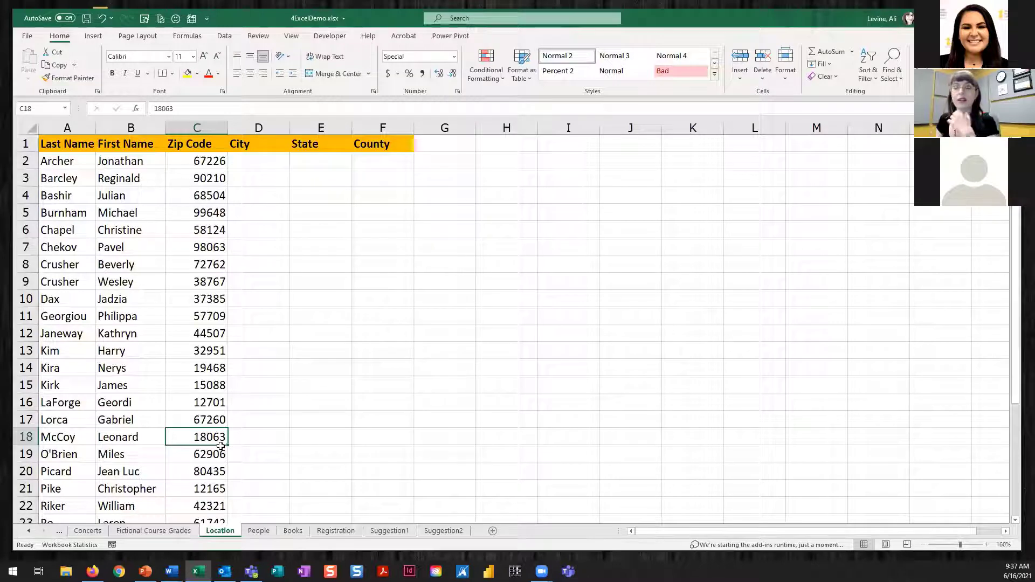
pyautogui.click(223, 38)
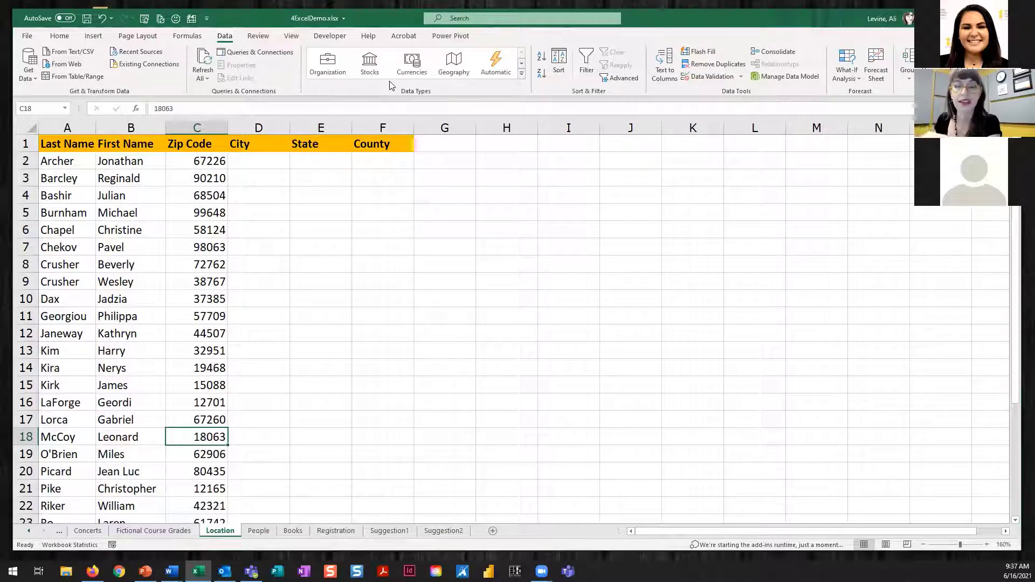
pyautogui.click(522, 74)
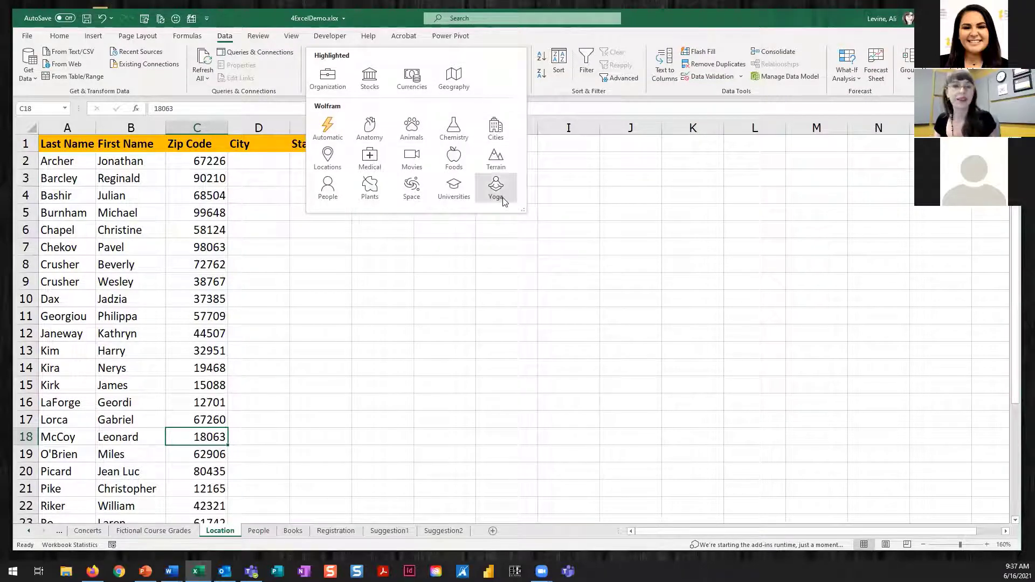
pyautogui.moveTo(504, 200)
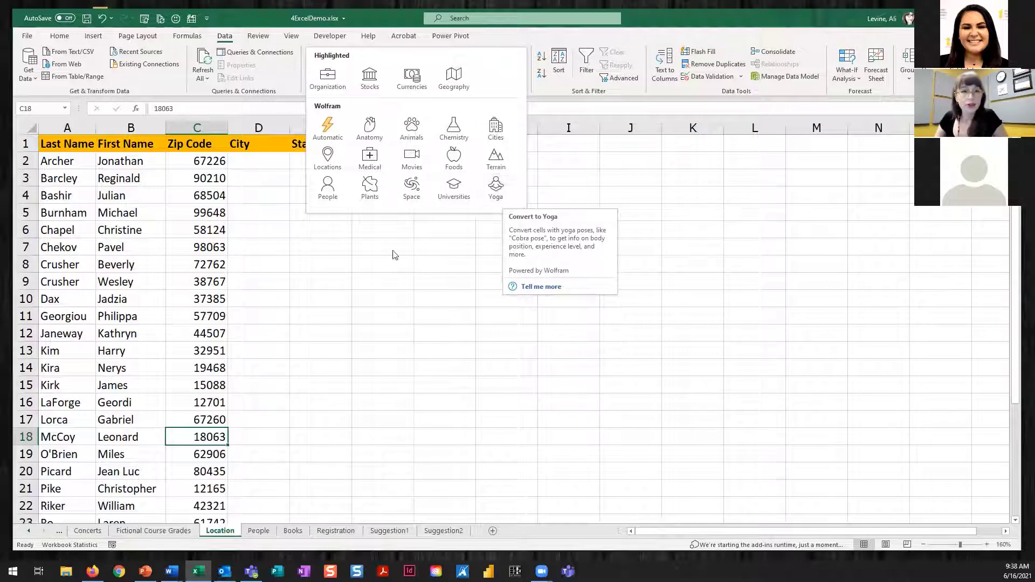
pyautogui.click(274, 278)
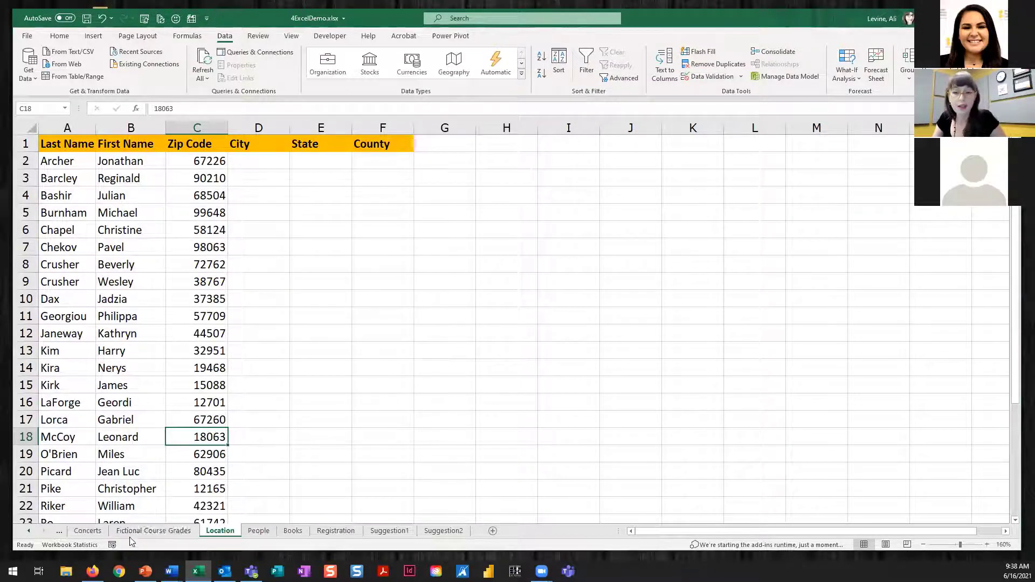
pyautogui.click(154, 531)
pyautogui.click(169, 348)
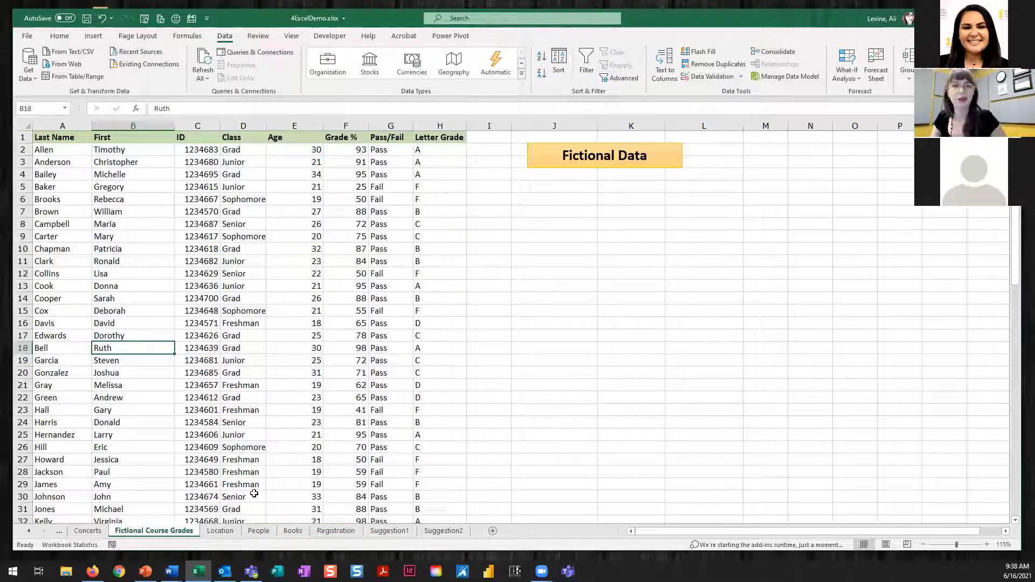
pyautogui.click(259, 534)
pyautogui.click(220, 531)
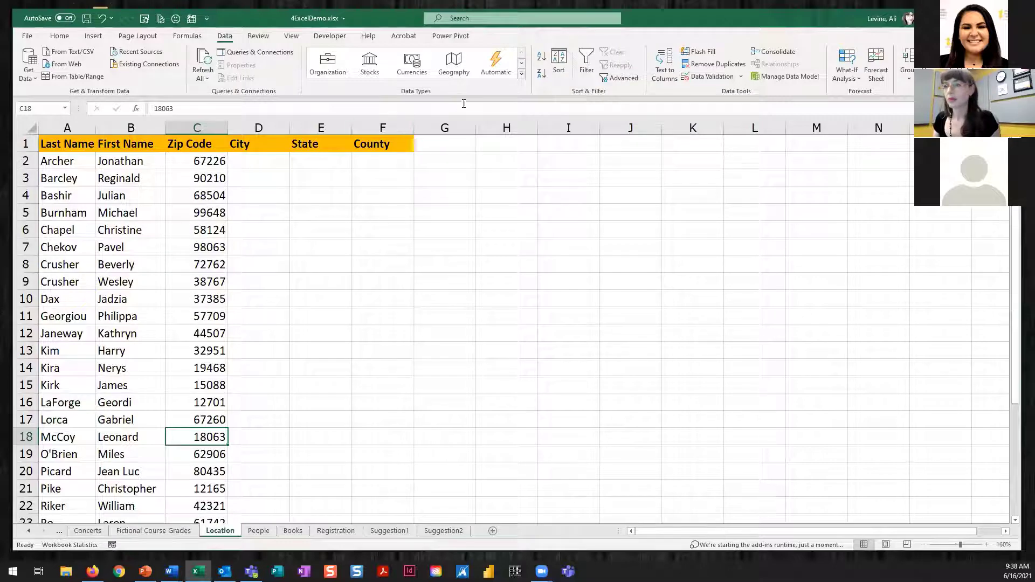
# Step: Convert all the zip codes in the Zip Code column, from C2 down, to the Geography data type
pyautogui.click(204, 163)
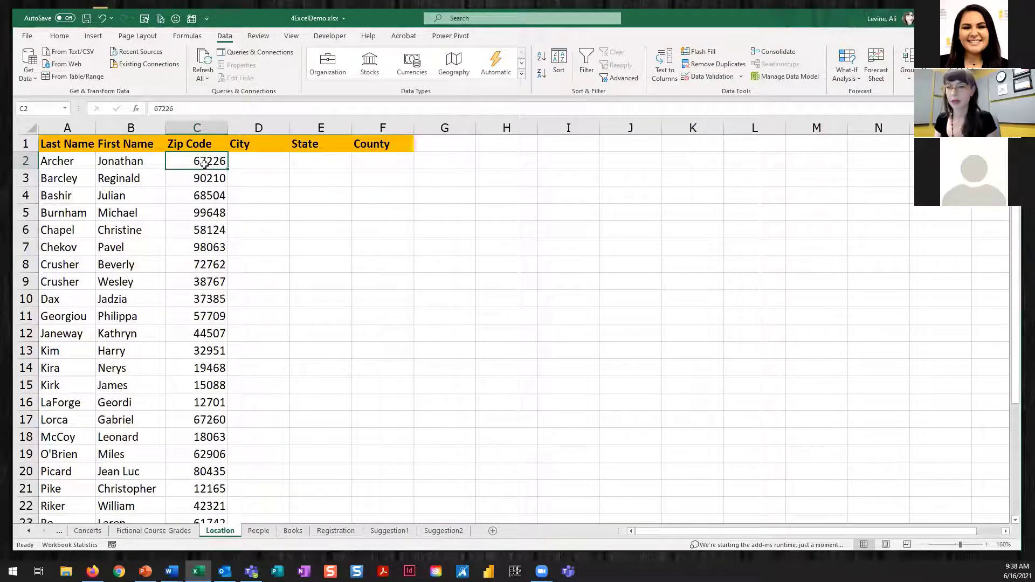
pyautogui.hotkey('ctrl', 'shift', 'Down')
pyautogui.scroll(3, 218, 268)
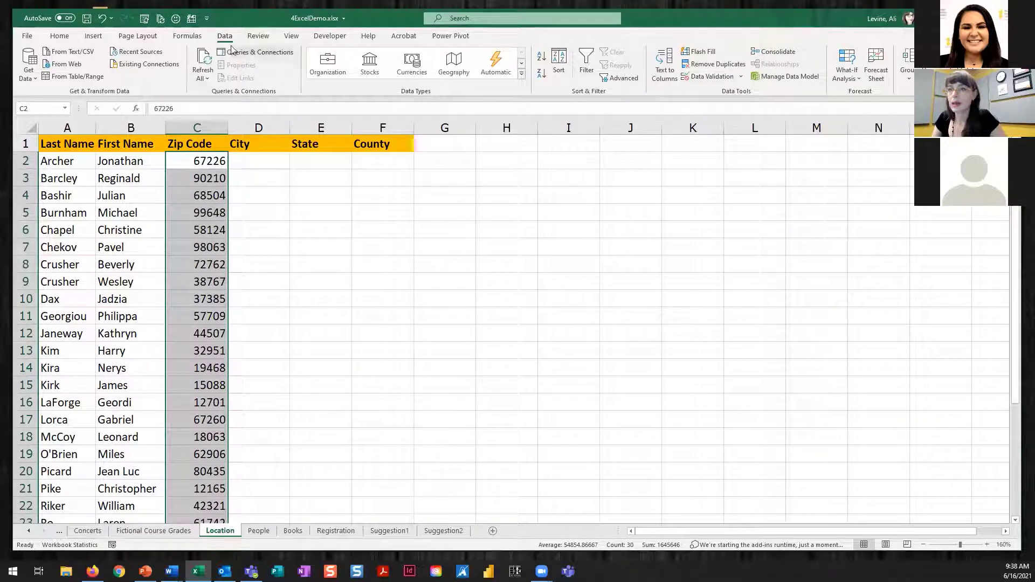
pyautogui.click(453, 67)
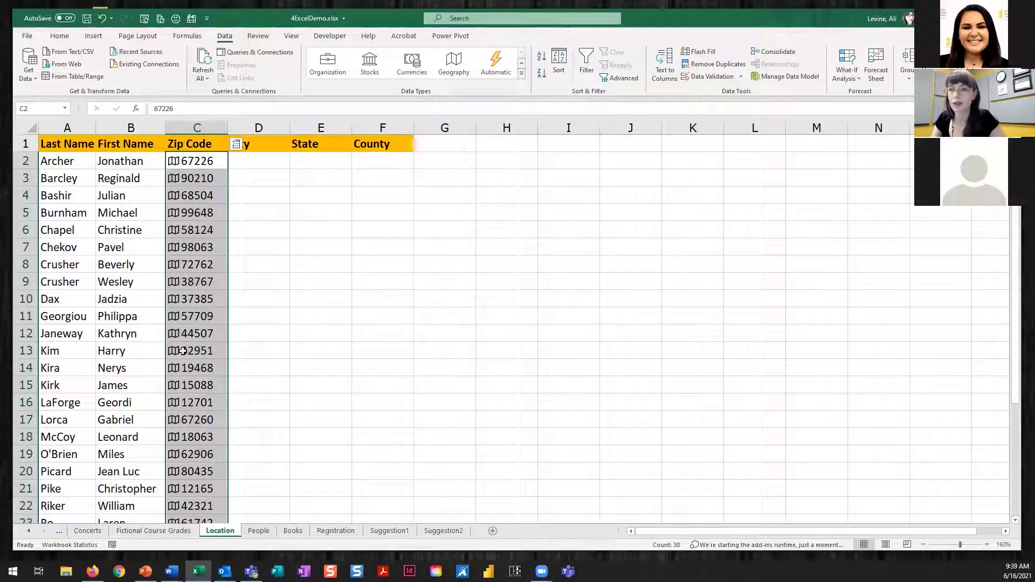
# Step: Examine the geography data cards of the zip codes in C4 and C3
pyautogui.click(255, 161)
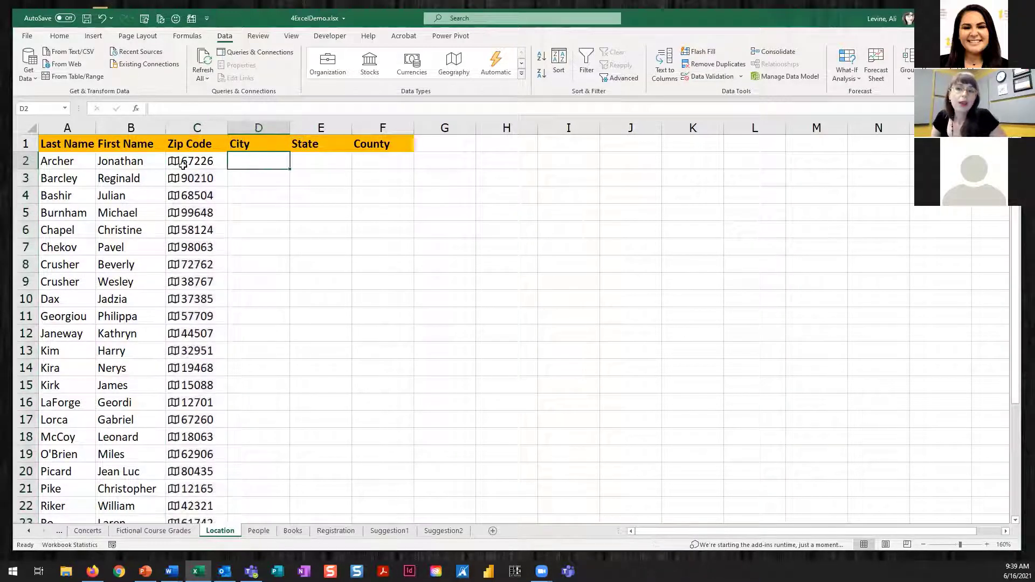
pyautogui.click(173, 197)
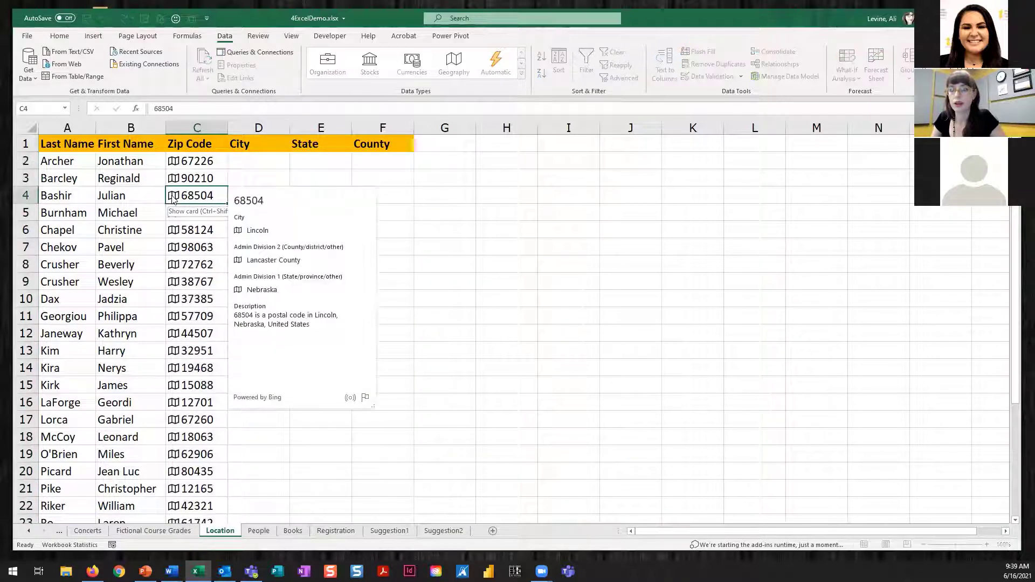
pyautogui.click(173, 182)
pyautogui.click(174, 182)
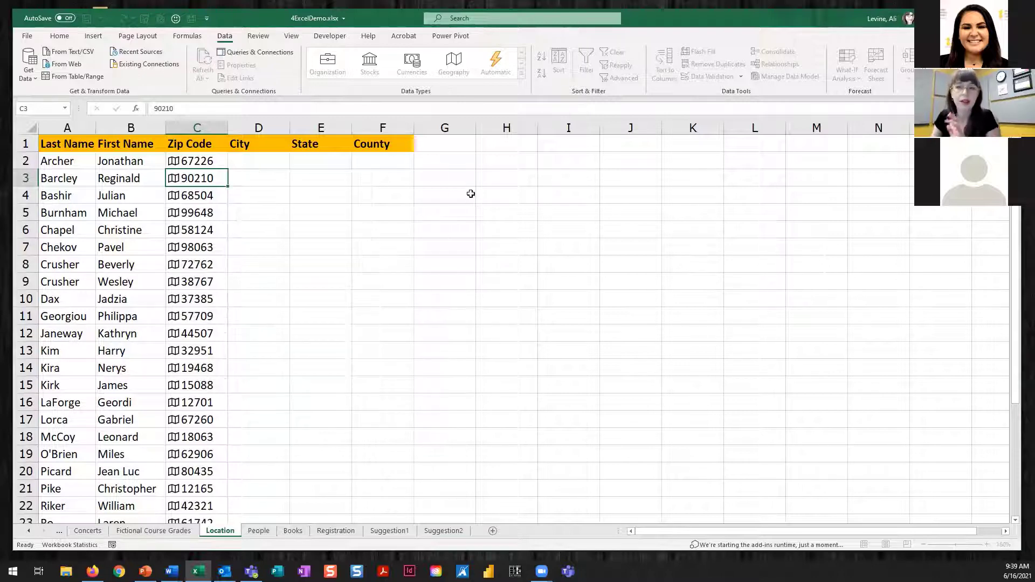
# Step: Extract the City field for all the zip codes in C2:C31 into the City column
pyautogui.click(203, 160)
pyautogui.hotkey('ctrl', 'shift', 'Down')
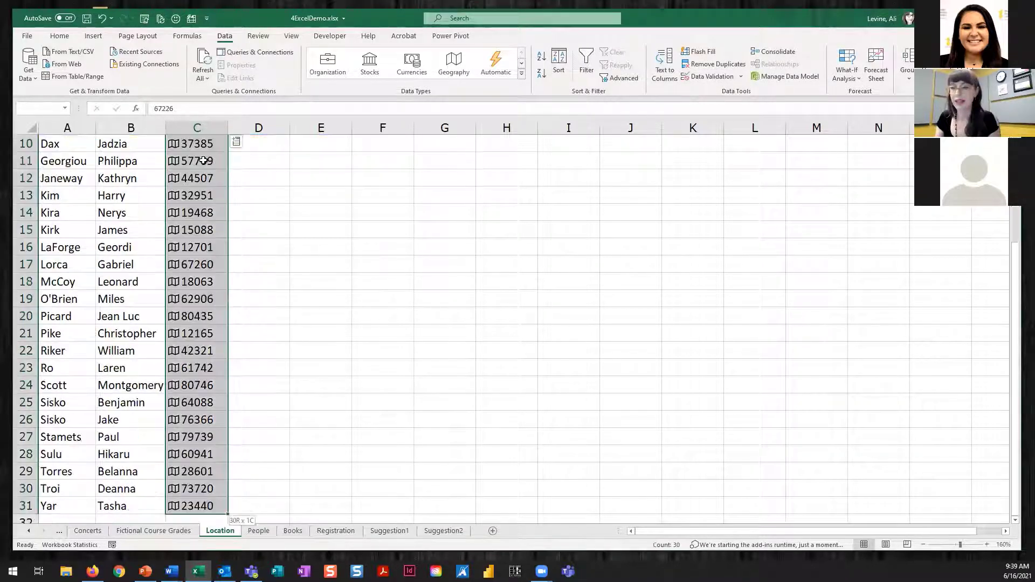
pyautogui.scroll(3, 191, 215)
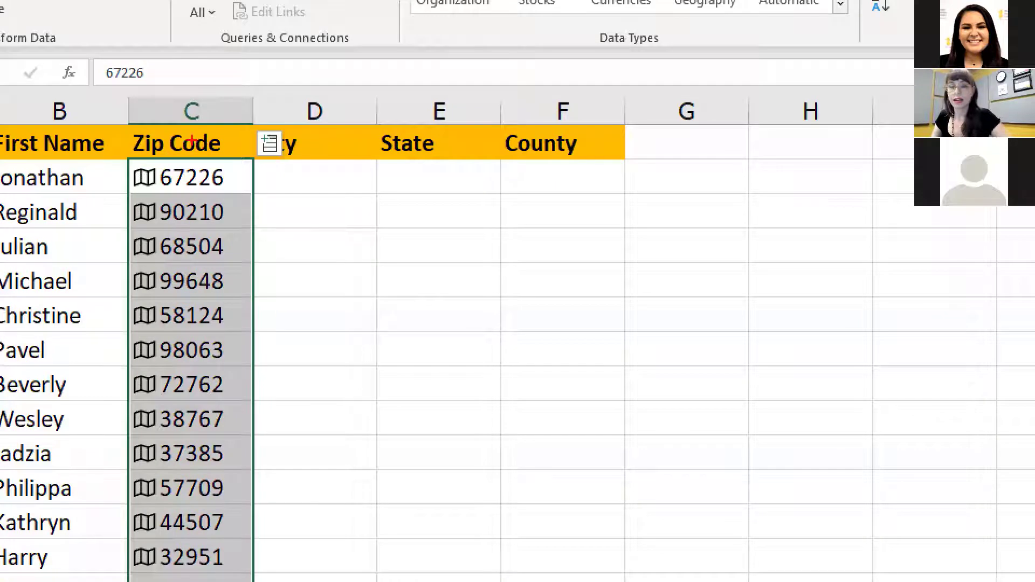
pyautogui.moveTo(211, 110)
pyautogui.mouseDown()
pyautogui.moveTo(289, 190)
pyautogui.moveTo(322, 126)
pyautogui.moveTo(243, 93)
pyautogui.moveTo(215, 111)
pyautogui.mouseUp()
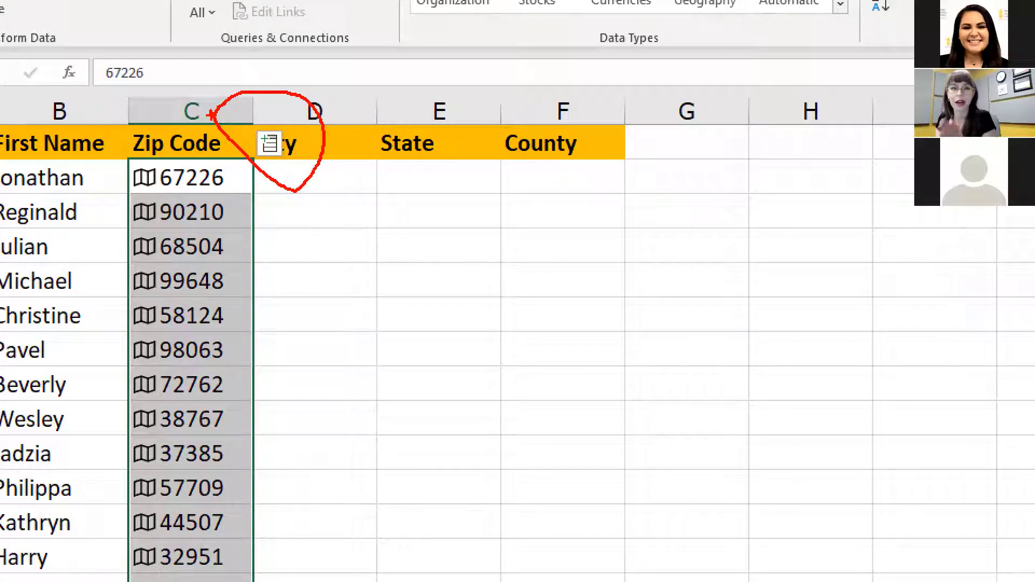
pyautogui.press('Escape')
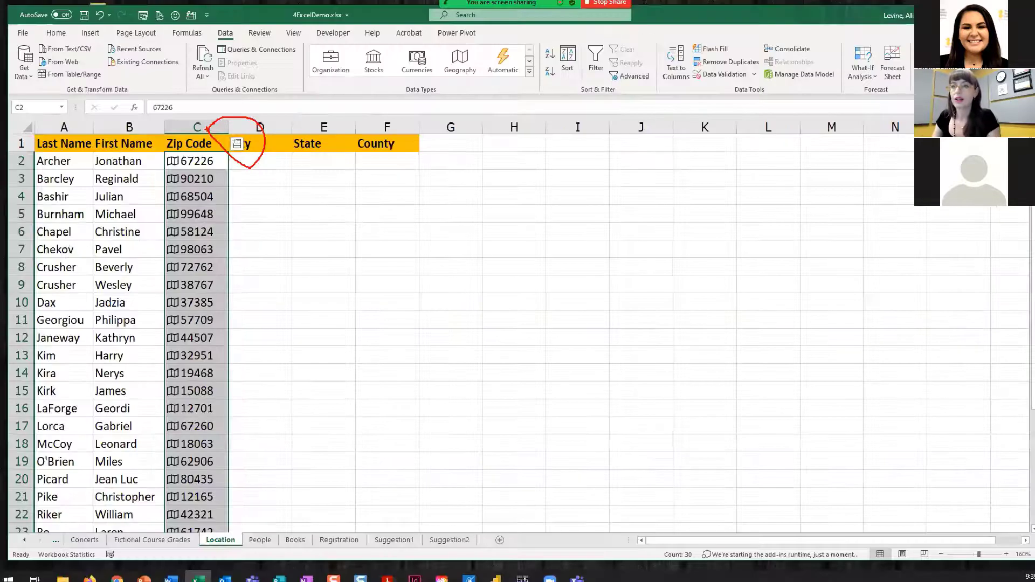
pyautogui.click(237, 145)
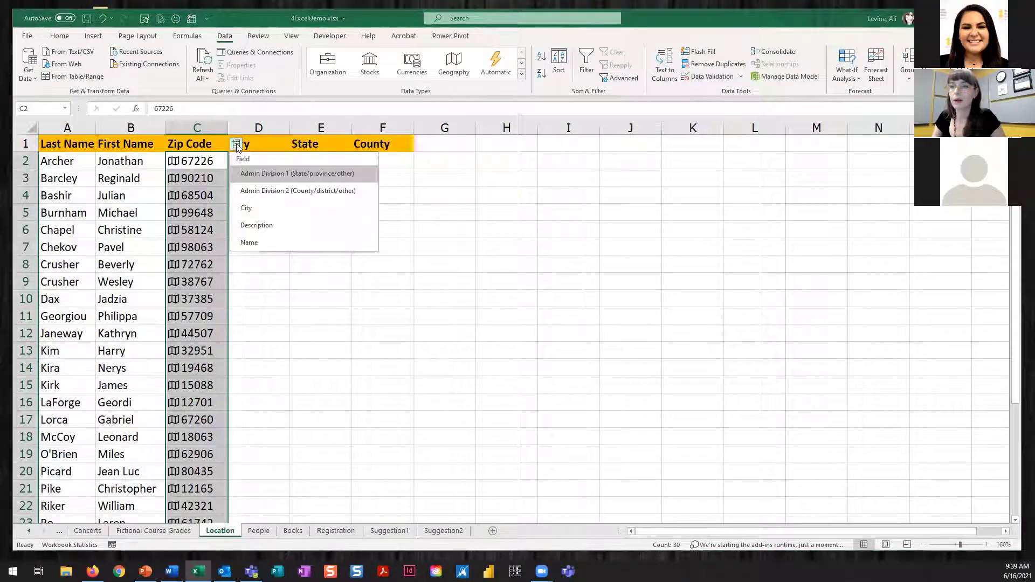
pyautogui.click(252, 209)
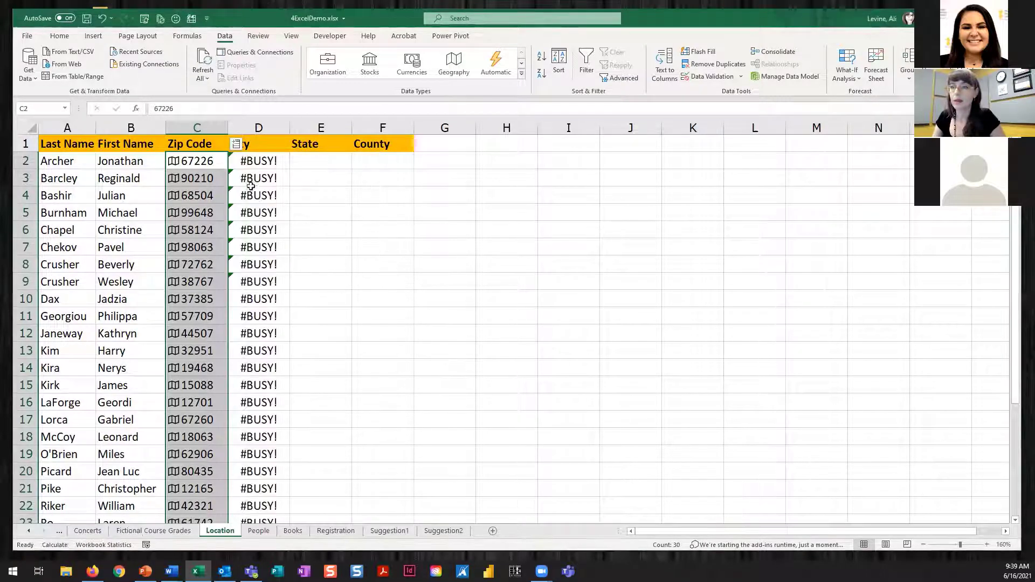
# Step: Extract the Admin Division 1 (State/province/other) and Admin Division 2 (County/district/other) fields for the zip codes into the State and County columns
pyautogui.click(237, 145)
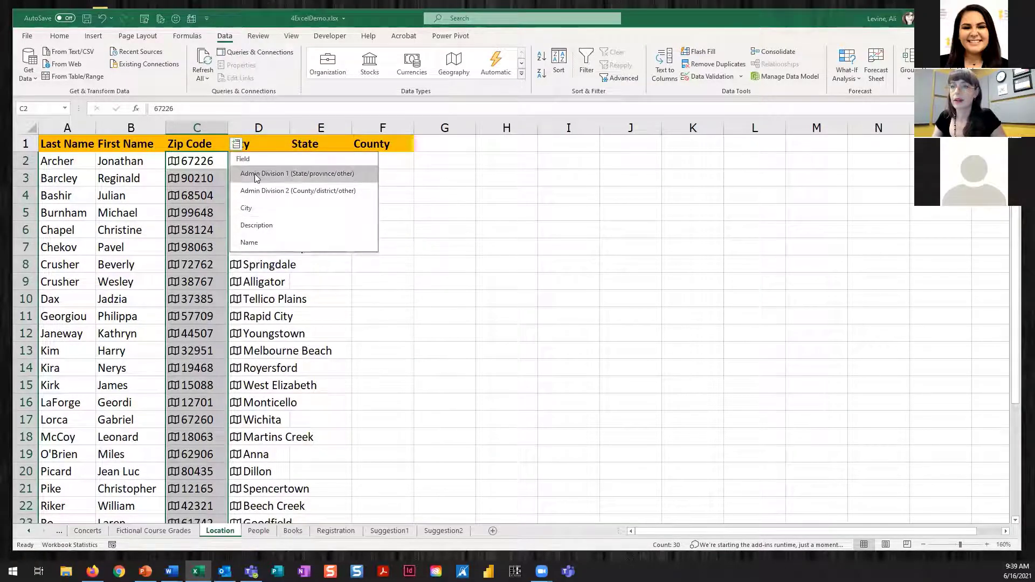
pyautogui.click(254, 174)
pyautogui.click(237, 144)
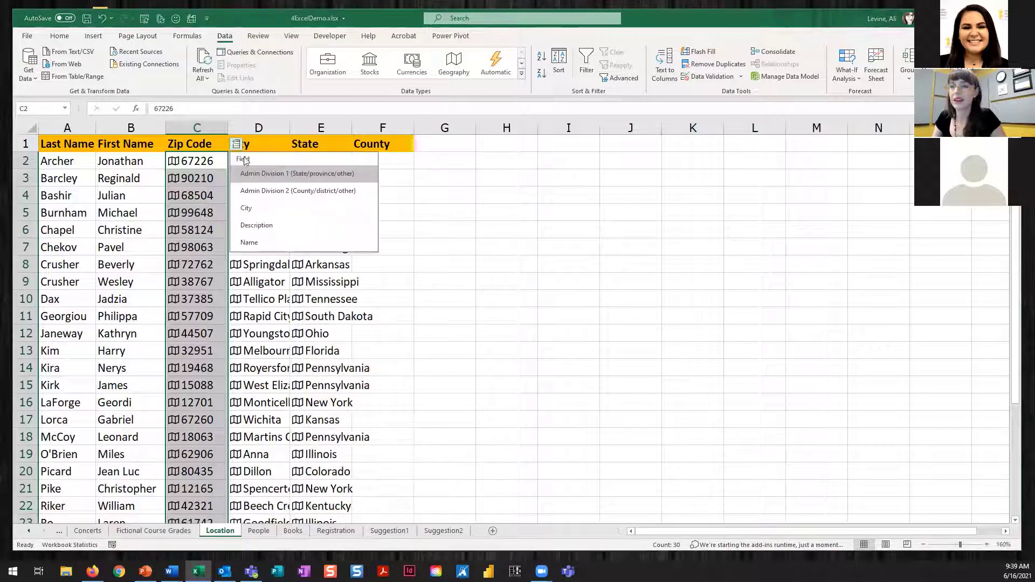
pyautogui.click(259, 186)
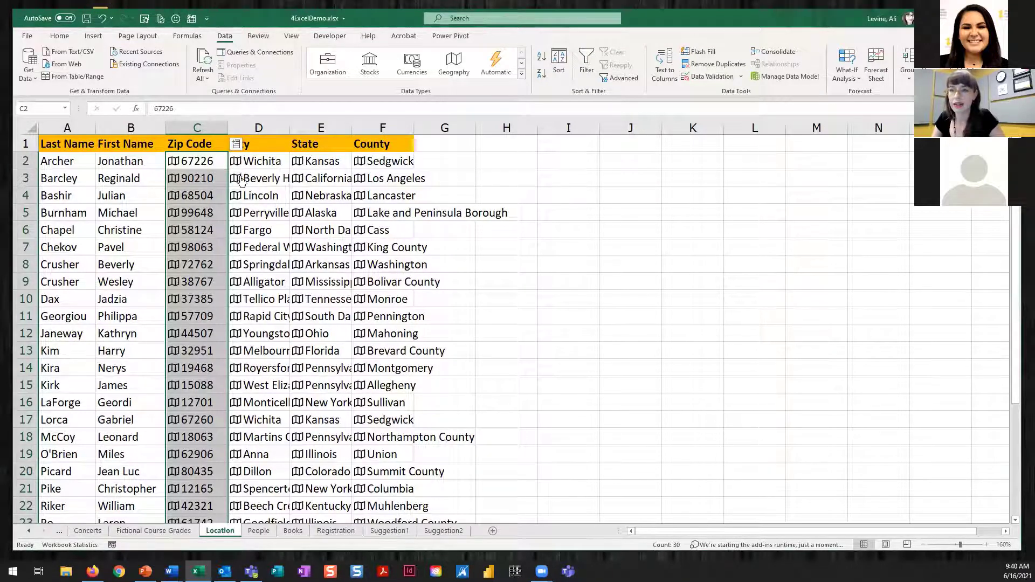
# Step: Extract the Longitude and Time zone(s) fields for all the cities in the City column, from D2 down, into columns G and H
pyautogui.click(256, 163)
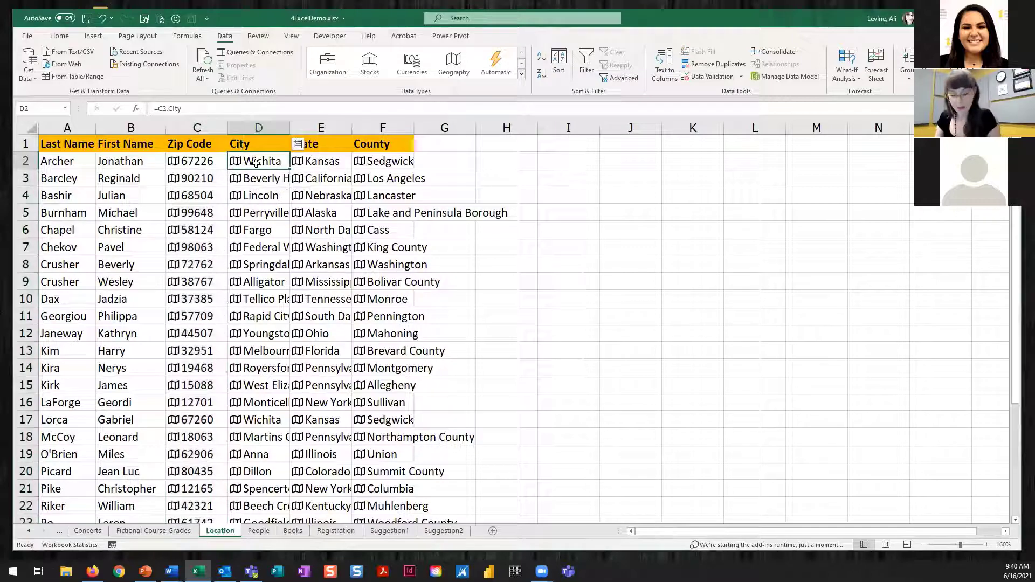
pyautogui.hotkey('ctrl', 'shift', 'Down')
pyautogui.scroll(3, 256, 163)
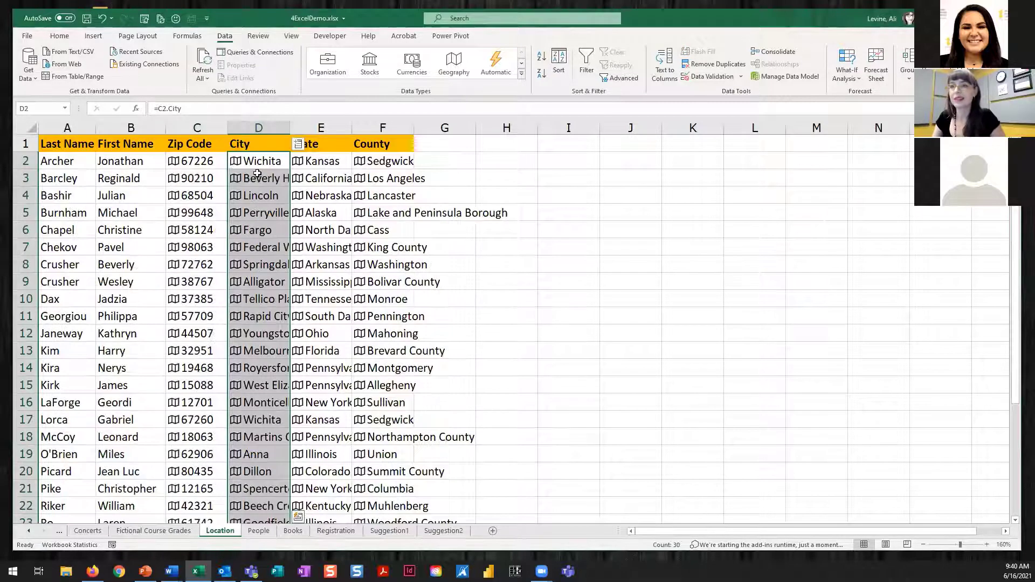
pyautogui.click(300, 145)
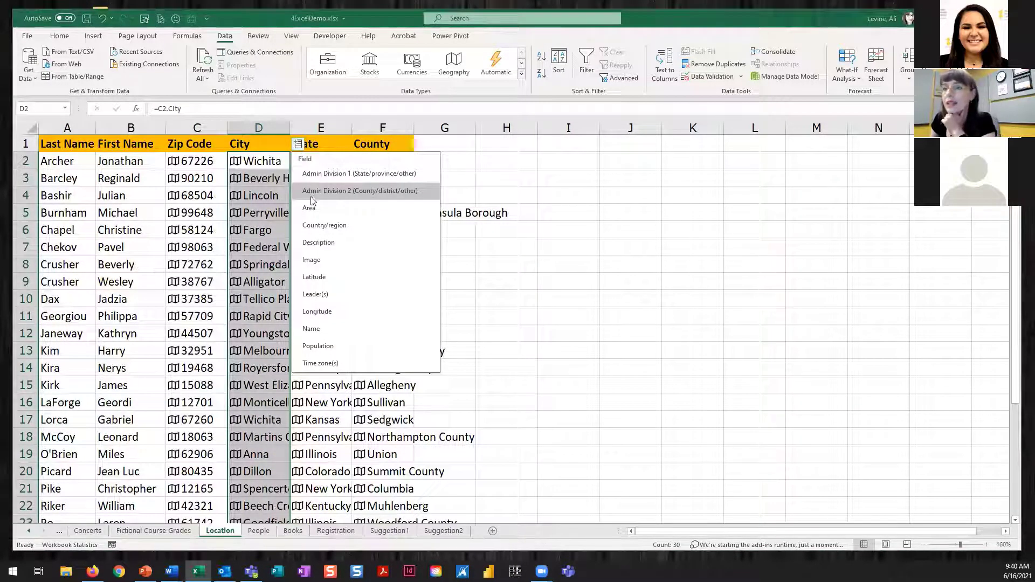
pyautogui.click(324, 312)
pyautogui.click(298, 148)
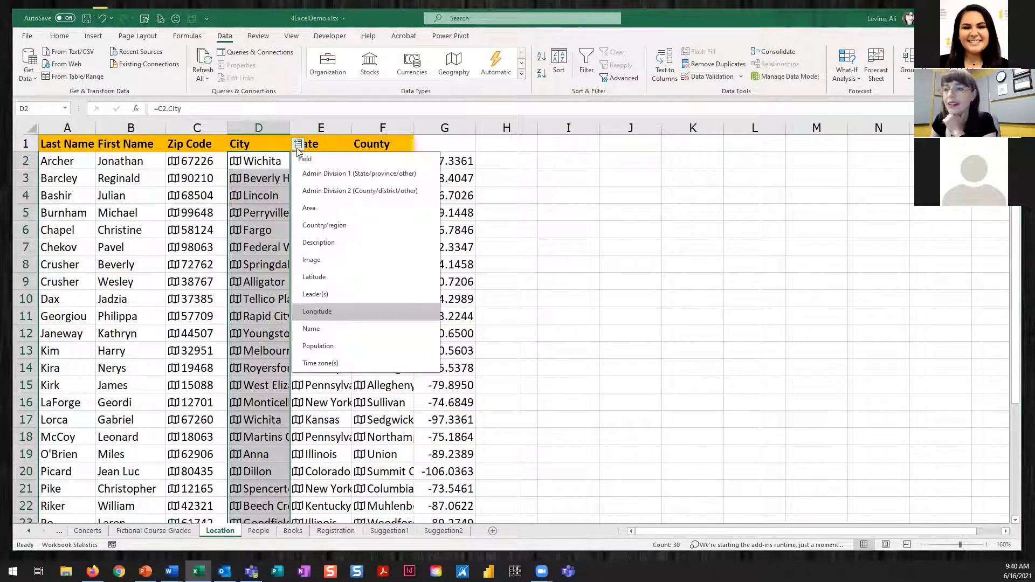
pyautogui.click(328, 363)
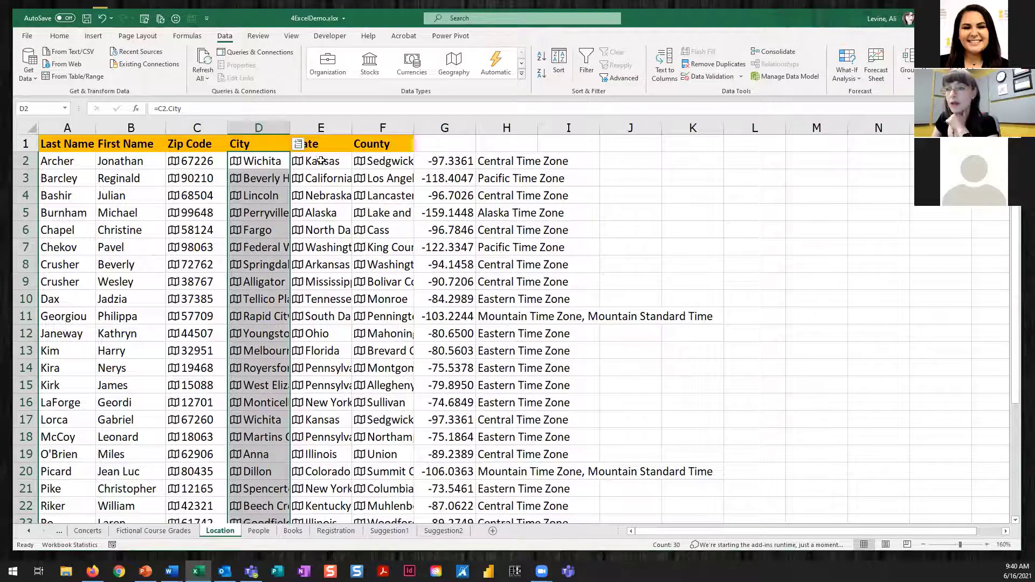
pyautogui.click(432, 161)
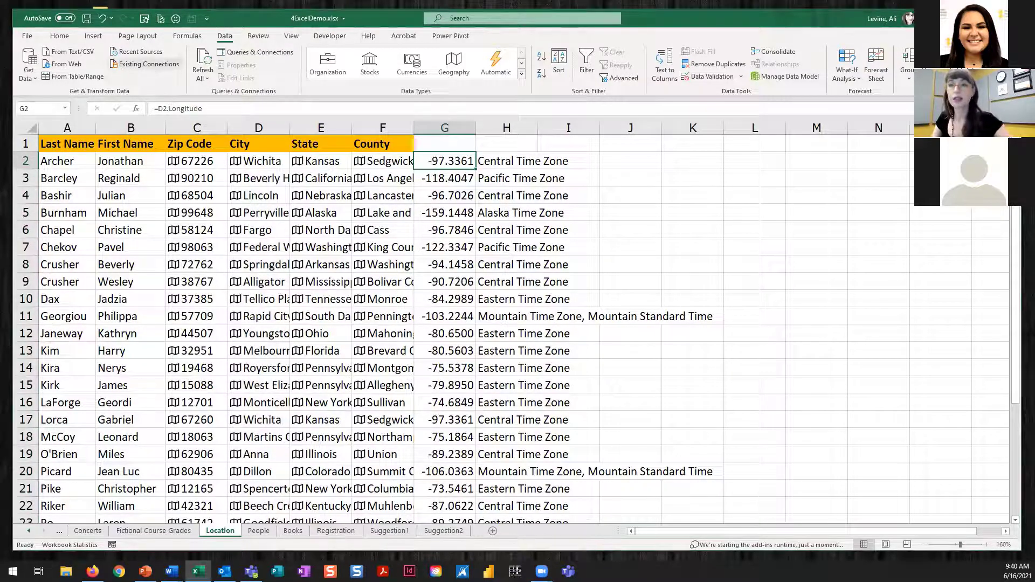
pyautogui.hotkey('ctrl', '1')
pyautogui.click(138, 81)
pyautogui.moveTo(123, 106); pyautogui.dragTo(298, 161)
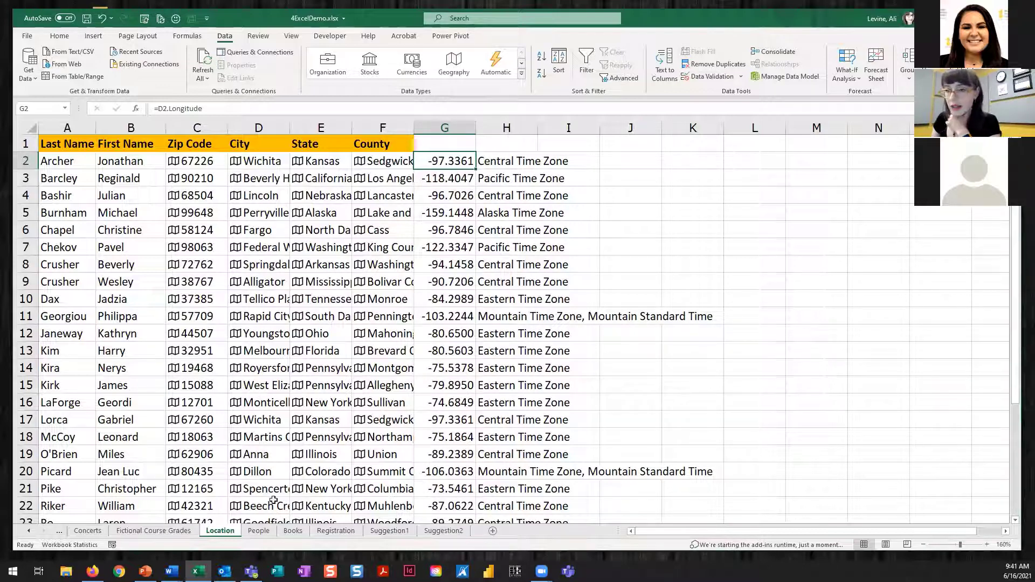
# Step: On the People sheet, convert A2:A7 to the People data type, matching Abraham Lincoln (a person) and the first Winston Churchill (politician)
pyautogui.click(266, 533)
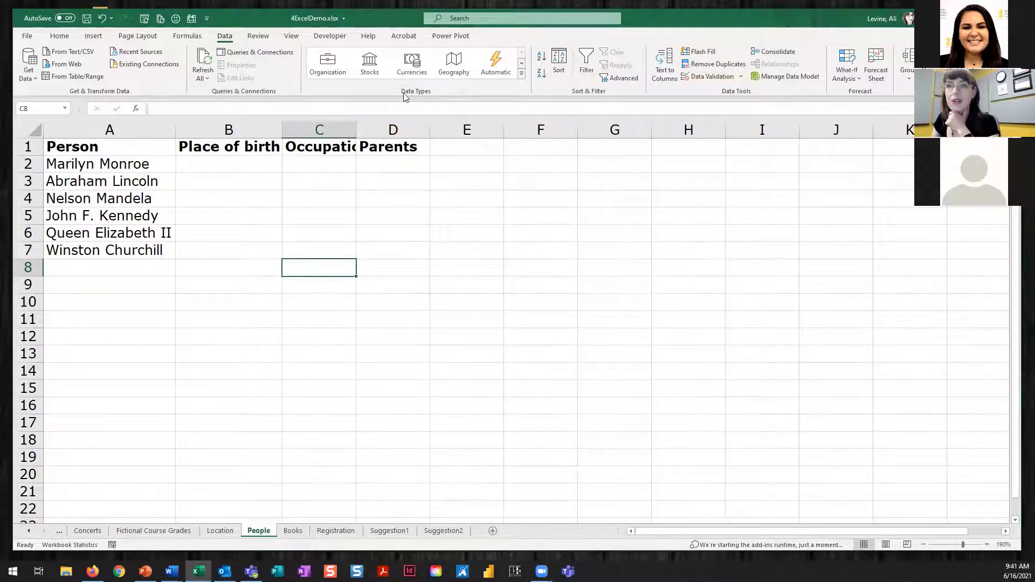
pyautogui.click(521, 76)
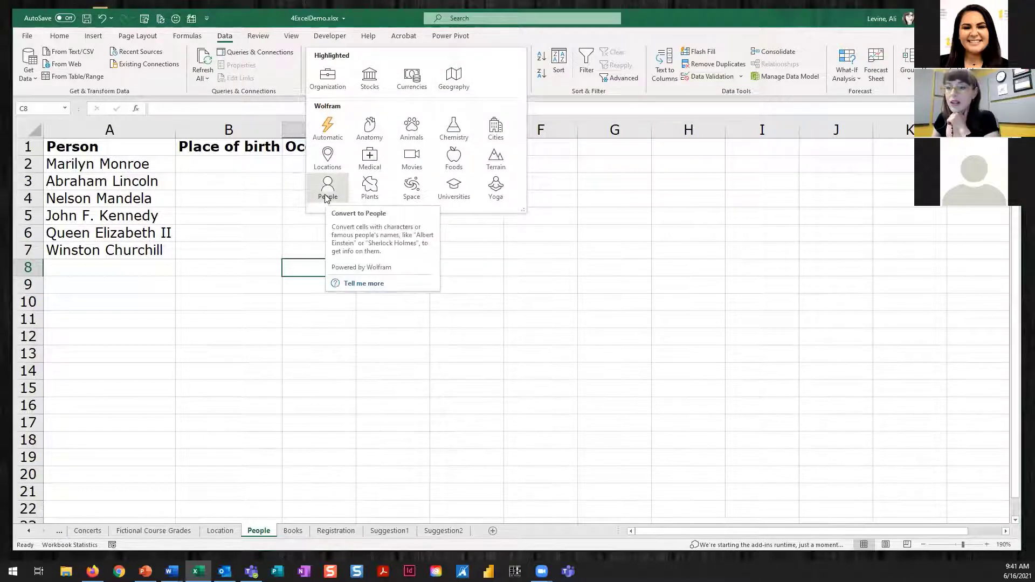
pyautogui.click(163, 165)
pyautogui.moveTo(162, 165); pyautogui.dragTo(164, 250)
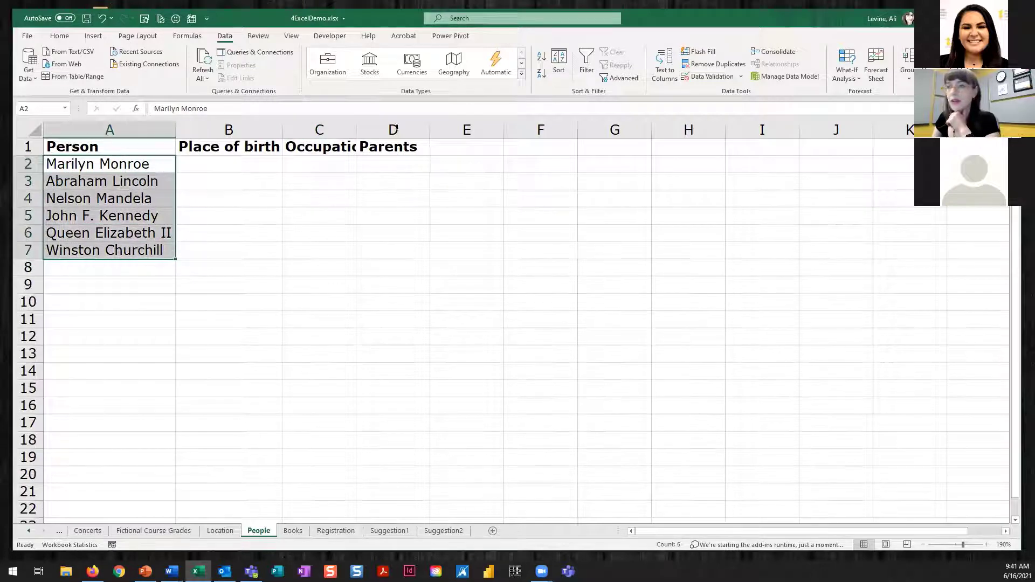
pyautogui.click(521, 73)
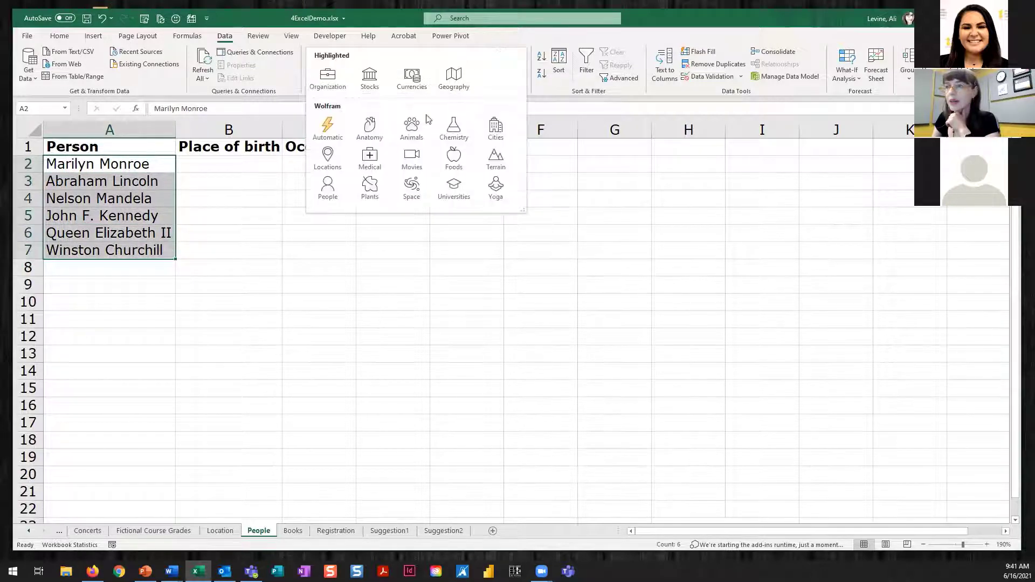
pyautogui.click(328, 189)
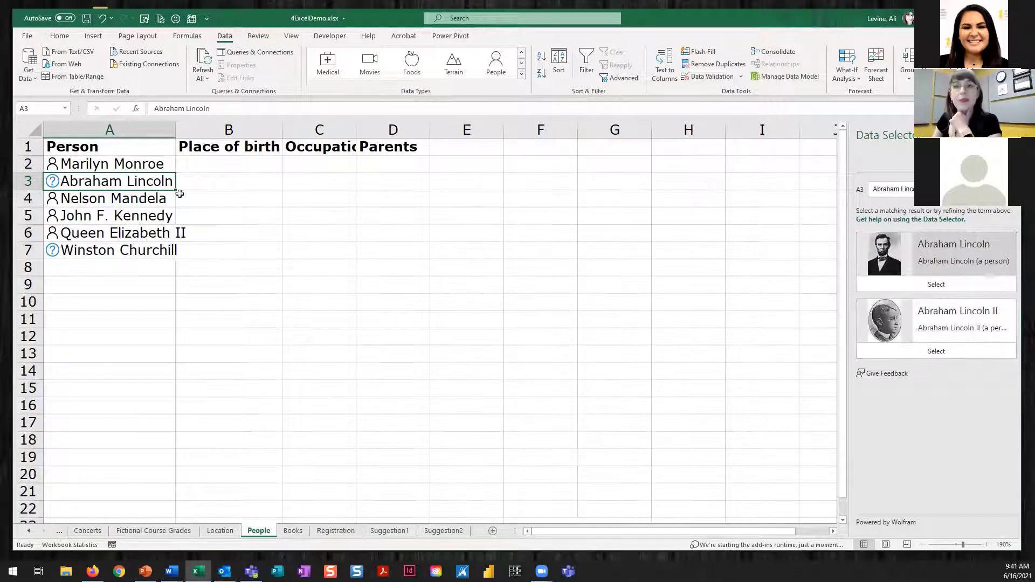
pyautogui.click(955, 286)
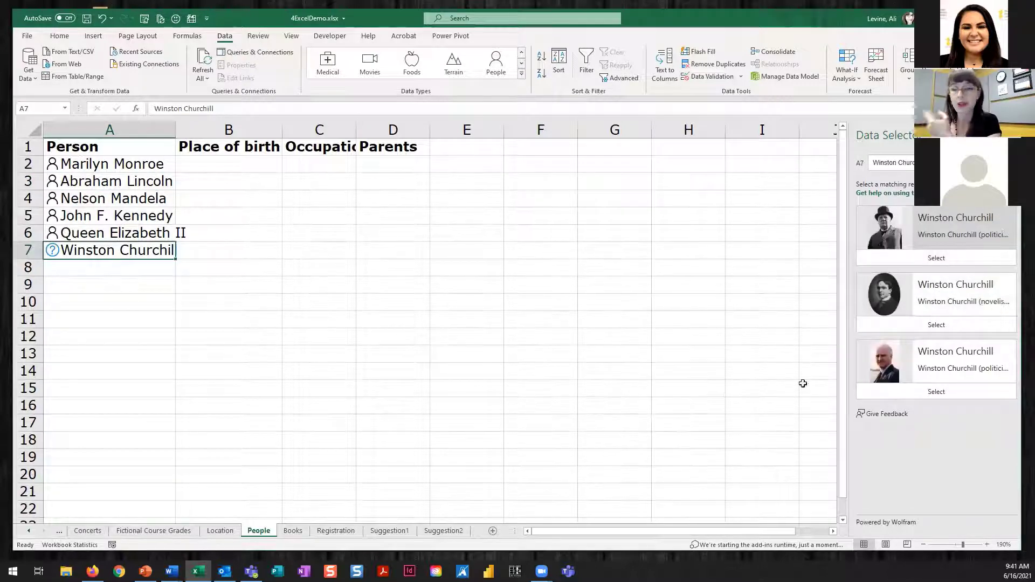
pyautogui.click(943, 260)
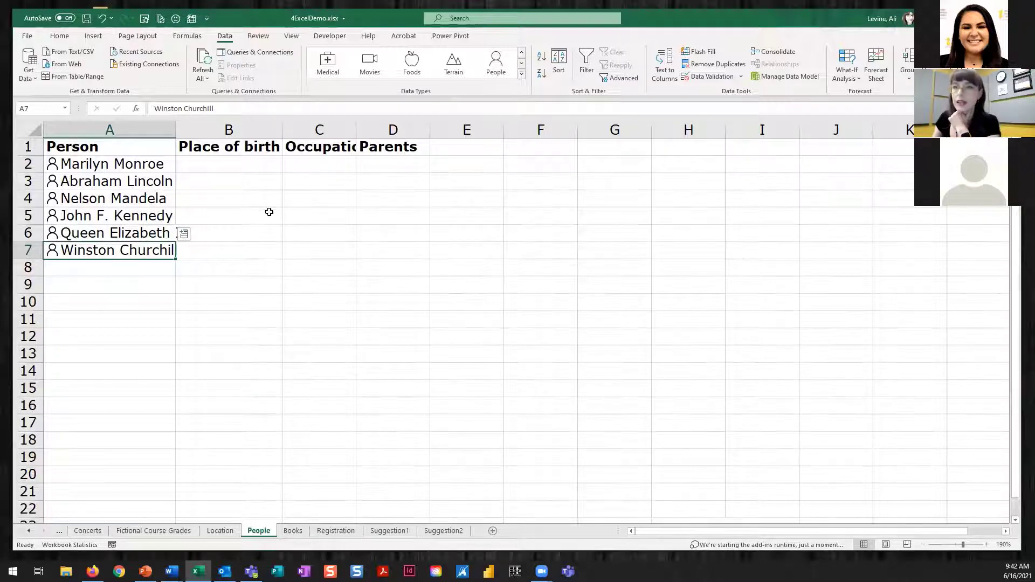
# Step: Examine the Wolfram data card of Marilyn Monroe in A2
pyautogui.click(53, 164)
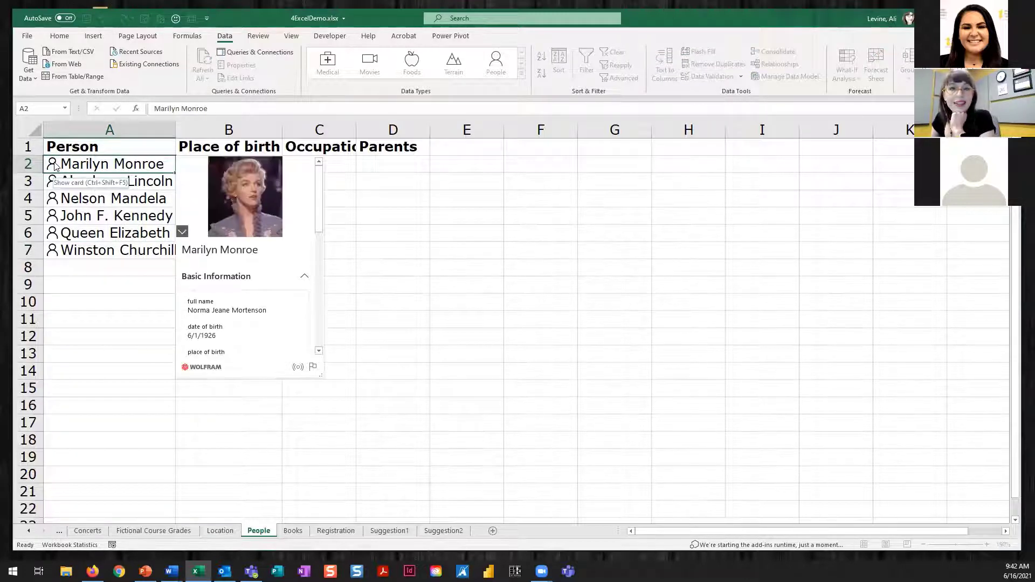
pyautogui.click(126, 164)
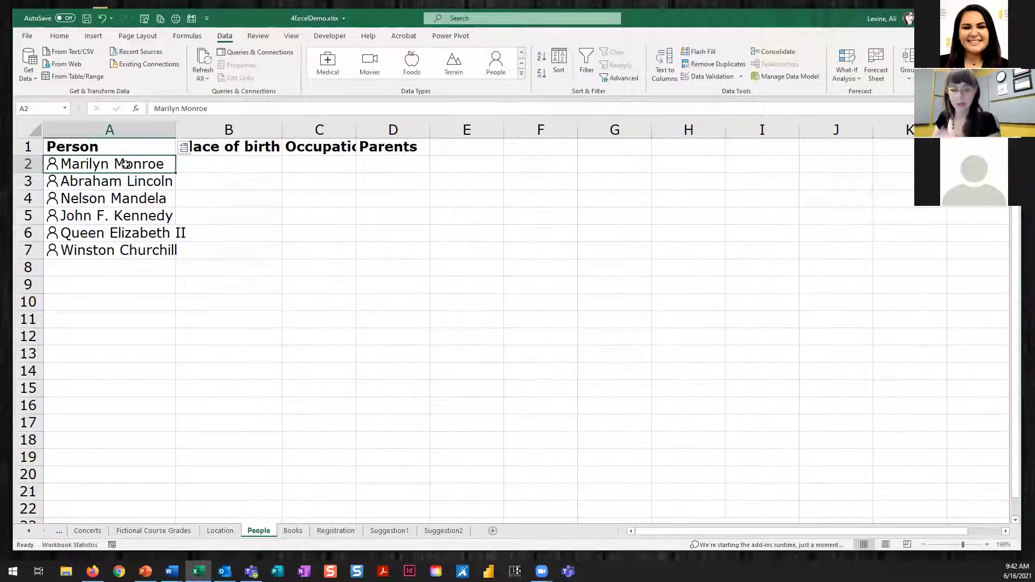
# Step: Extract the place of birth, occupation and parents fields for the people in A2:A7 into their matching columns B, C and D
pyautogui.moveTo(125, 164); pyautogui.dragTo(125, 250)
pyautogui.click(183, 147)
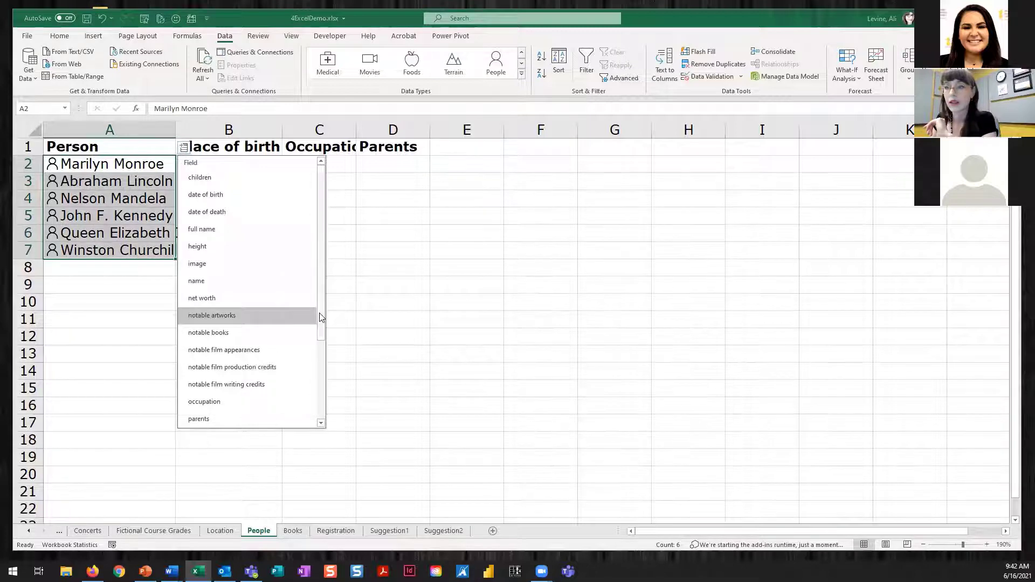
pyautogui.scroll(-2, 320, 318)
pyautogui.click(259, 395)
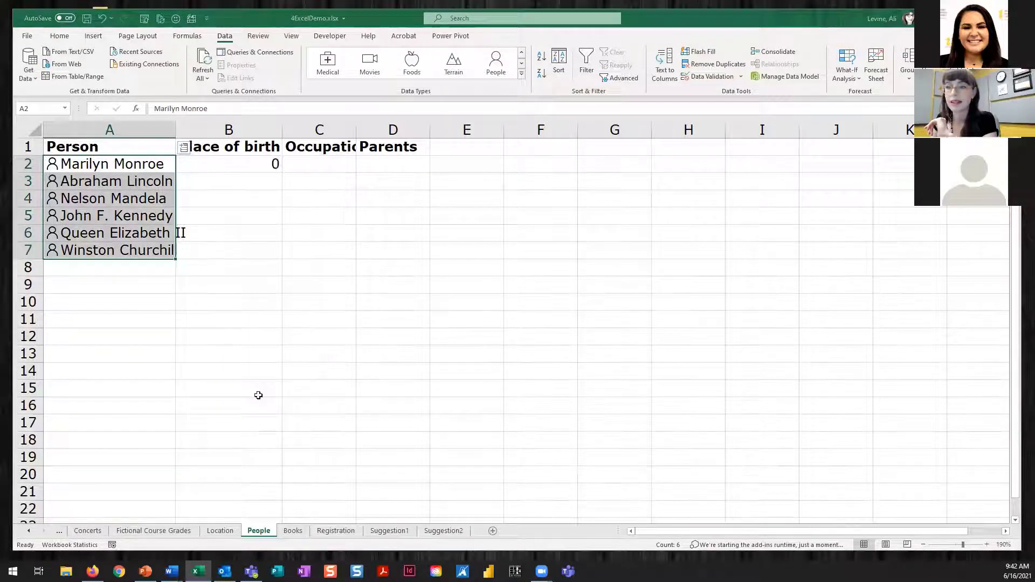
pyautogui.click(183, 147)
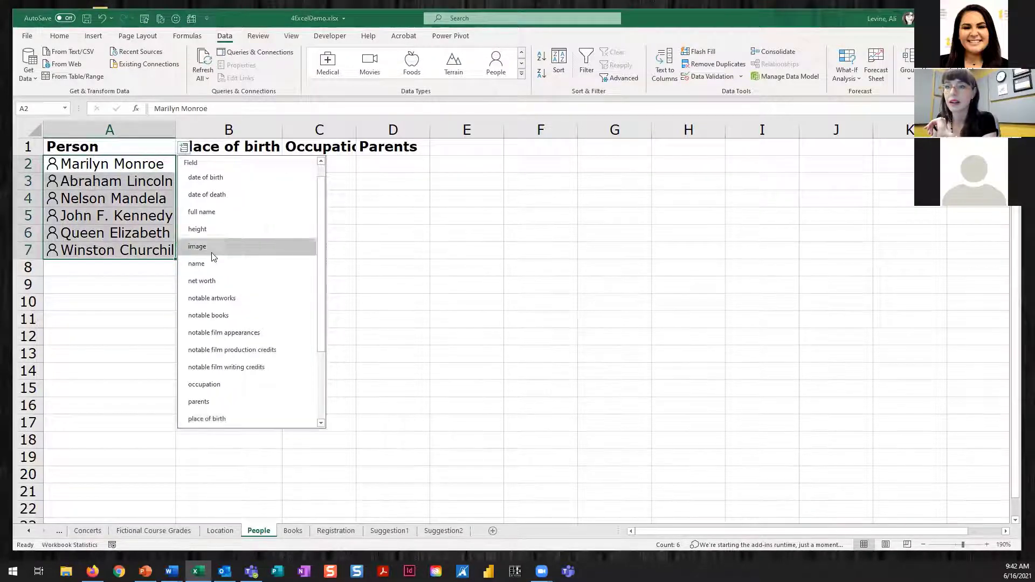
pyautogui.click(208, 384)
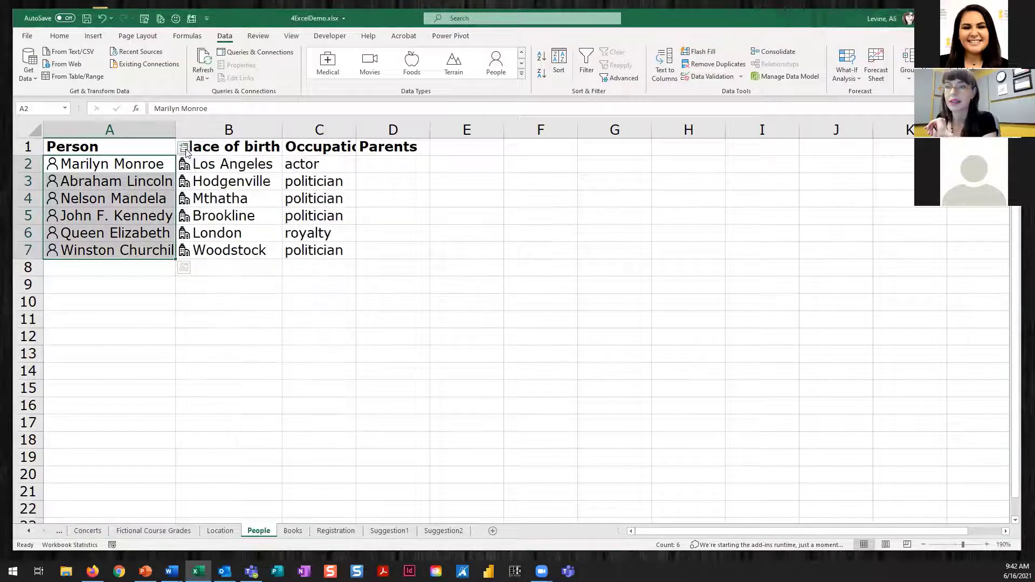
pyautogui.click(184, 149)
pyautogui.click(218, 418)
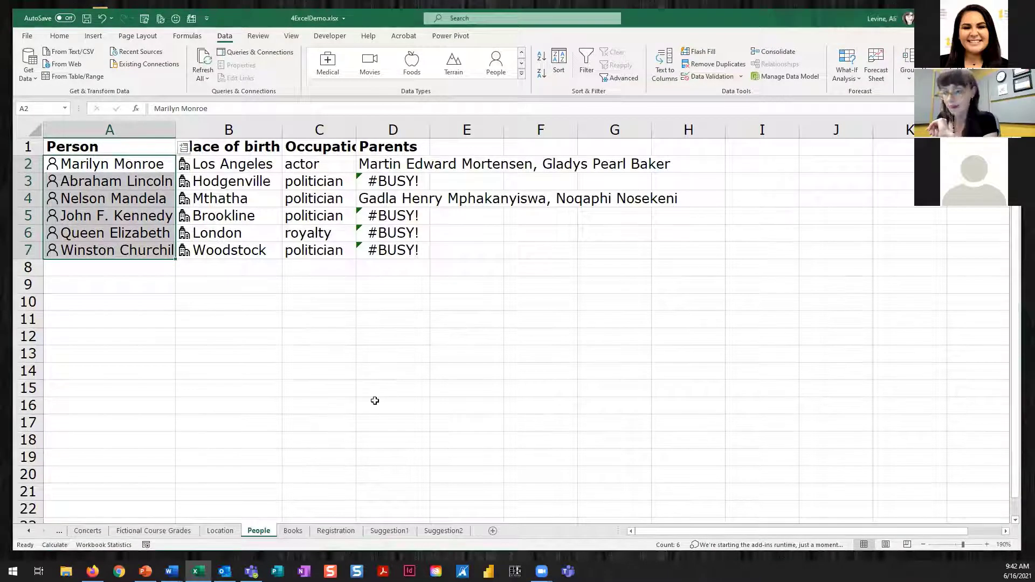
pyautogui.click(330, 234)
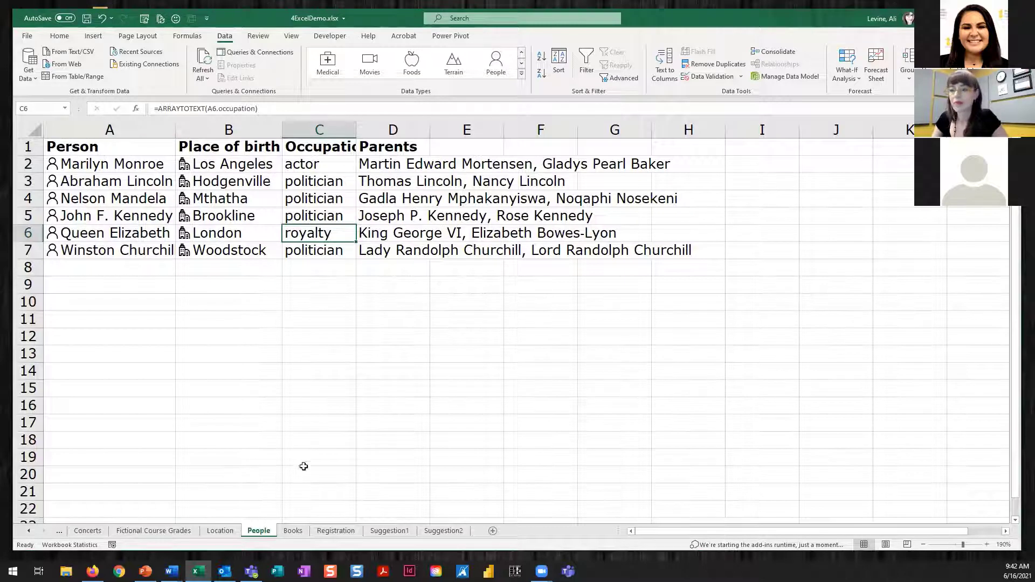
# Step: On the Books sheet, convert the book titles in A2:A15 to linked data using the Automatic data type
pyautogui.click(293, 530)
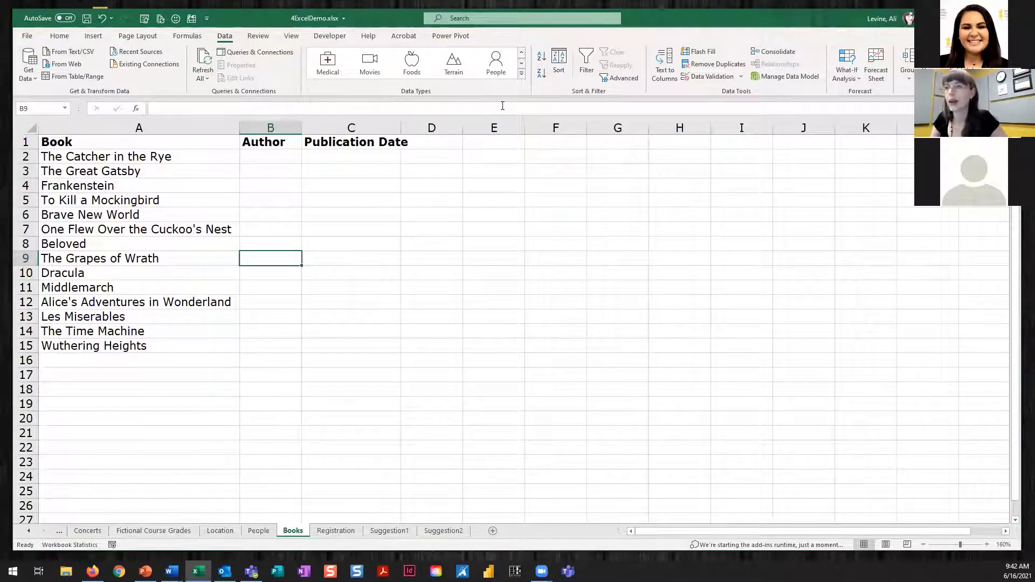
pyautogui.click(521, 74)
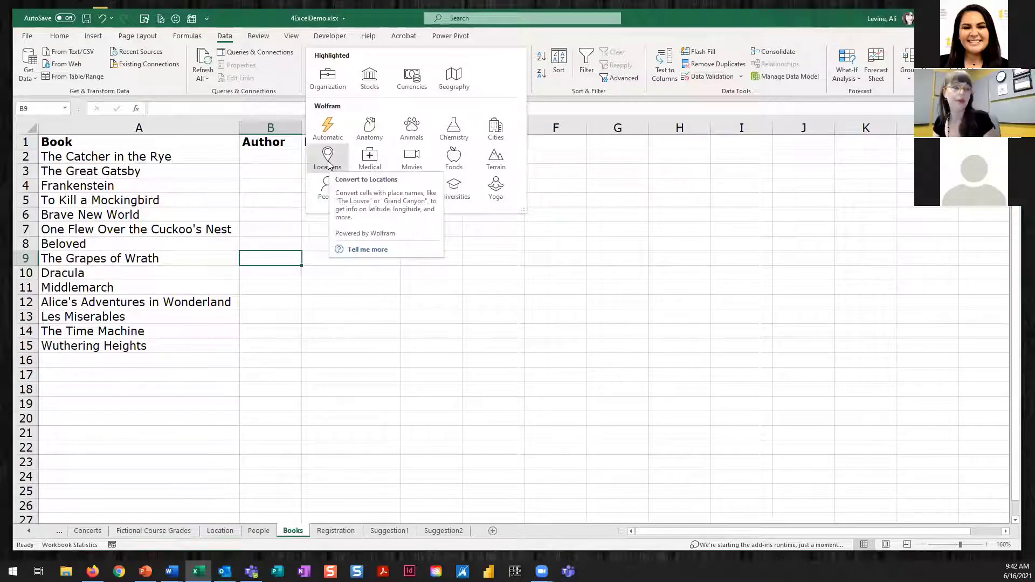
pyautogui.click(204, 157)
pyautogui.hotkey('ctrl', 'shift', 'Down')
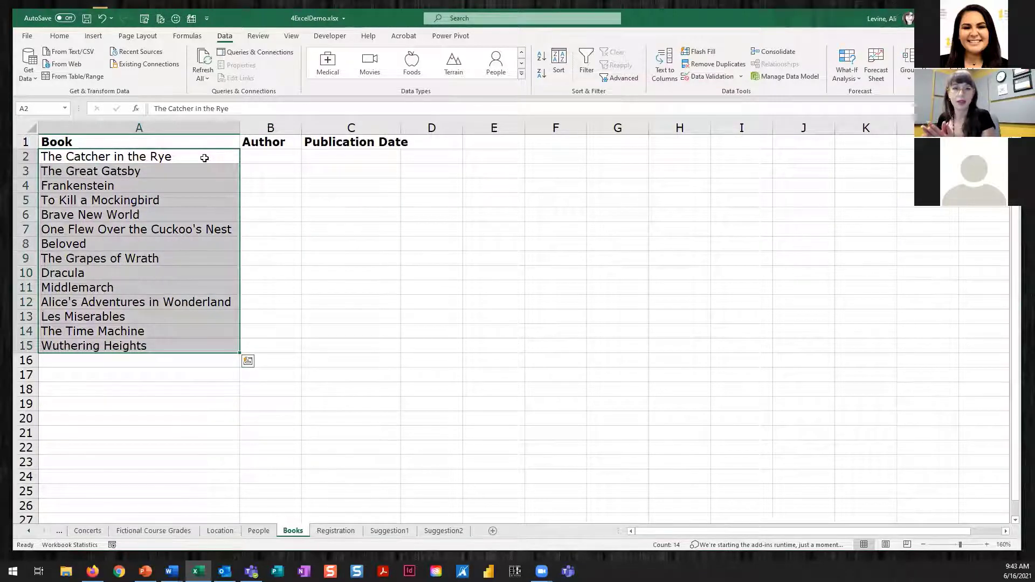
pyautogui.click(521, 76)
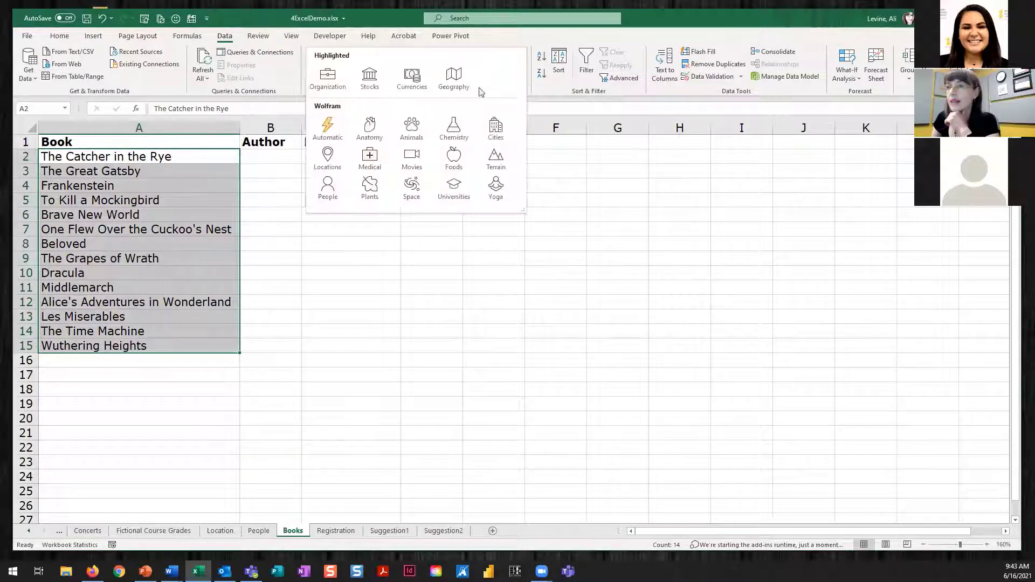
pyautogui.click(328, 125)
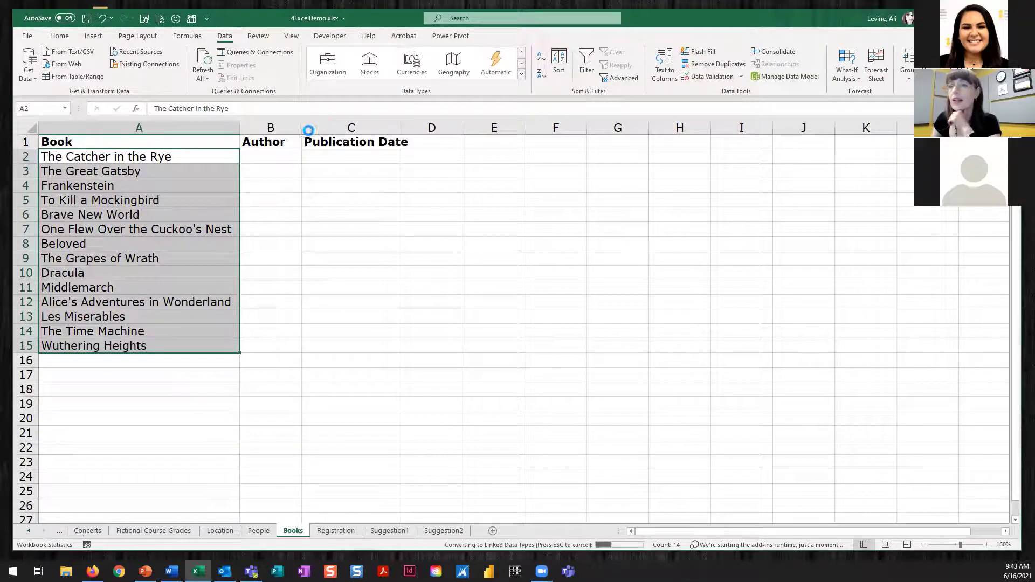
# Step: Examine the Wolfram data card of The Catcher in the Rye in A2
pyautogui.click(521, 78)
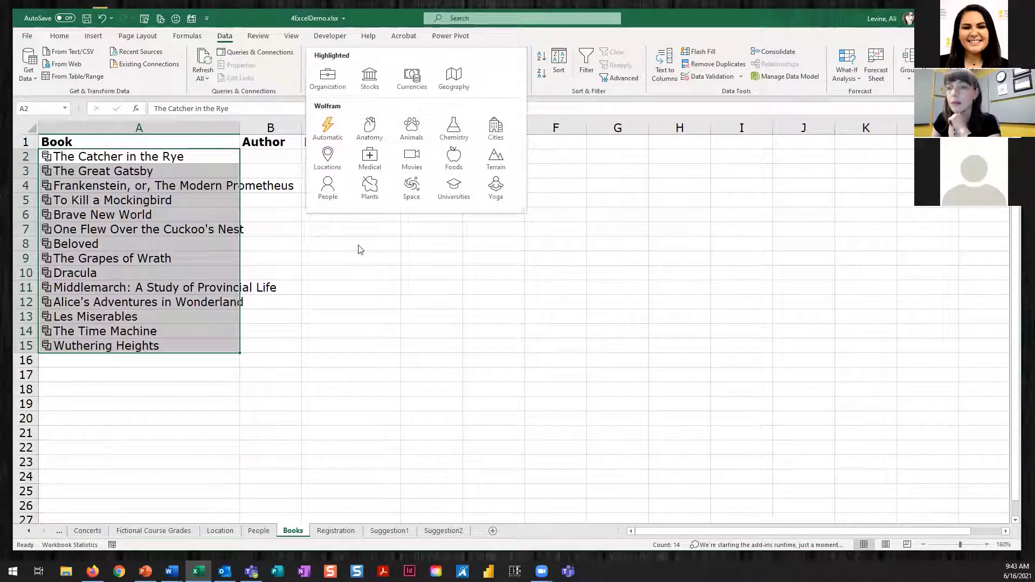
pyautogui.click(47, 160)
pyautogui.click(47, 160)
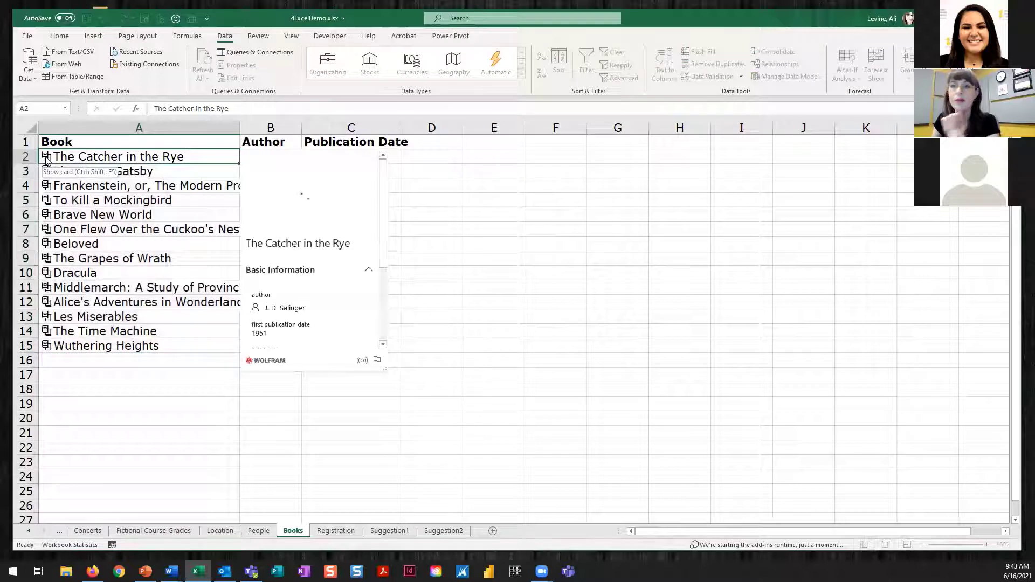
# Step: Extract the author and first publication date fields for the books in A2:A15 into the Author and Publication Date columns
pyautogui.click(176, 157)
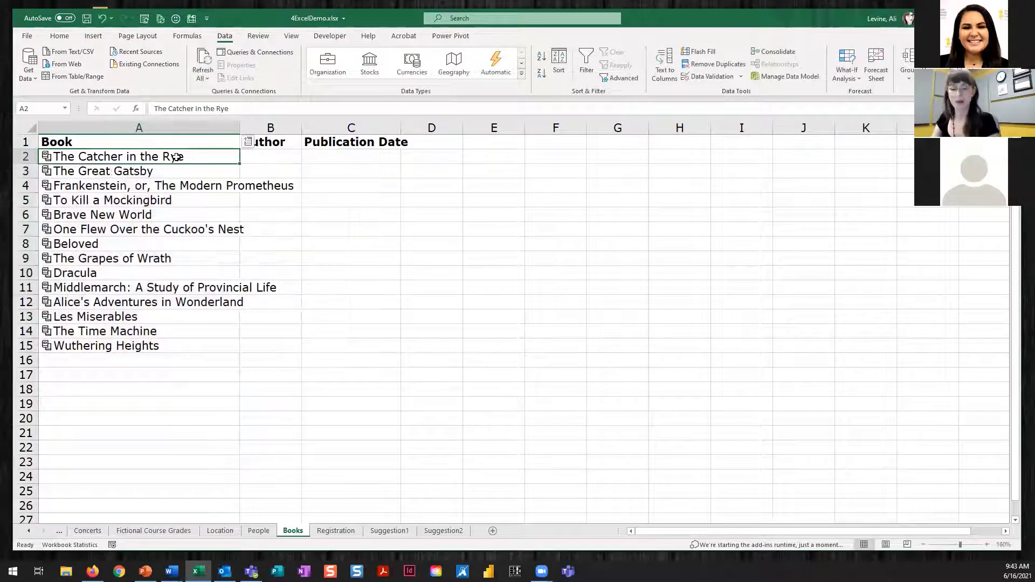
pyautogui.hotkey('ctrl', 'shift', 'Down')
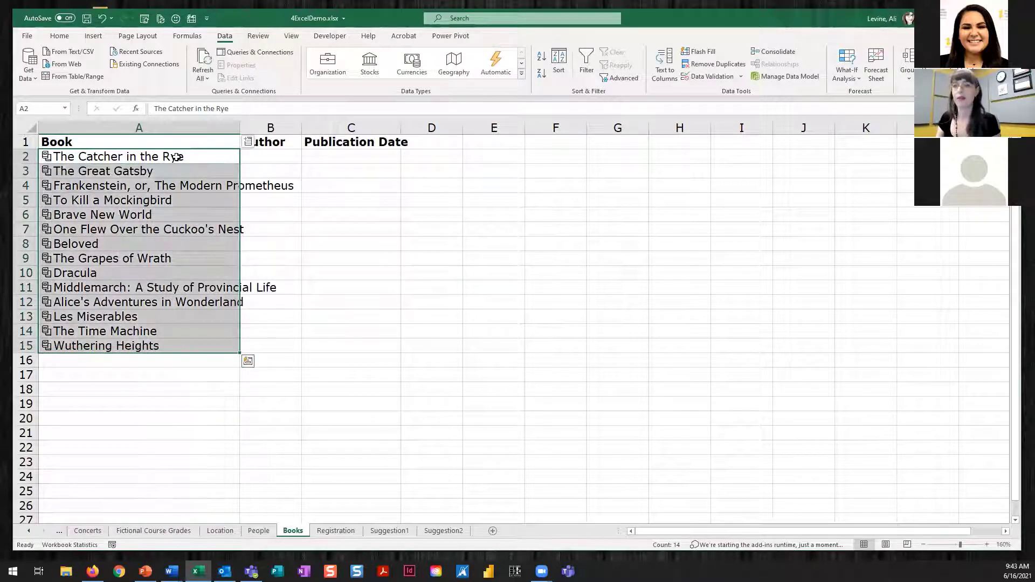
pyautogui.click(248, 142)
pyautogui.click(267, 172)
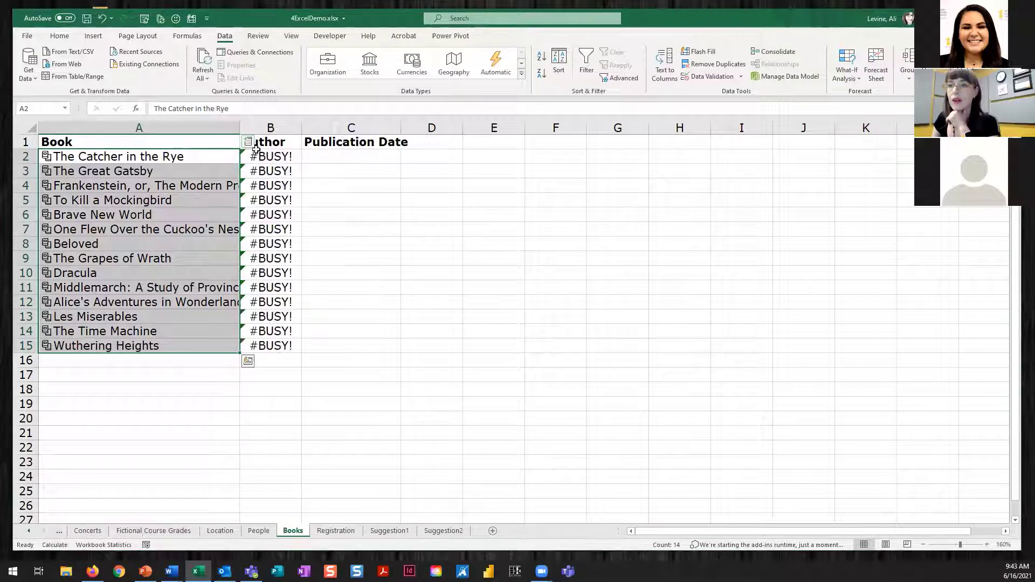
pyautogui.click(249, 142)
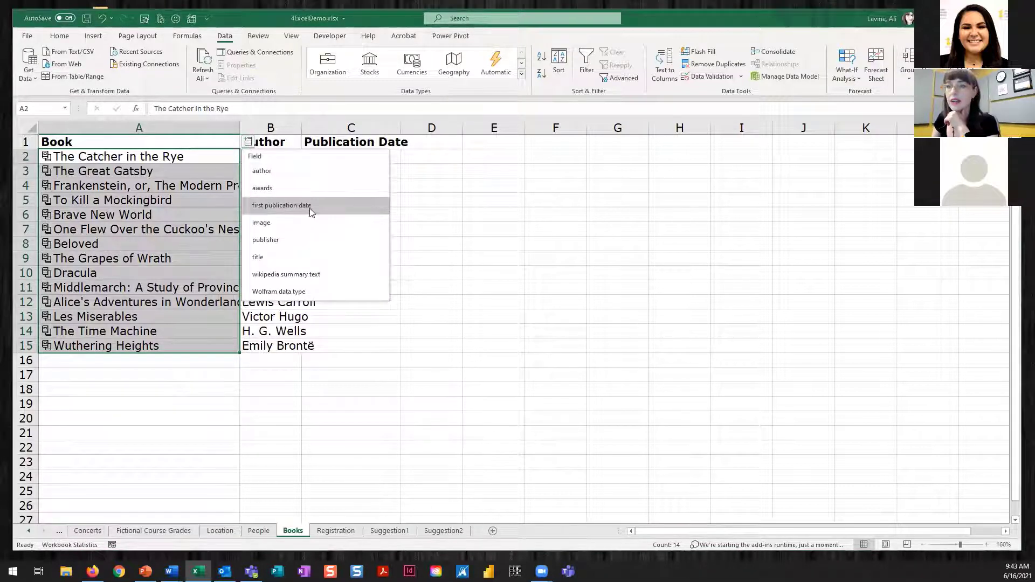
pyautogui.click(310, 208)
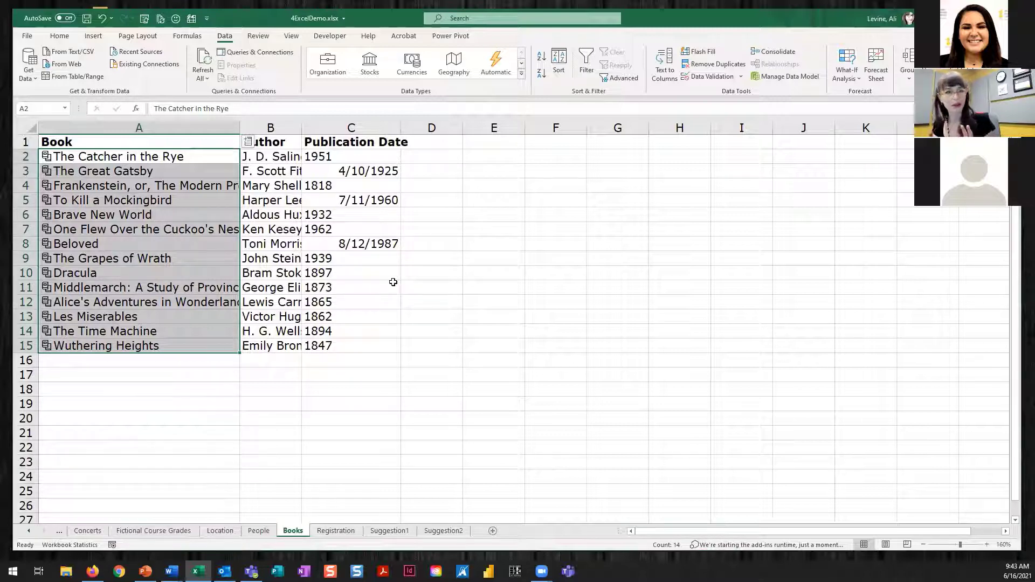
# Step: Examine the full set of available Wolfram data types, including Yoga
pyautogui.click(521, 74)
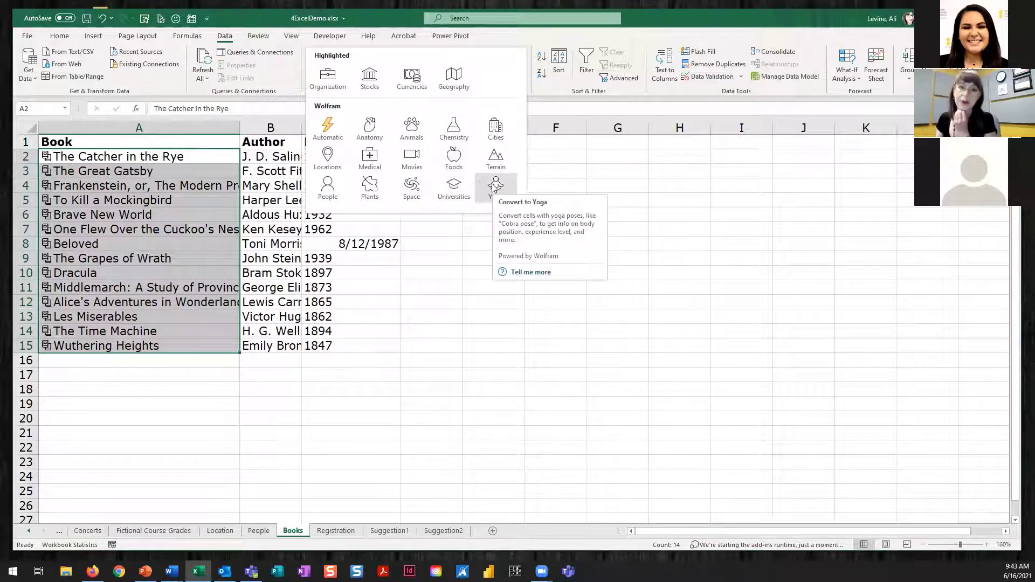
# Step: Close the data types gallery and switch to Outlook with the "Question about class" email open
pyautogui.click(419, 380)
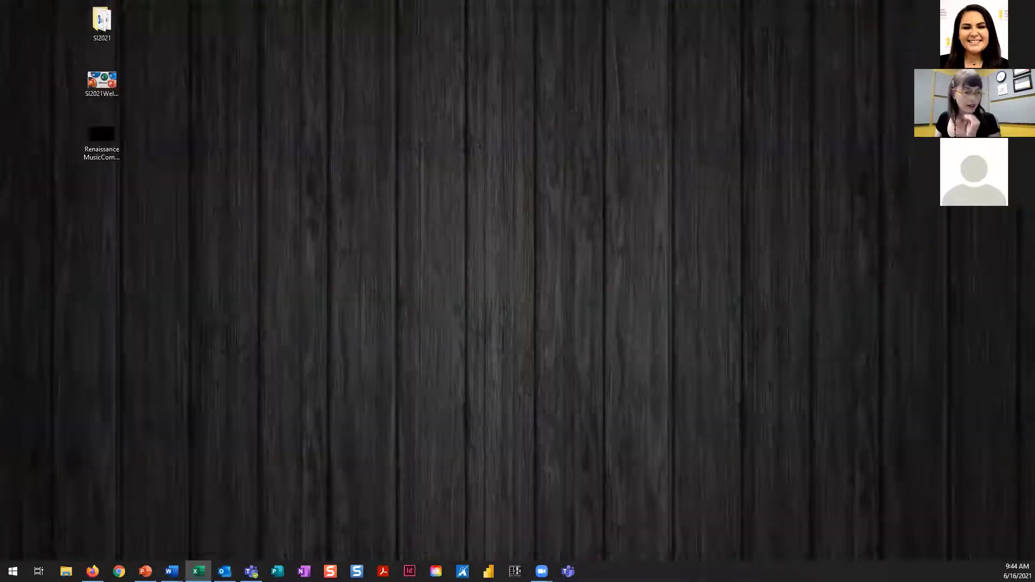
pyautogui.click(225, 571)
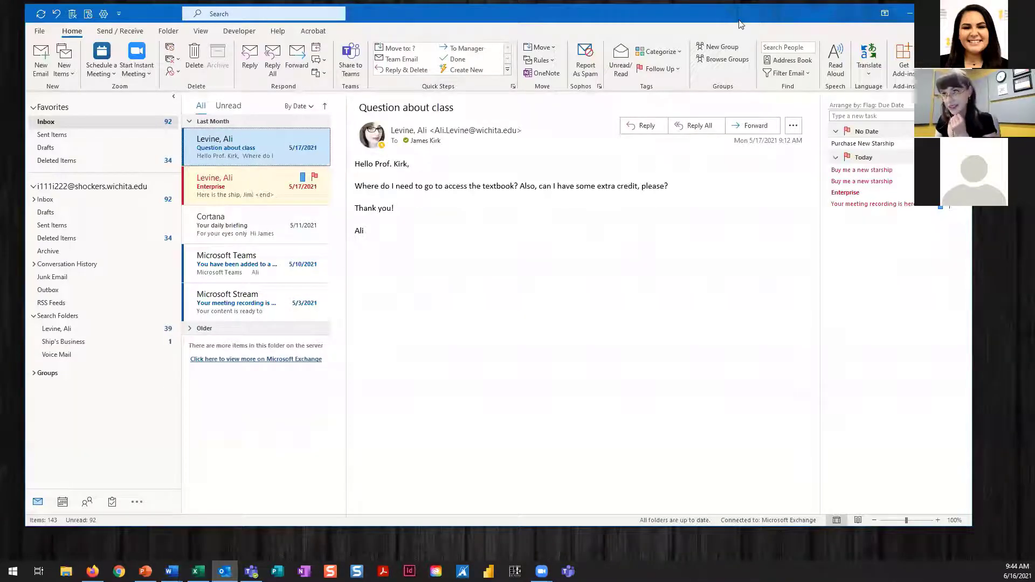
pyautogui.moveTo(739, 20); pyautogui.dragTo(761, 34)
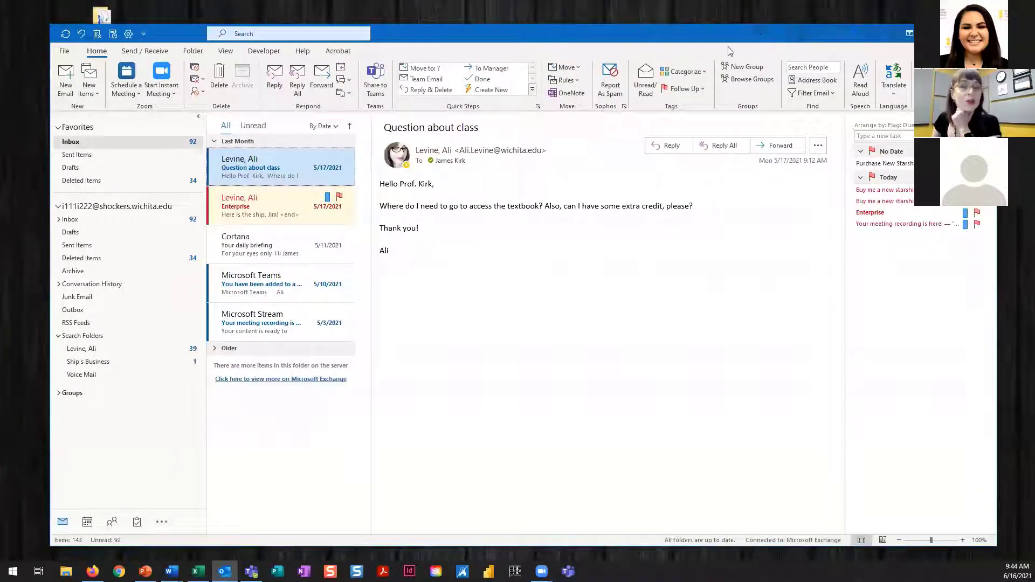
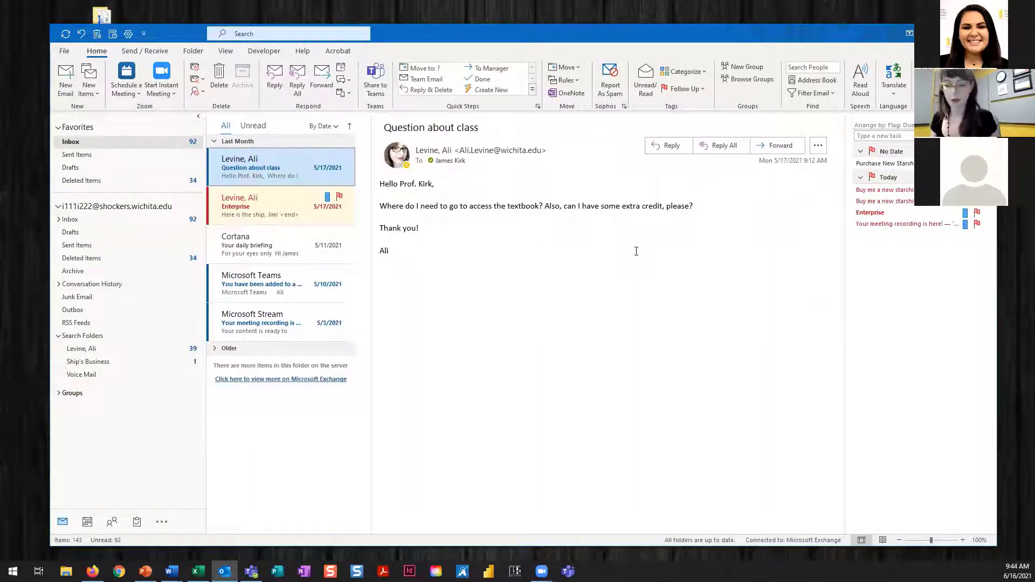
pyautogui.scroll(1, 632, 252)
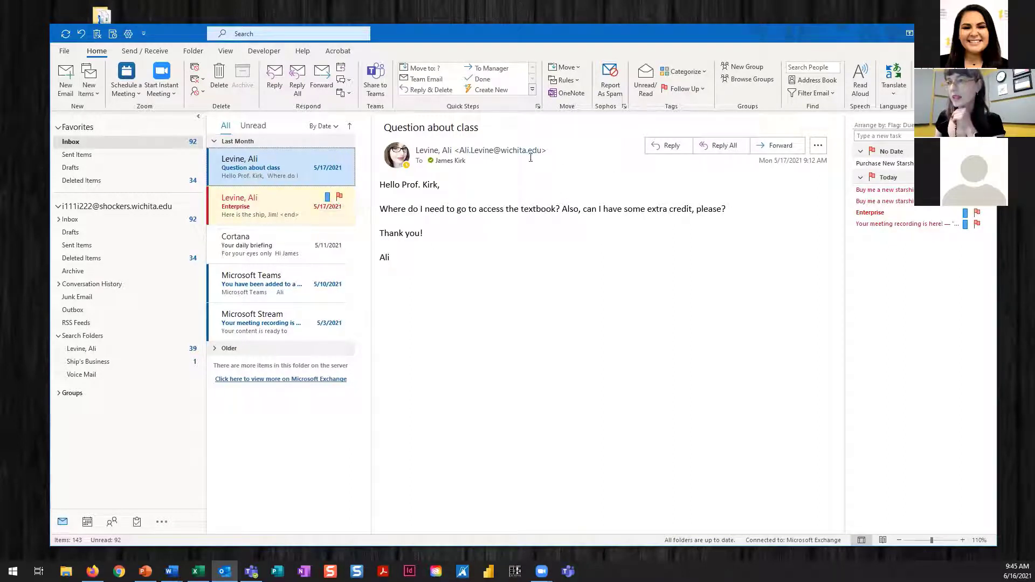
# Step: Reply to the "Question about class" email in a separate window and greet the sender by first name
pyautogui.click(674, 149)
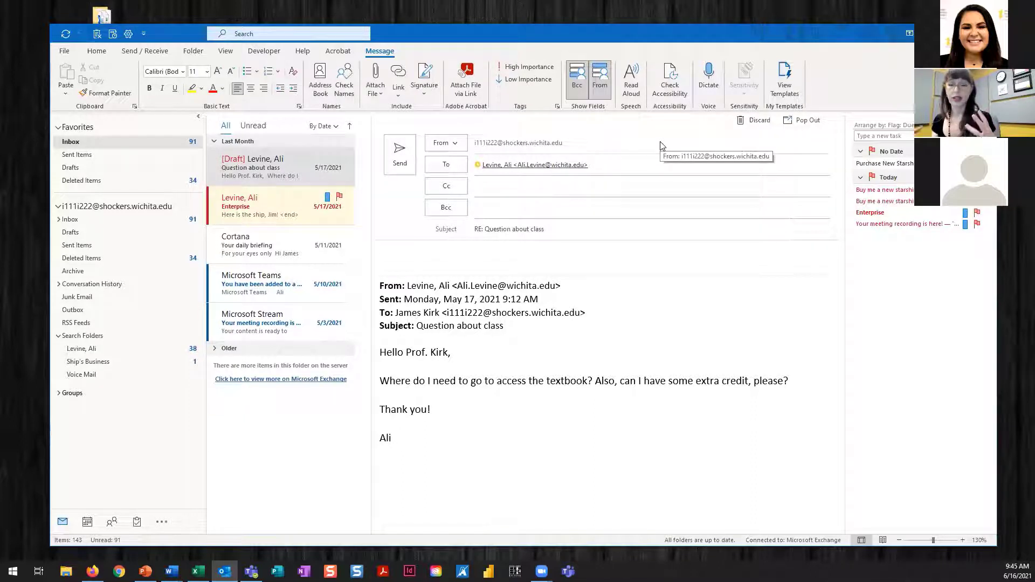
pyautogui.click(789, 121)
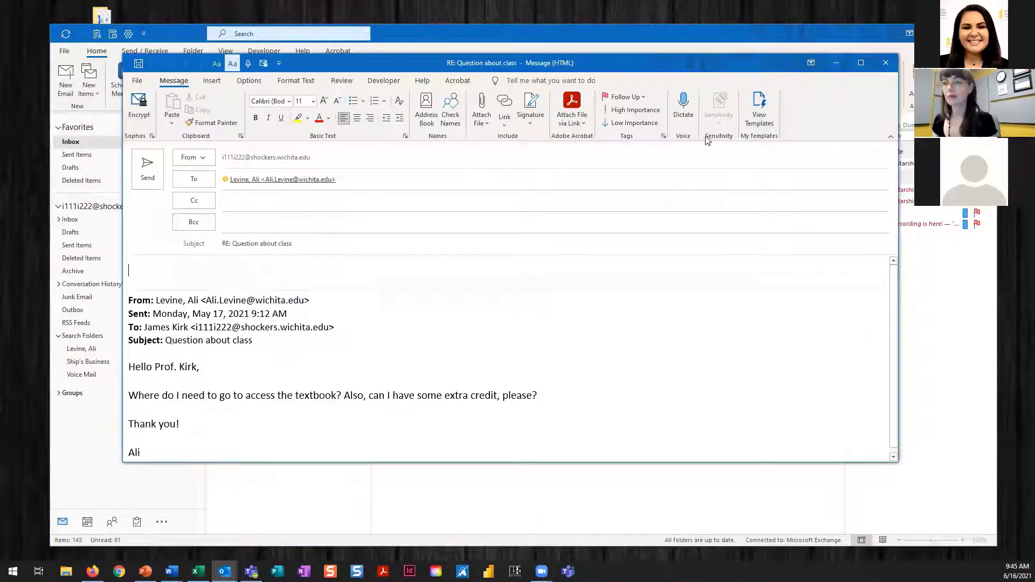
pyautogui.write('Hi Ali,')
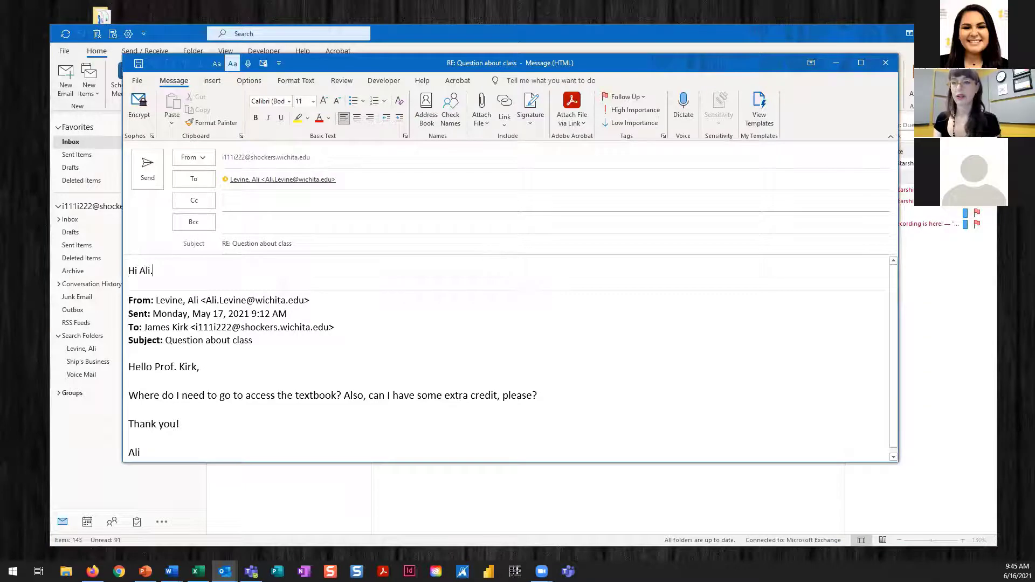
pyautogui.press('Return')
pyautogui.press('Return')
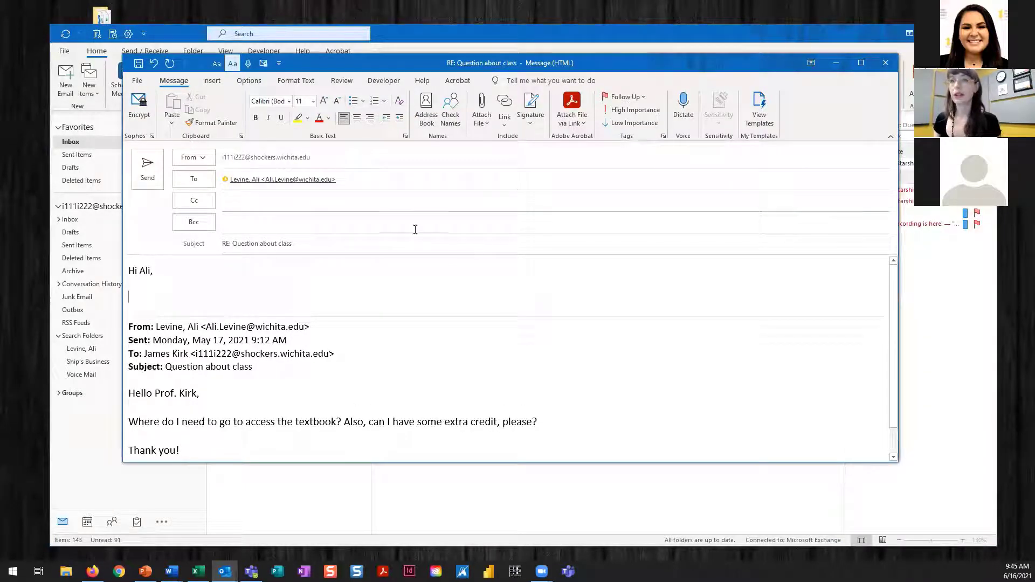
# Step: Insert the #textbook and #ExtraCredit Quick Parts below the greeting in the reply
pyautogui.click(212, 81)
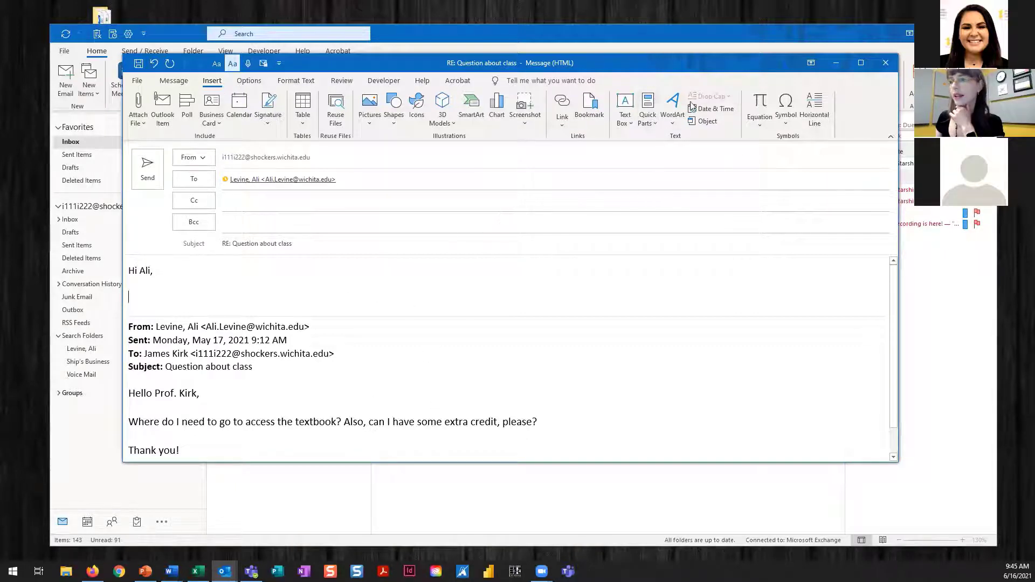
pyautogui.click(652, 120)
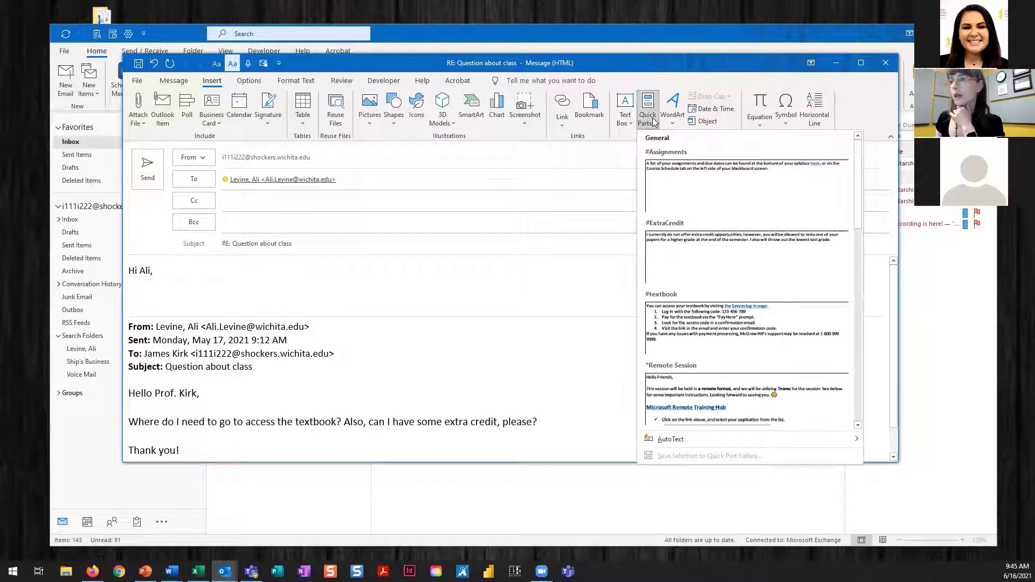
pyautogui.click(691, 307)
pyautogui.press('Return')
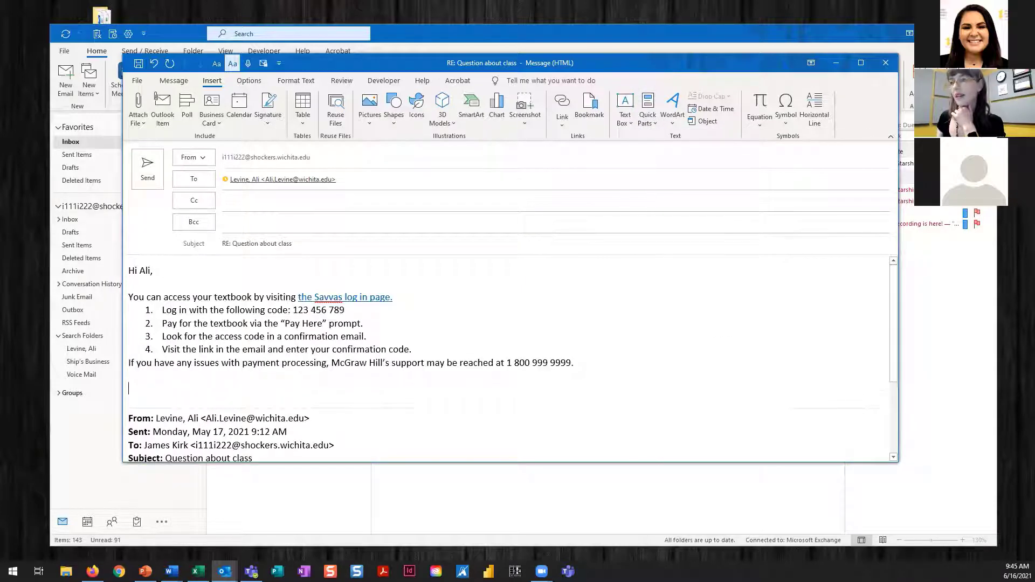
pyautogui.click(654, 129)
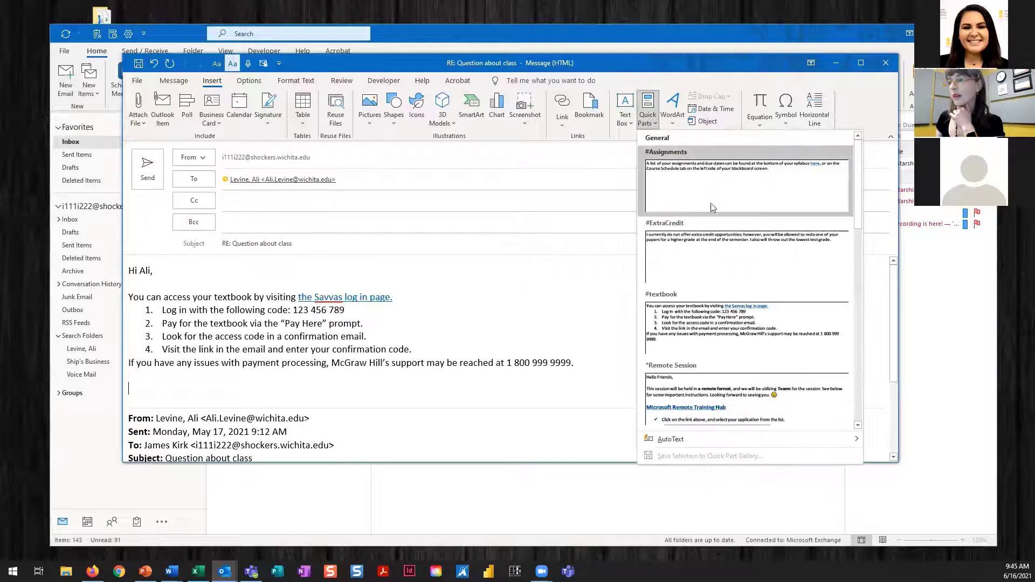
pyautogui.click(711, 248)
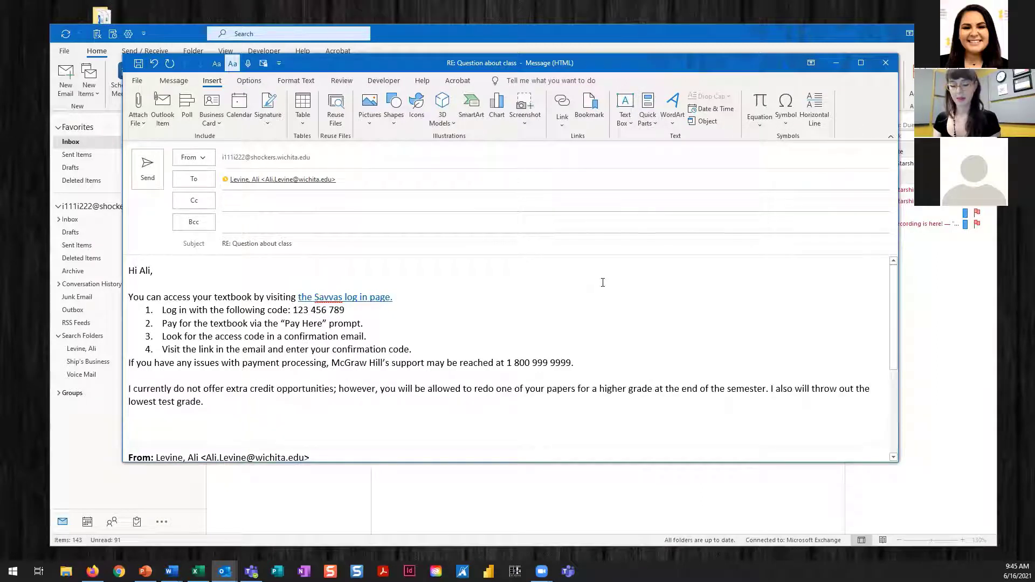
# Step: Sign the reply with the professor's title and surname below the extra credit paragraph
pyautogui.write('Reg')
pyautogui.press('BackSpace')
pyautogui.press('BackSpace')
pyautogui.press('BackSpace')
pyautogui.write('r')
pyautogui.press('BackSpace')
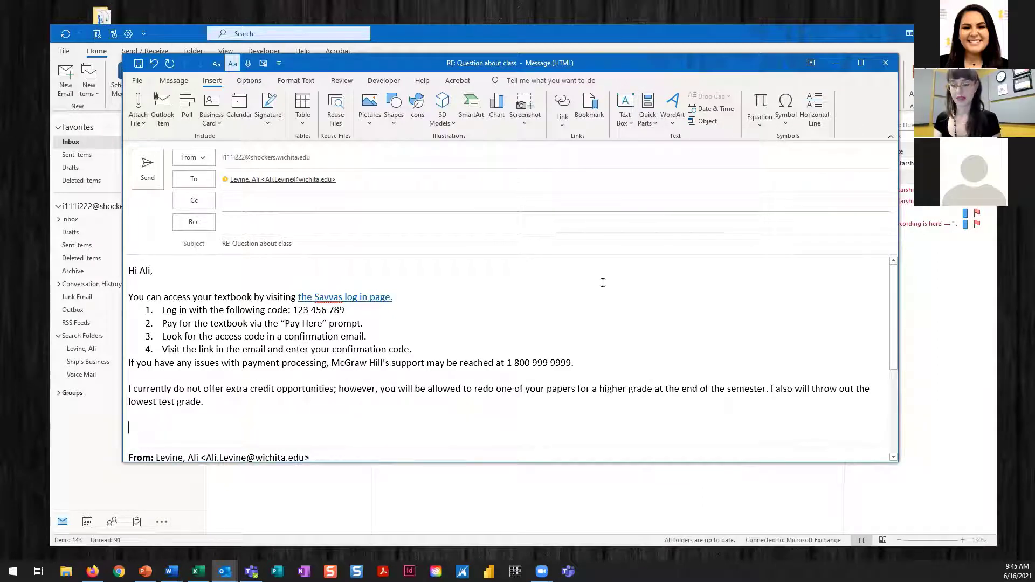
pyautogui.write('Prof Kirk')
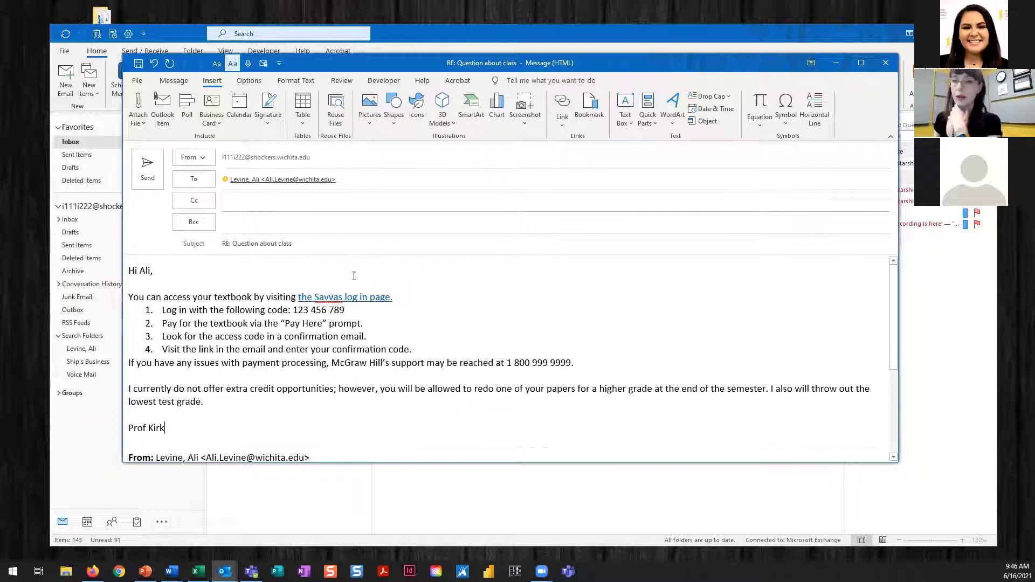
# Step: Try to save the textbook access instructions as a new Quick Part, and close the reply without saving its changes
pyautogui.moveTo(130, 298); pyautogui.dragTo(586, 367)
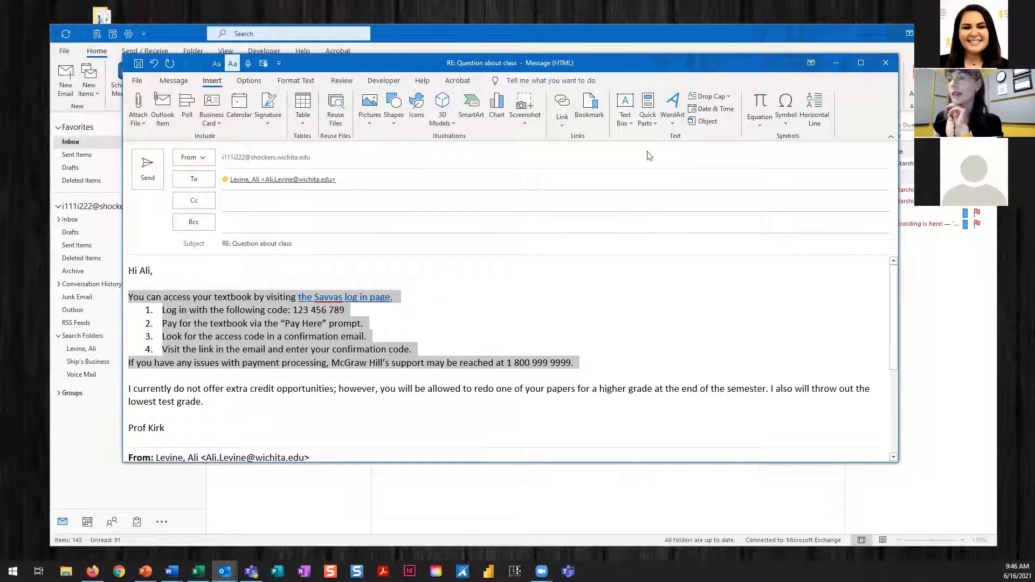
pyautogui.click(649, 118)
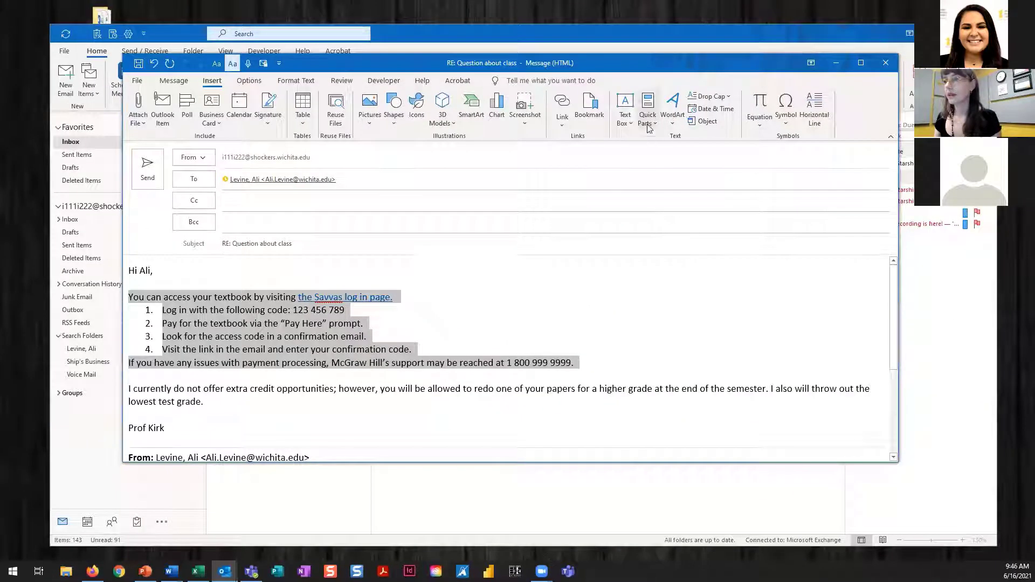
pyautogui.click(648, 125)
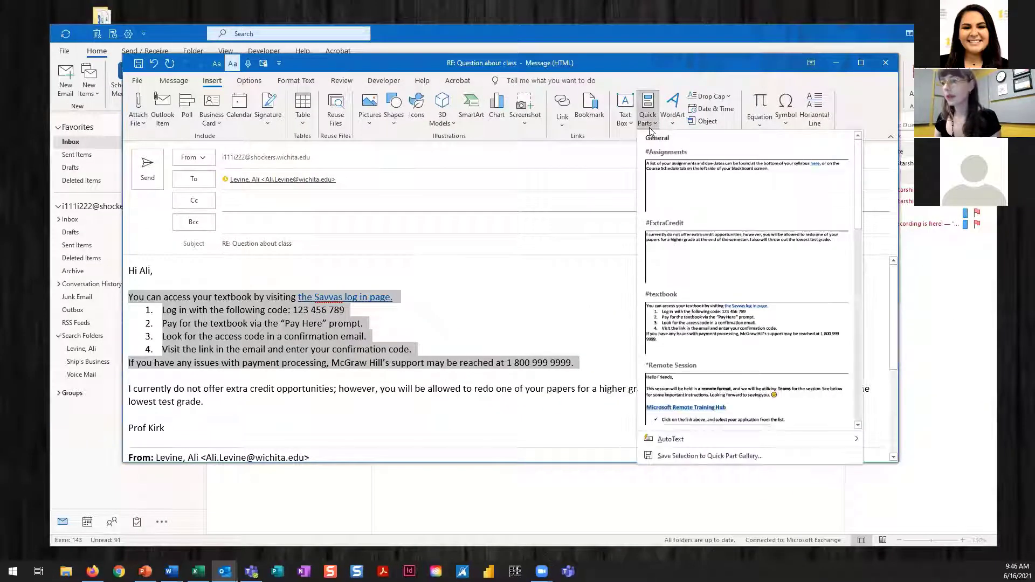
pyautogui.click(770, 457)
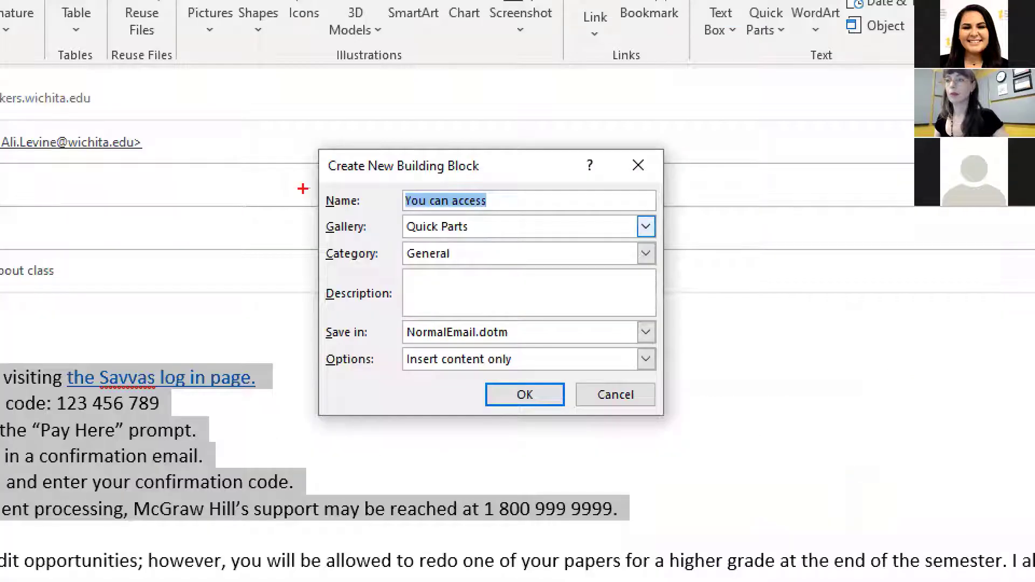
pyautogui.moveTo(286, 171); pyautogui.dragTo(696, 224)
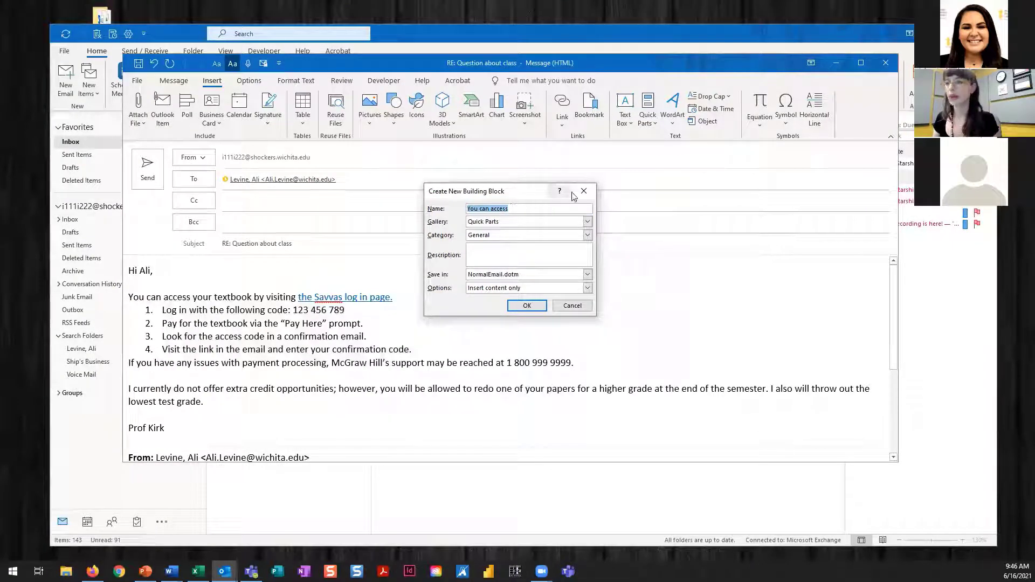
pyautogui.click(585, 193)
pyautogui.click(423, 338)
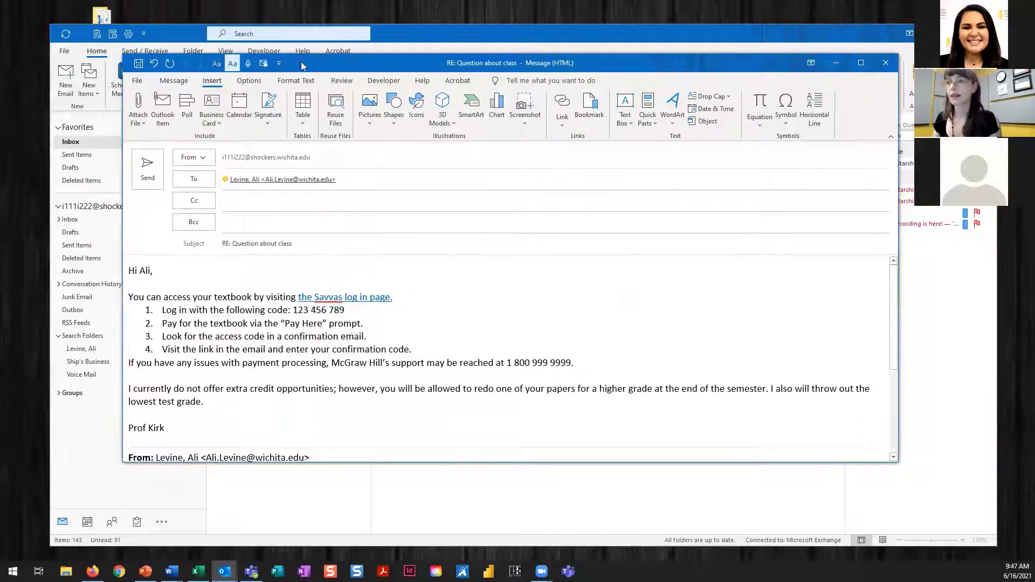
pyautogui.click(888, 64)
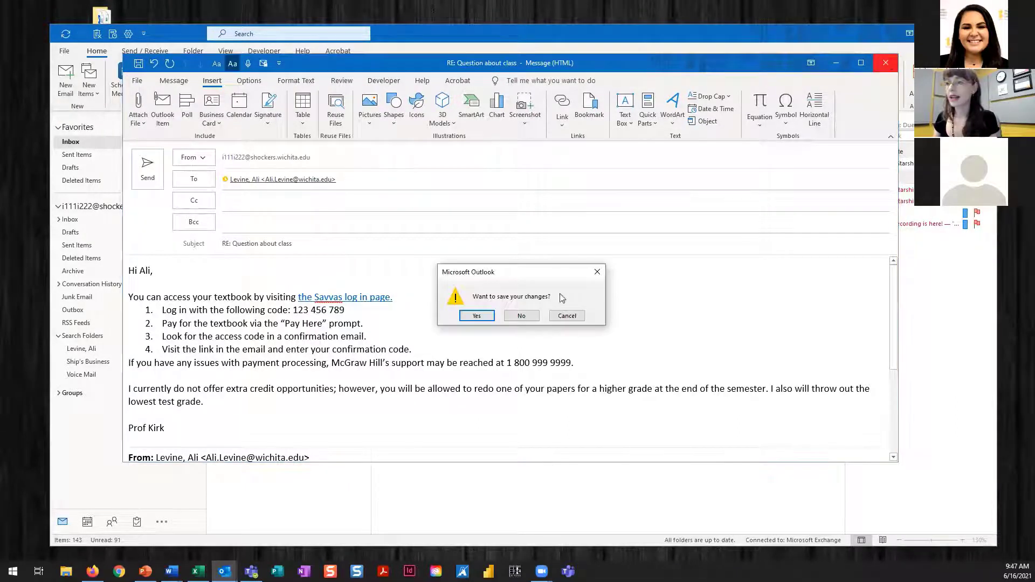
pyautogui.click(517, 317)
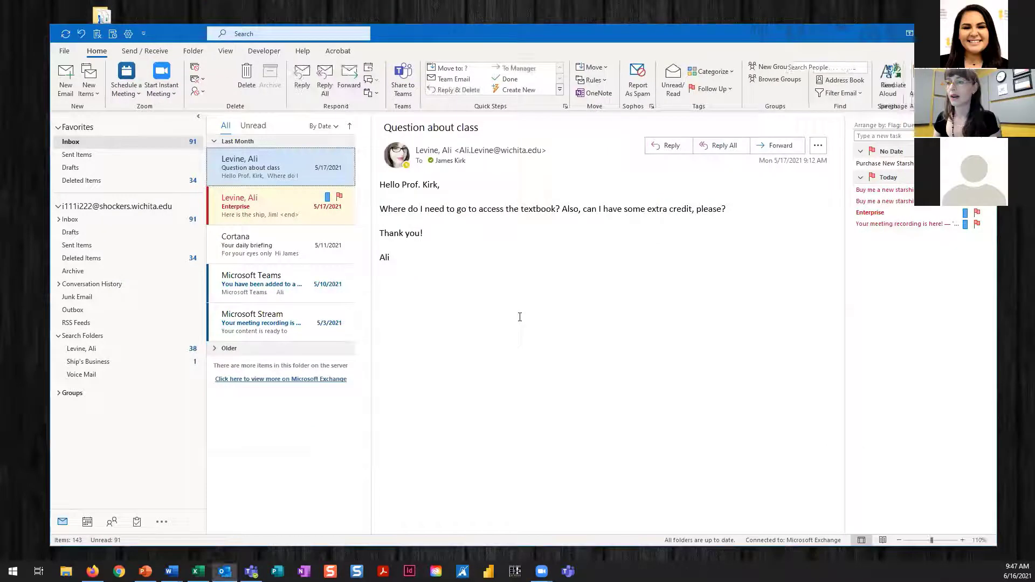
# Step: In a new inline reply, insert the #textbook and #ExtraCredit entries by their names with AutoComplete, and discard the draft
pyautogui.click(668, 145)
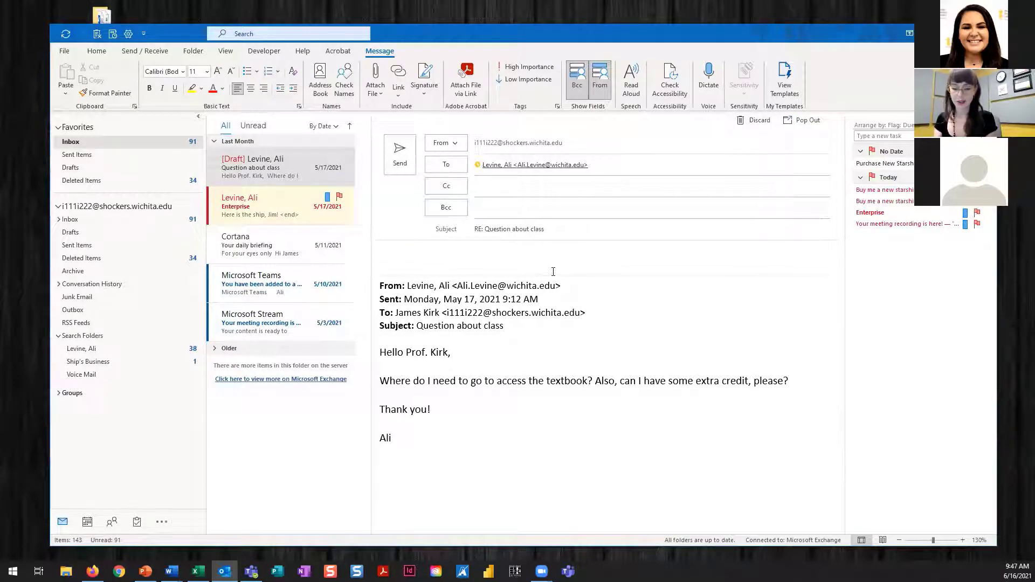
pyautogui.write('#')
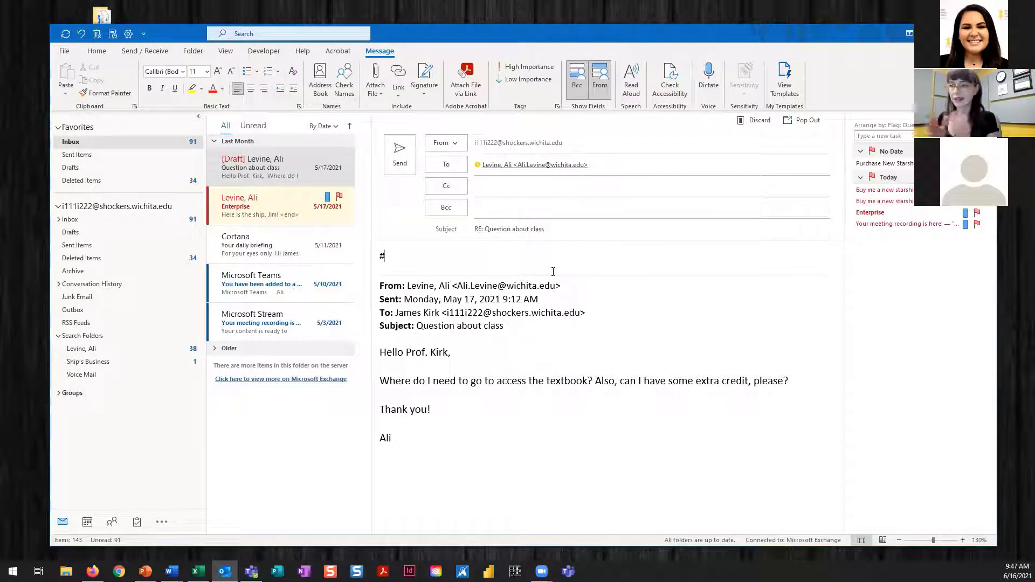
pyautogui.write('tex')
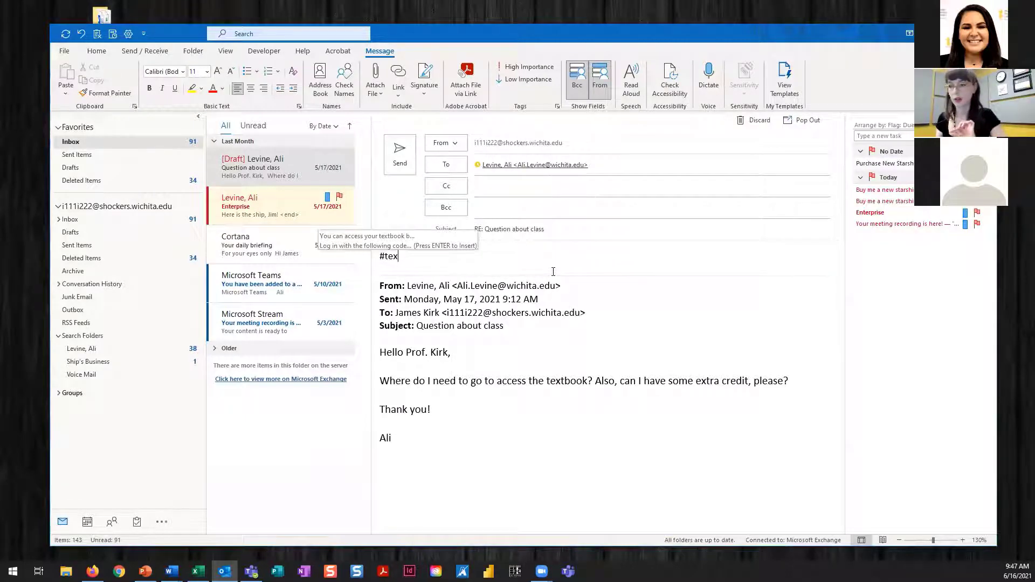
pyautogui.press('Return')
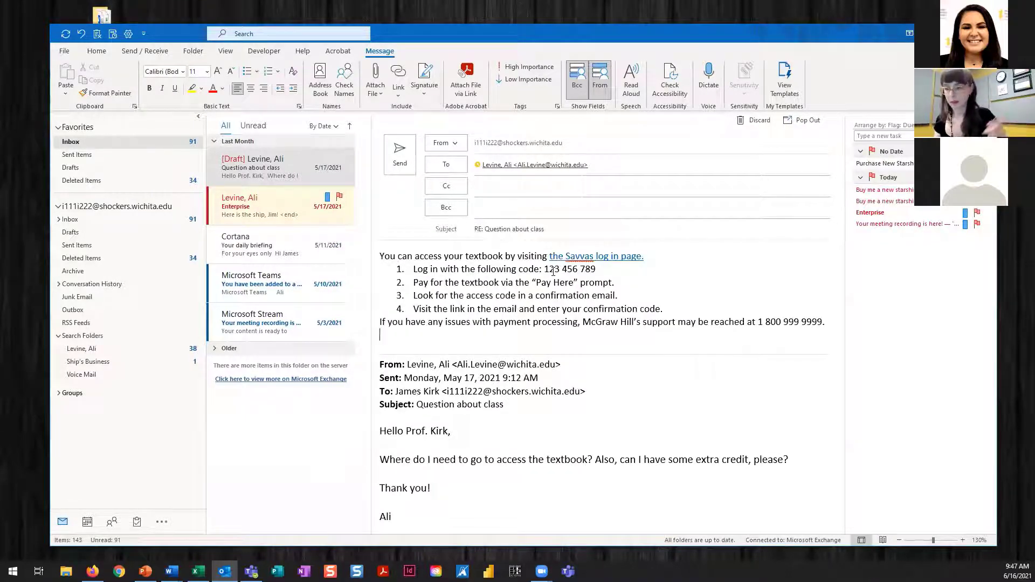
pyautogui.press('Return')
pyautogui.write('#e')
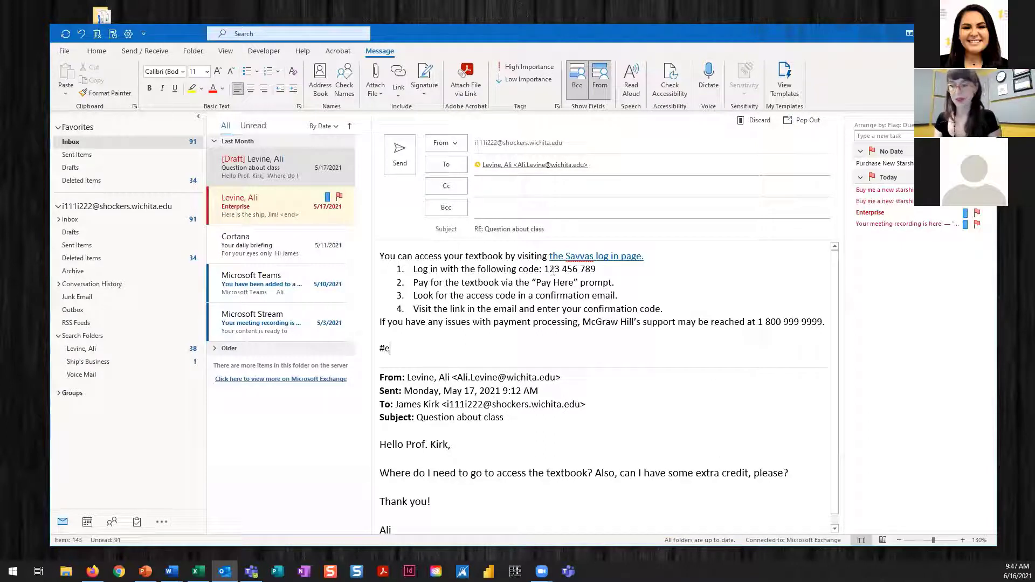
pyautogui.write('xt')
pyautogui.press('Return')
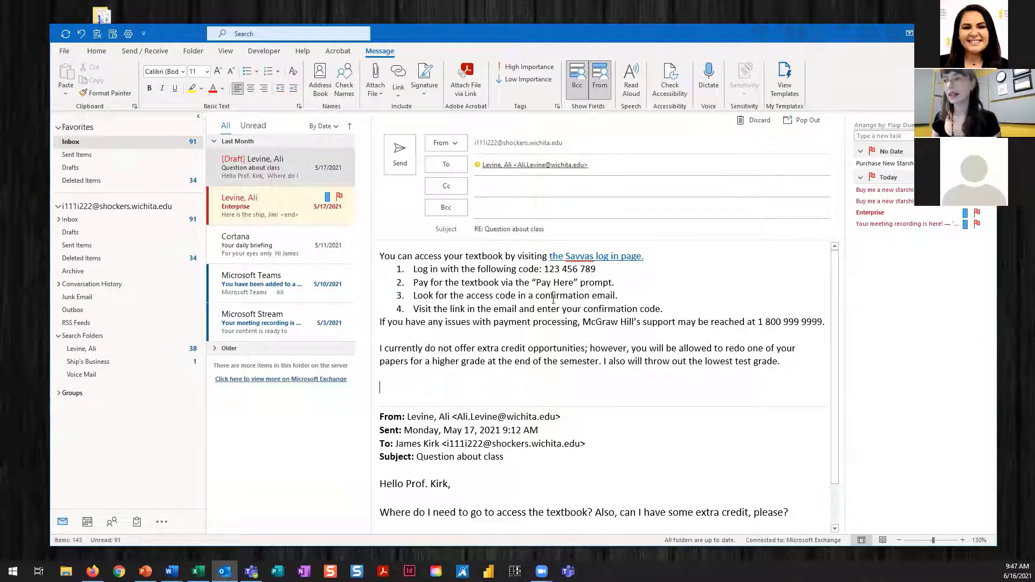
pyautogui.click(754, 120)
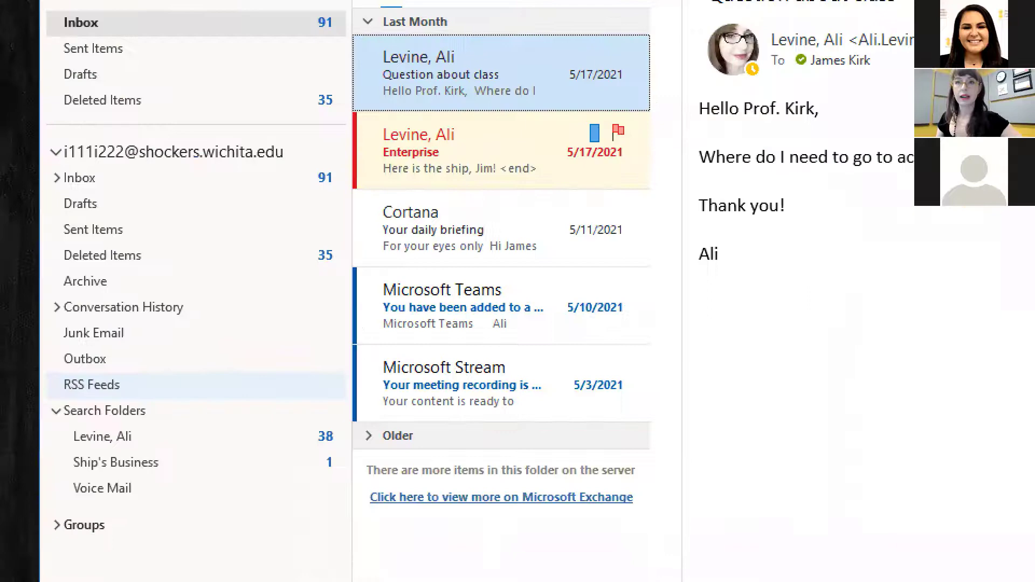
# Step: Create a new search folder for mail flagged for follow up
pyautogui.click(129, 259)
pyautogui.moveTo(41, 393)
pyautogui.mouseDown()
pyautogui.moveTo(58, 417)
pyautogui.moveTo(355, 514)
pyautogui.mouseUp()
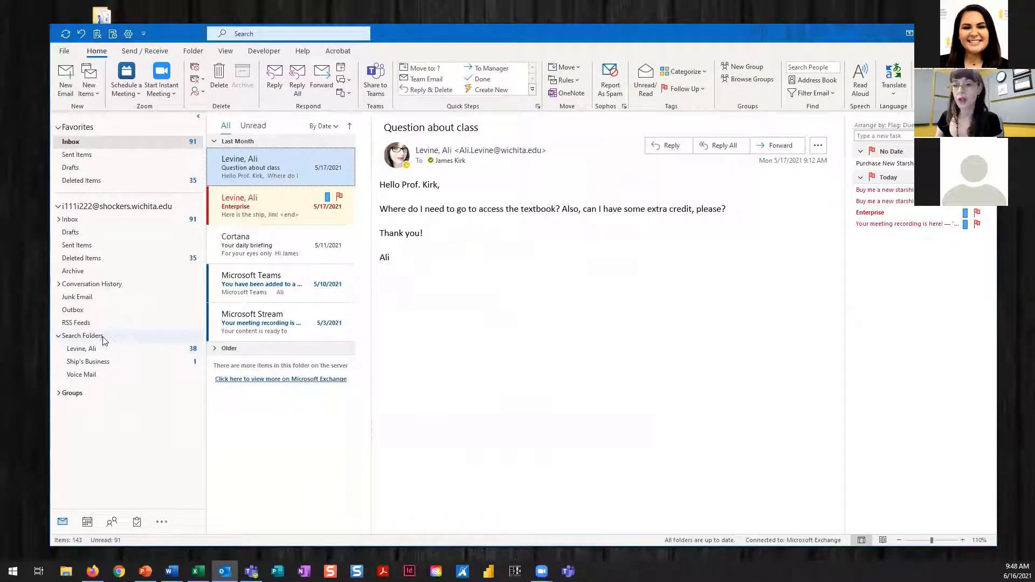
pyautogui.rightClick(103, 340)
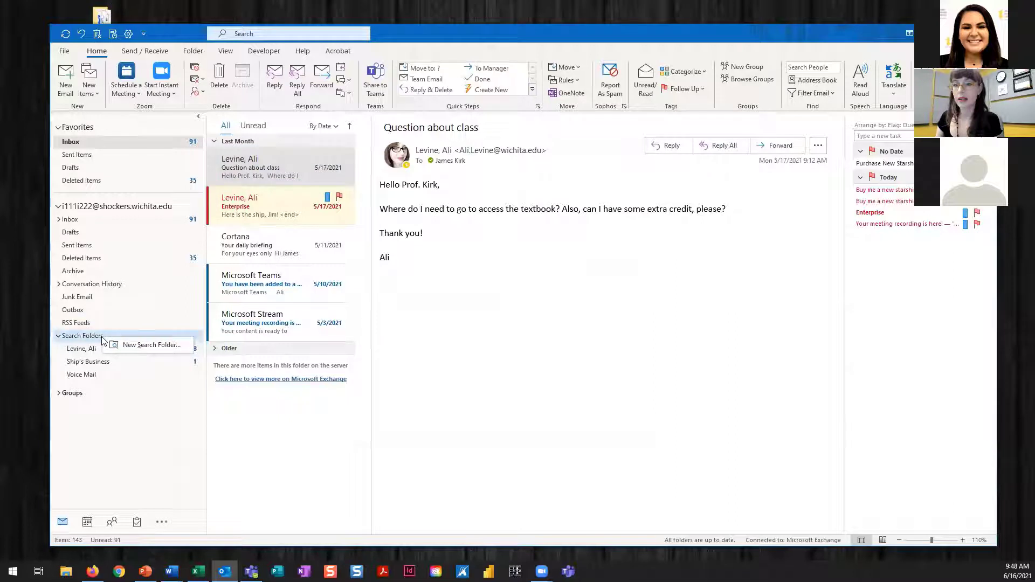
pyautogui.click(150, 343)
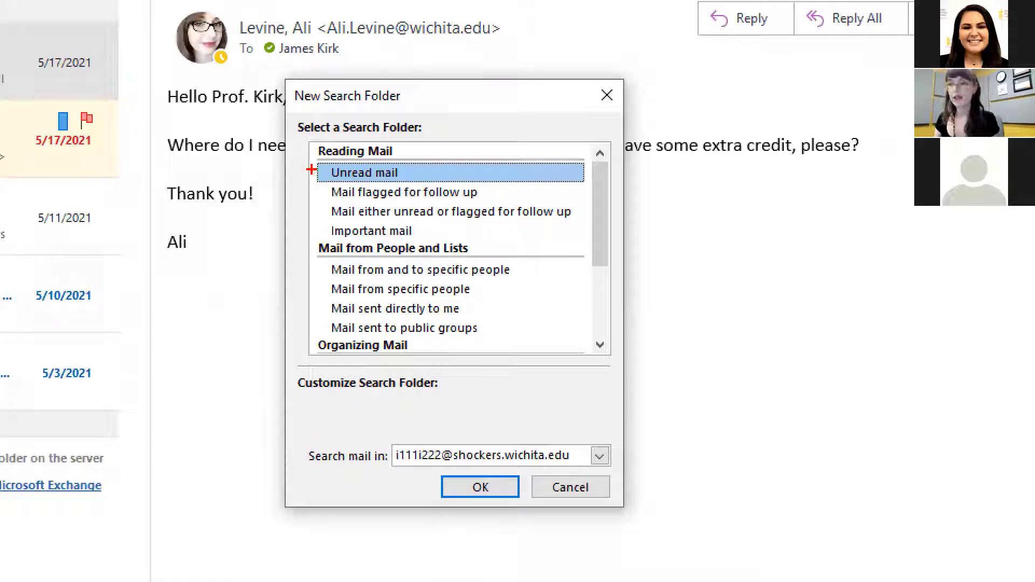
pyautogui.moveTo(312, 170)
pyautogui.mouseDown()
pyautogui.moveTo(400, 207)
pyautogui.moveTo(516, 207)
pyautogui.mouseUp()
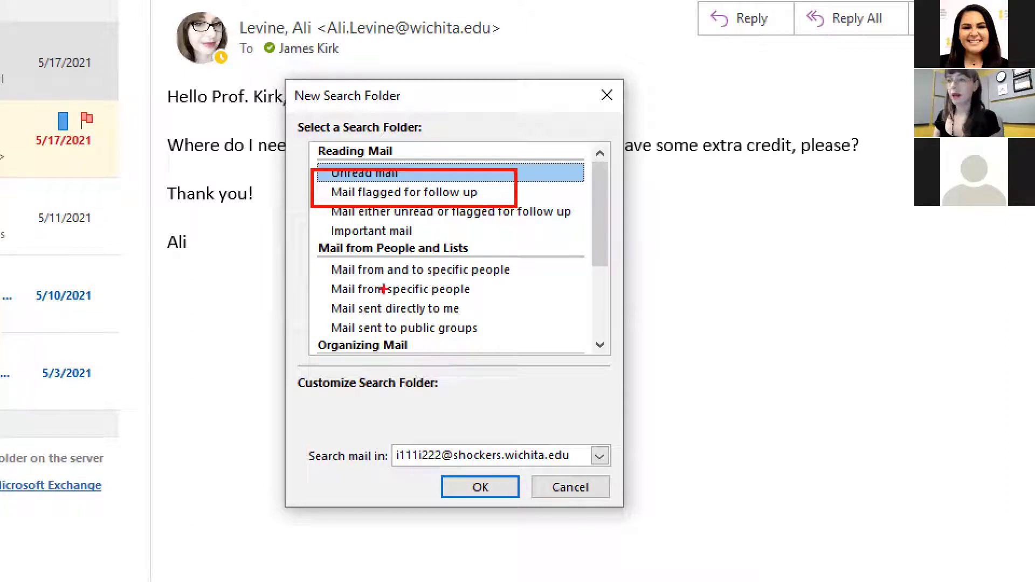
pyautogui.moveTo(314, 277); pyautogui.dragTo(488, 306)
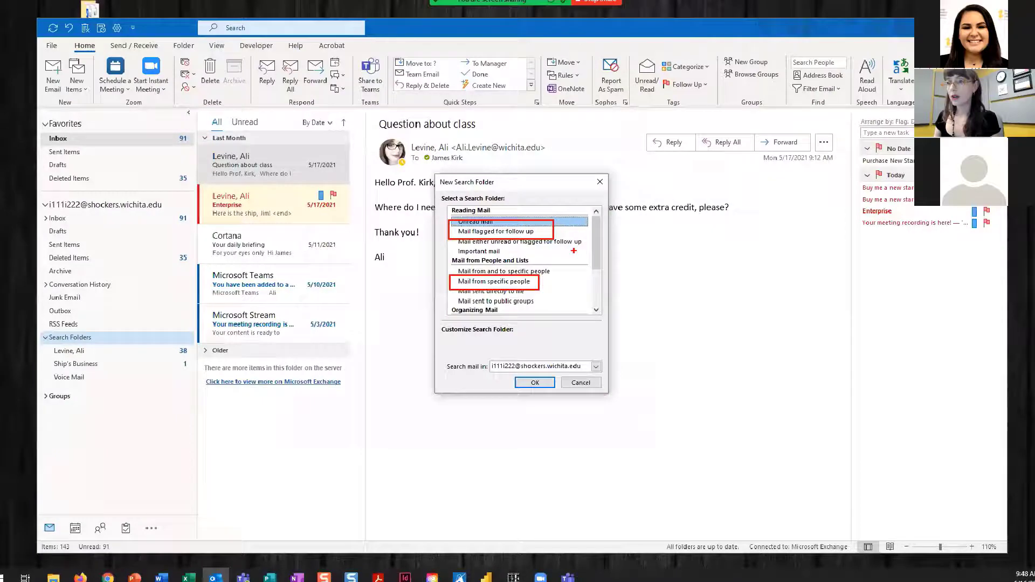
pyautogui.moveTo(598, 253); pyautogui.dragTo(593, 305)
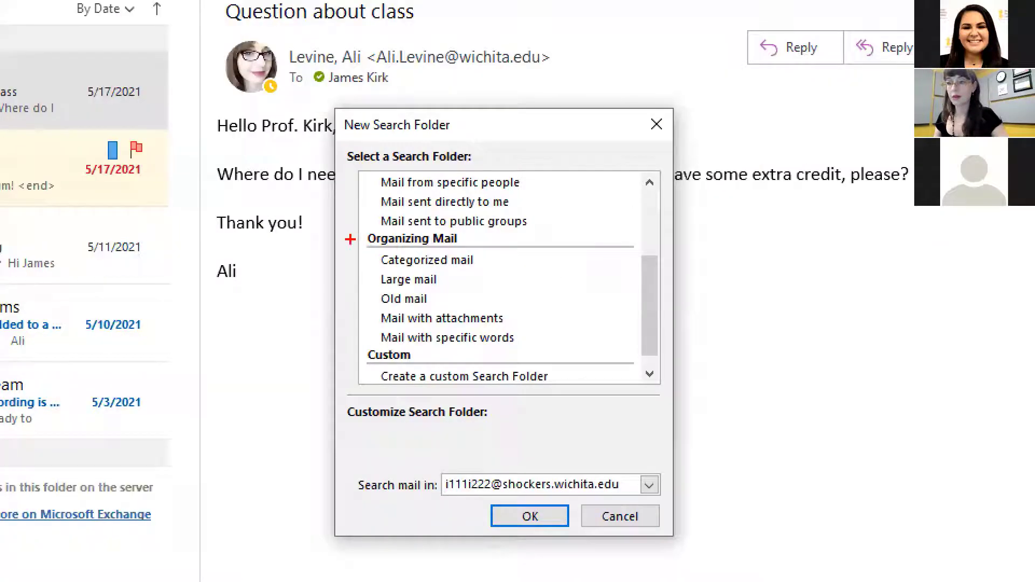
pyautogui.moveTo(341, 238)
pyautogui.mouseDown()
pyautogui.moveTo(448, 273)
pyautogui.moveTo(504, 270)
pyautogui.mouseUp()
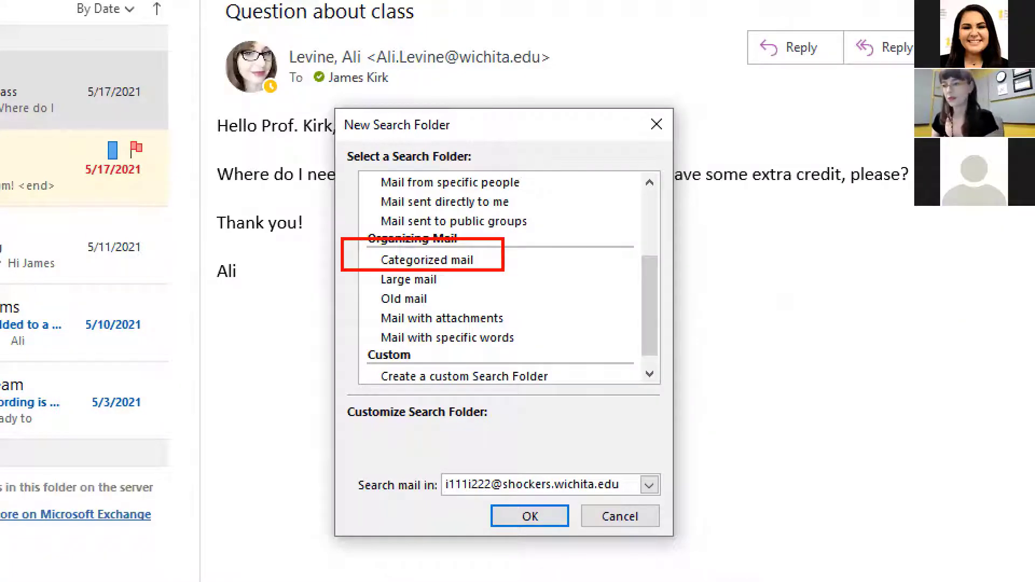
pyautogui.moveTo(345, 342); pyautogui.dragTo(600, 391)
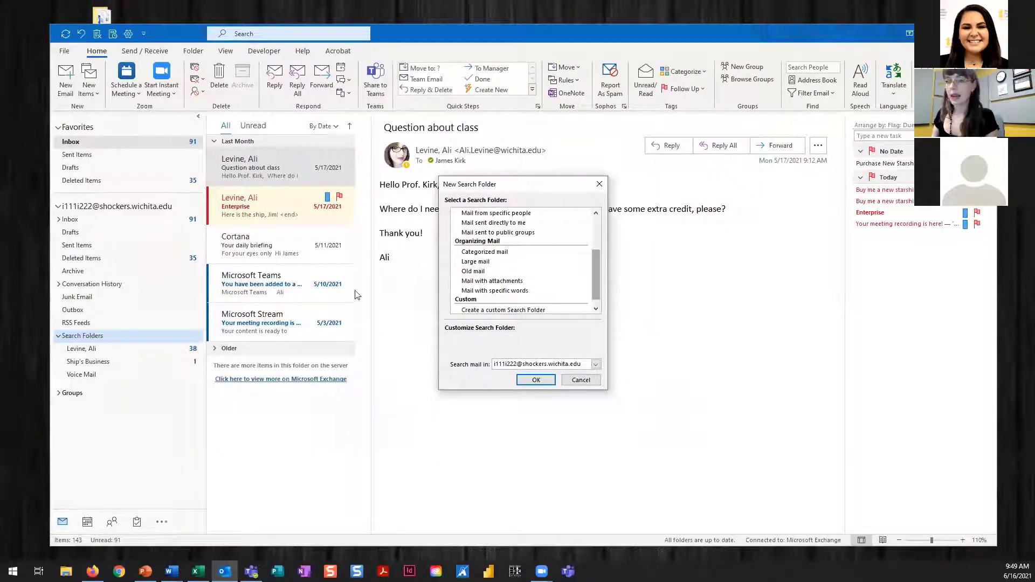
pyautogui.moveTo(601, 285); pyautogui.dragTo(601, 251)
pyautogui.click(517, 233)
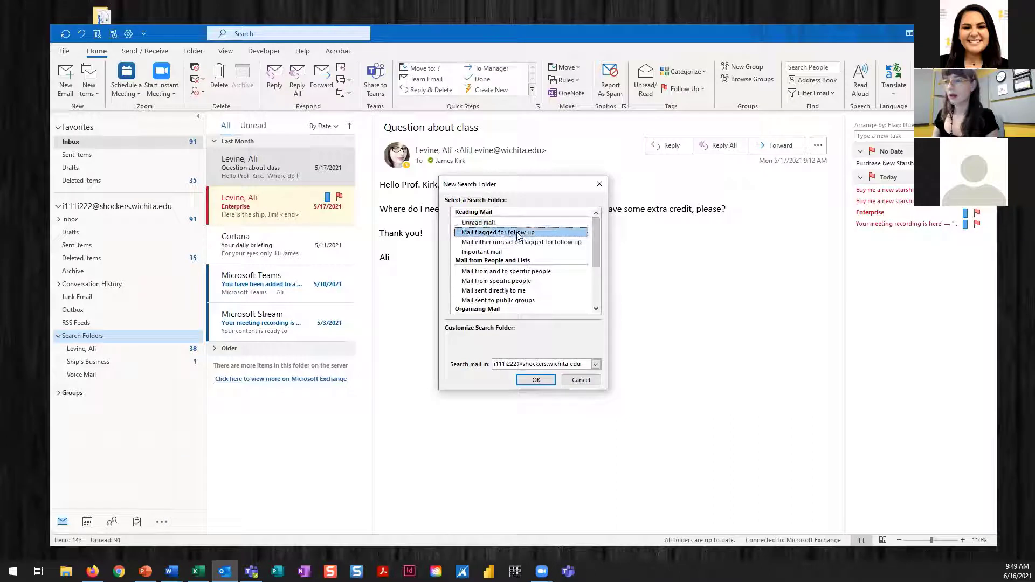
pyautogui.click(547, 381)
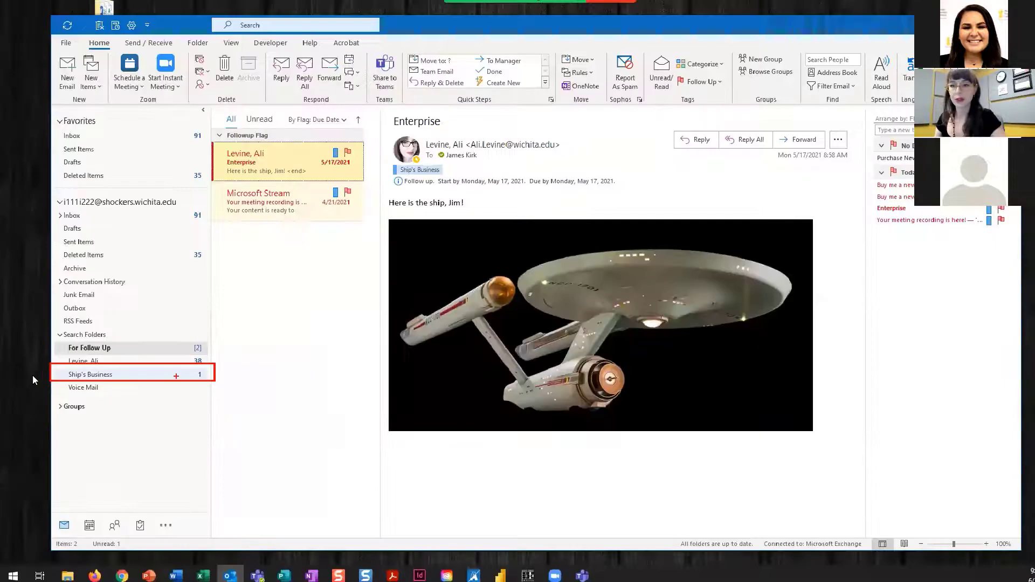
# Step: View the messages in the Ship's Business, sender-named and For Follow Up search folders
pyautogui.click(95, 375)
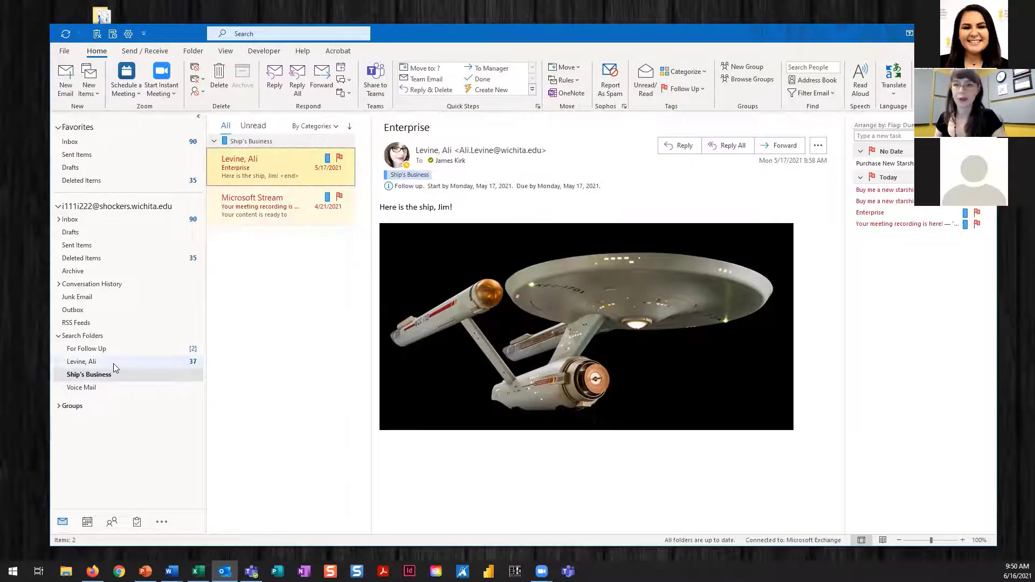
pyautogui.click(114, 363)
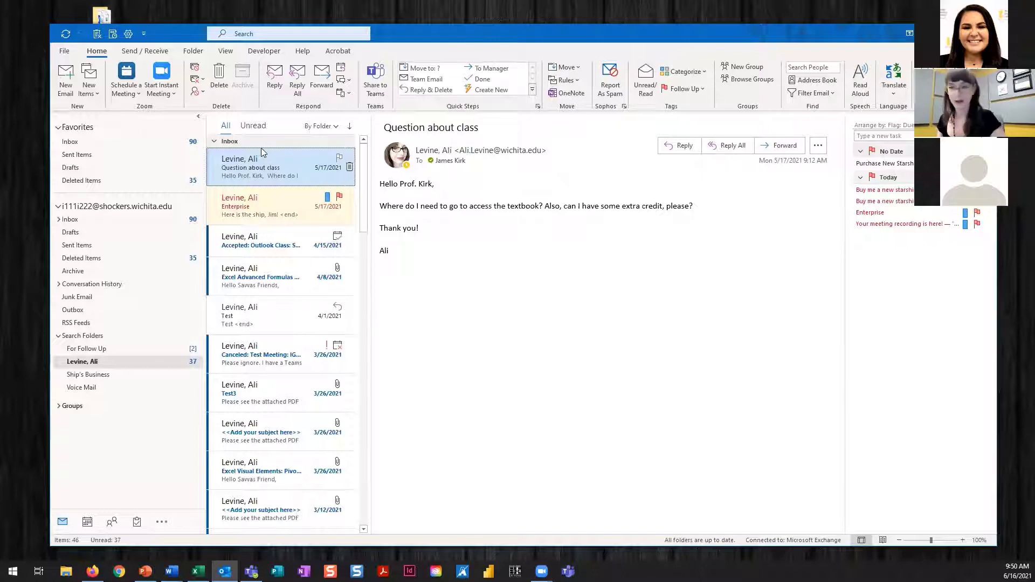
pyautogui.click(102, 349)
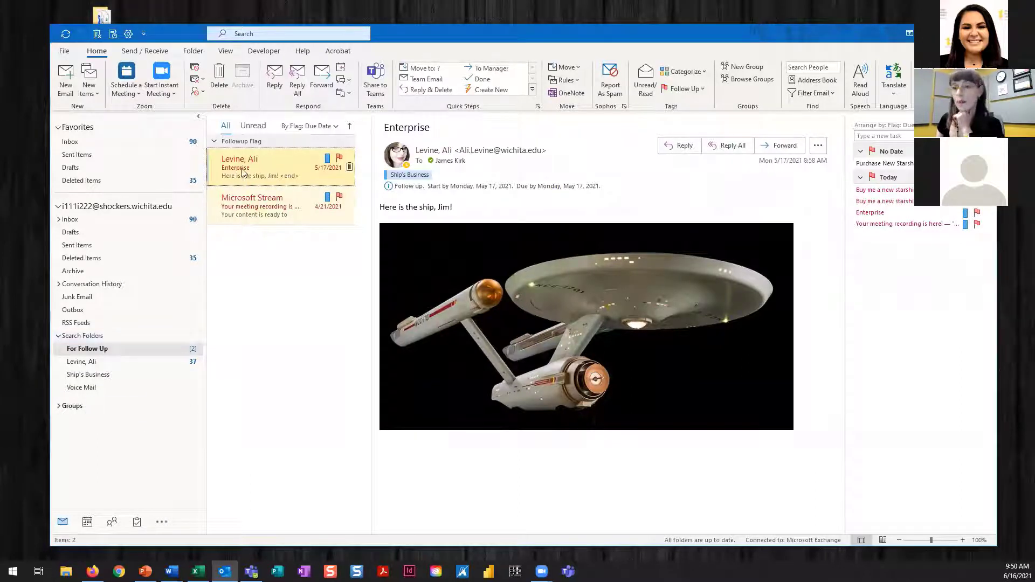
# Step: Turn the Enterprise email in the inbox into a calendar appointment, review its contents and close it without saving
pyautogui.click(107, 141)
pyautogui.click(249, 209)
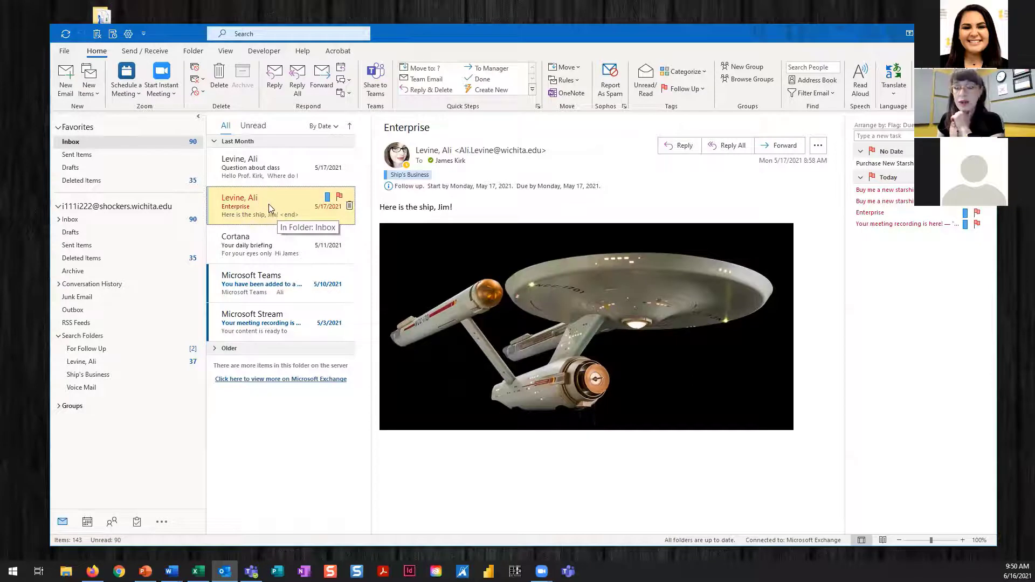
pyautogui.moveTo(273, 208); pyautogui.dragTo(230, 217)
pyautogui.moveTo(130, 407); pyautogui.dragTo(87, 521)
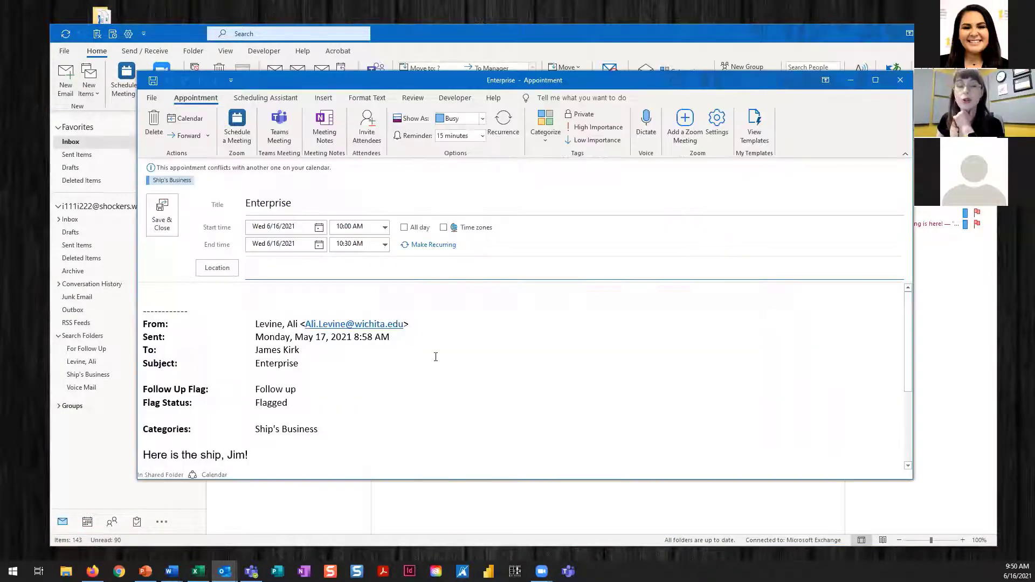
pyautogui.scroll(-3, 453, 383)
pyautogui.scroll(3, 458, 390)
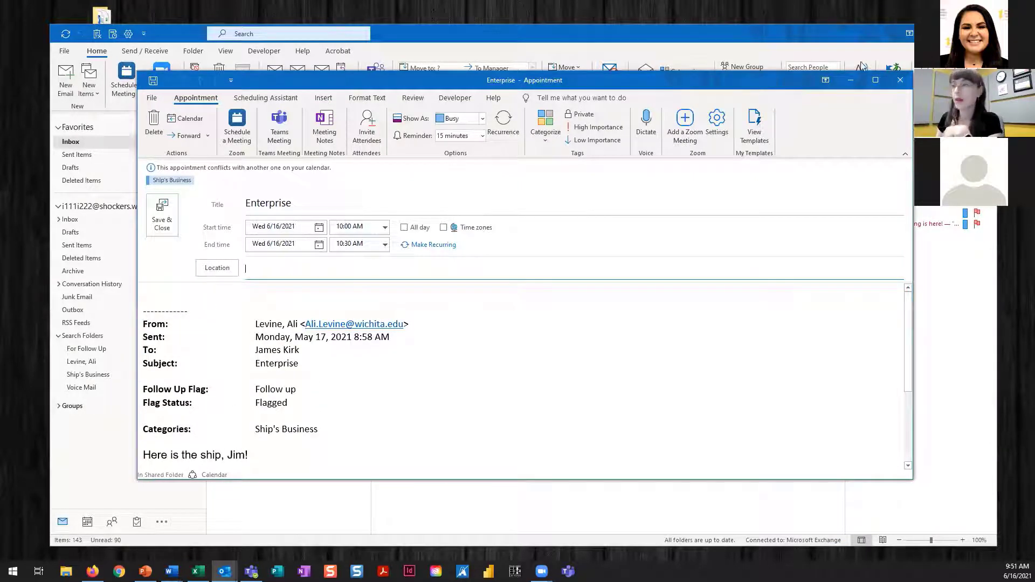
pyautogui.click(900, 80)
pyautogui.click(521, 316)
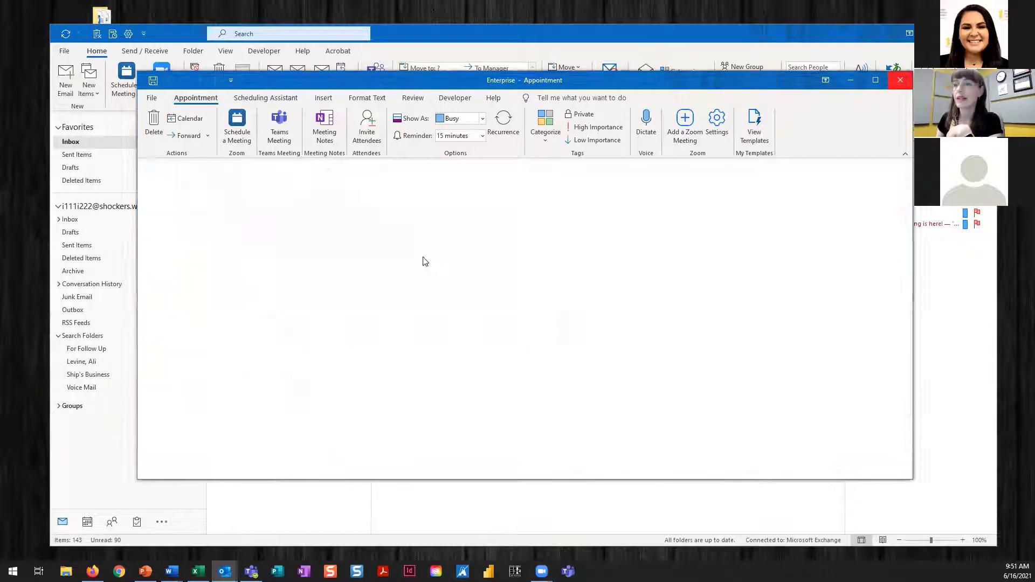
# Step: Create a calendar appointment from the "Question about class" email, review its body, and minimize the appointment and mail windows
pyautogui.click(253, 171)
pyautogui.moveTo(253, 171); pyautogui.dragTo(90, 523)
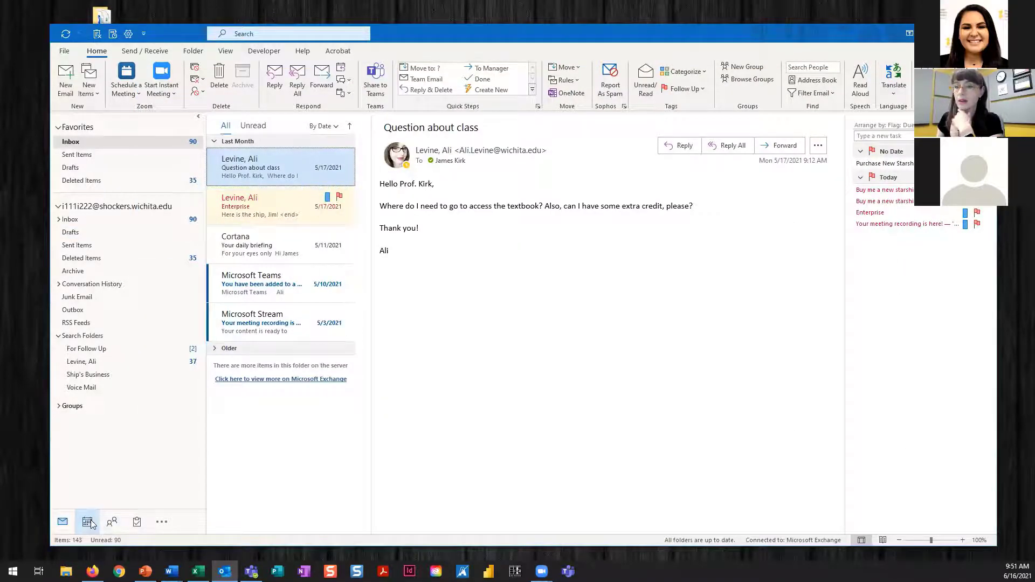
pyautogui.scroll(-5, 472, 371)
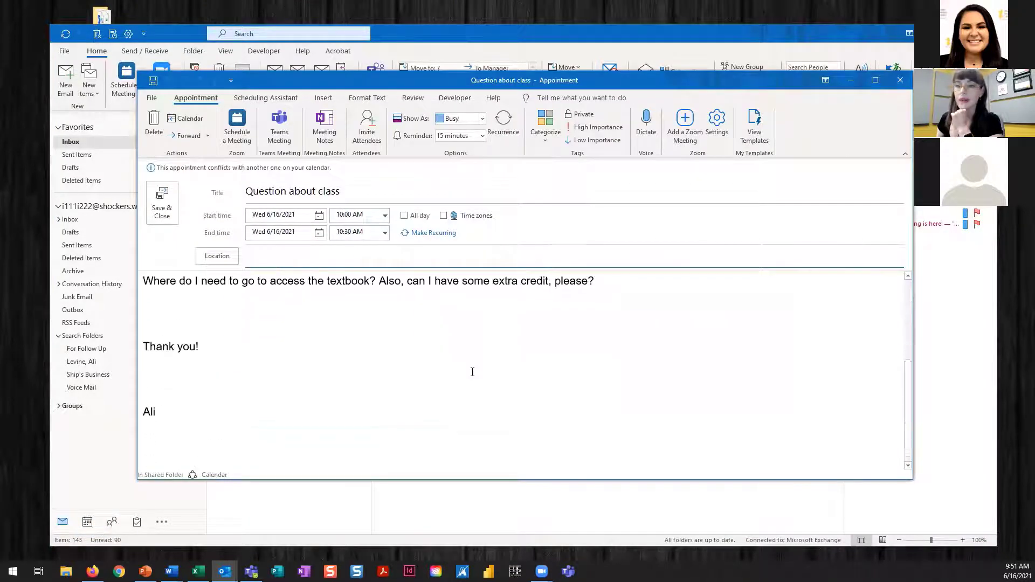
pyautogui.scroll(3, 472, 371)
pyautogui.scroll(1, 473, 371)
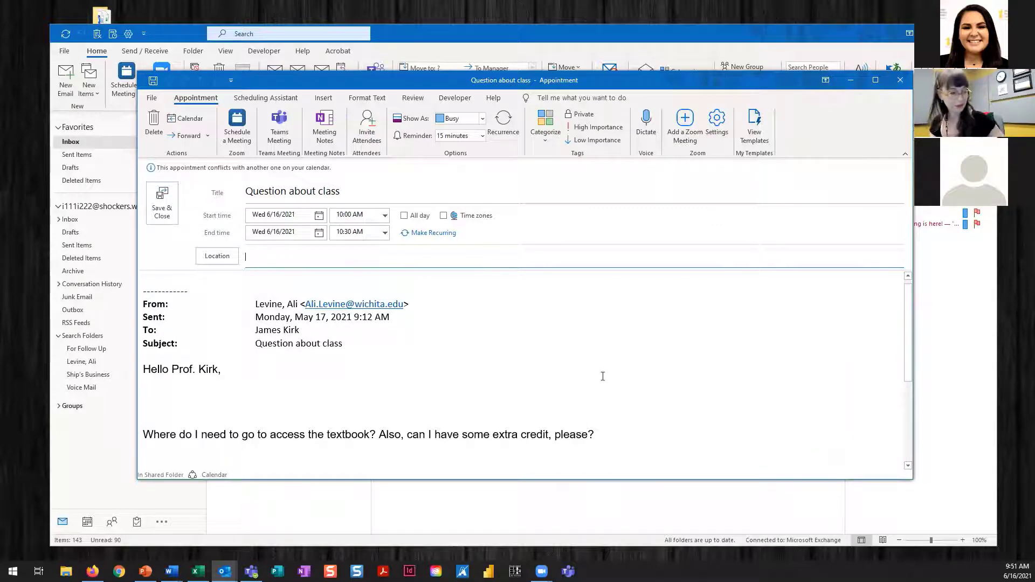
pyautogui.click(850, 80)
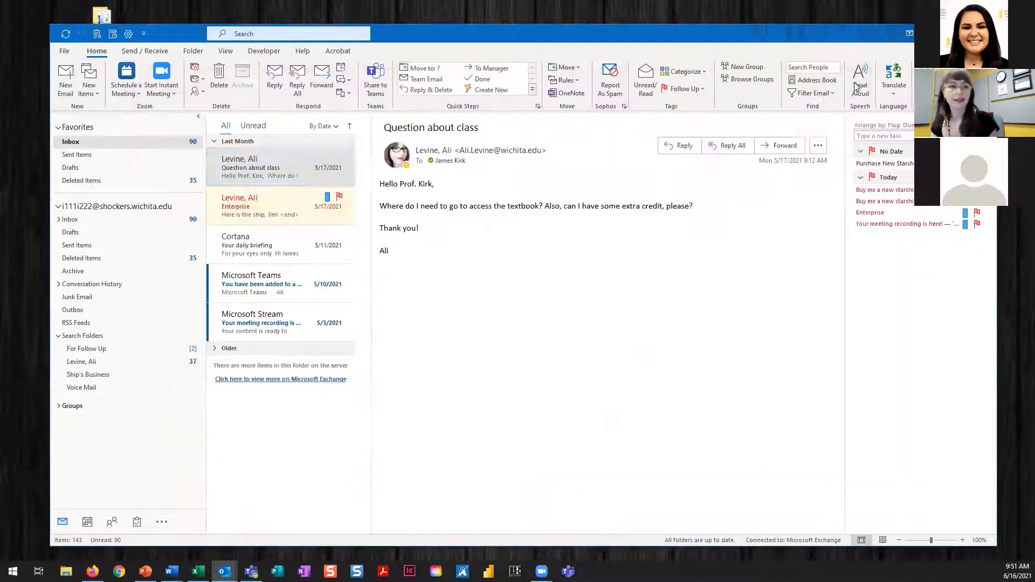
pyautogui.click(934, 34)
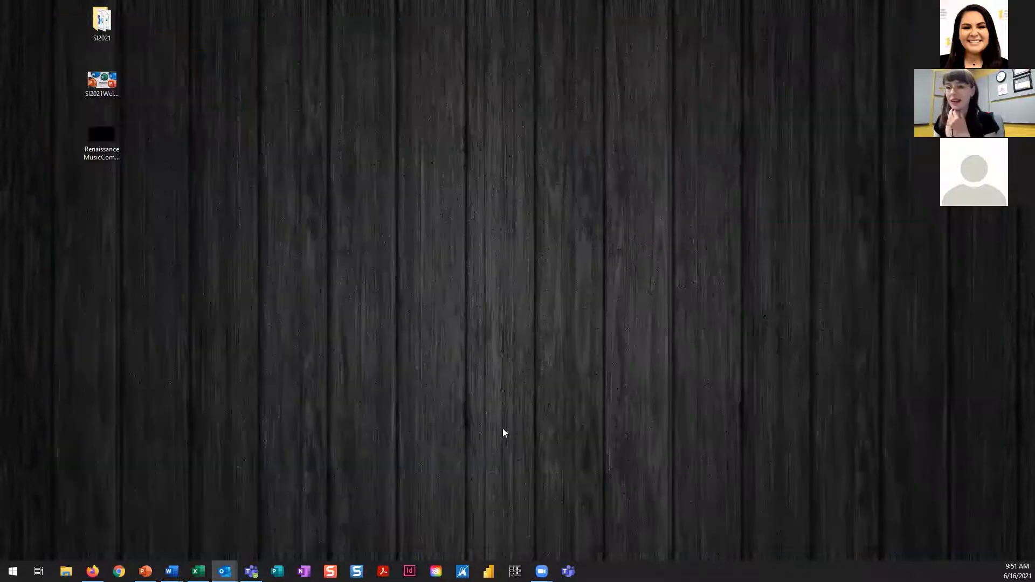
# Step: Switch to Microsoft Teams and join the Meeting with Klingon High Council on June 16 using computer audio
pyautogui.click(251, 570)
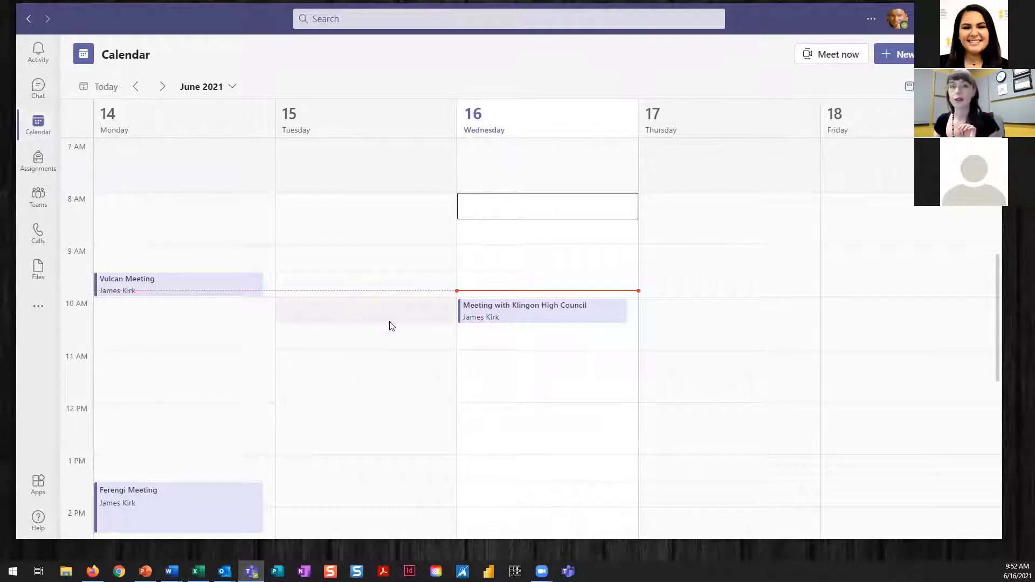
pyautogui.click(542, 317)
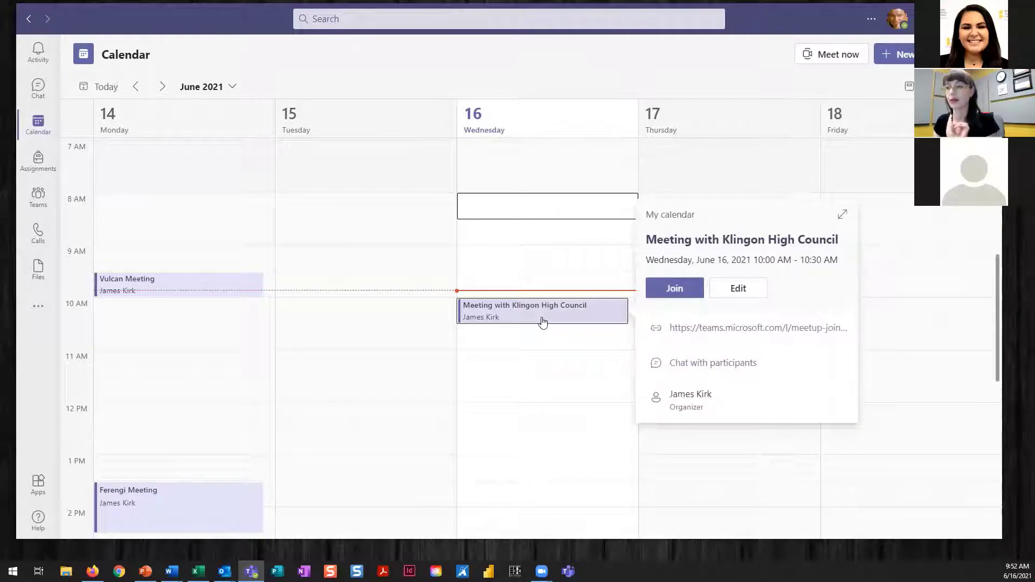
pyautogui.click(683, 292)
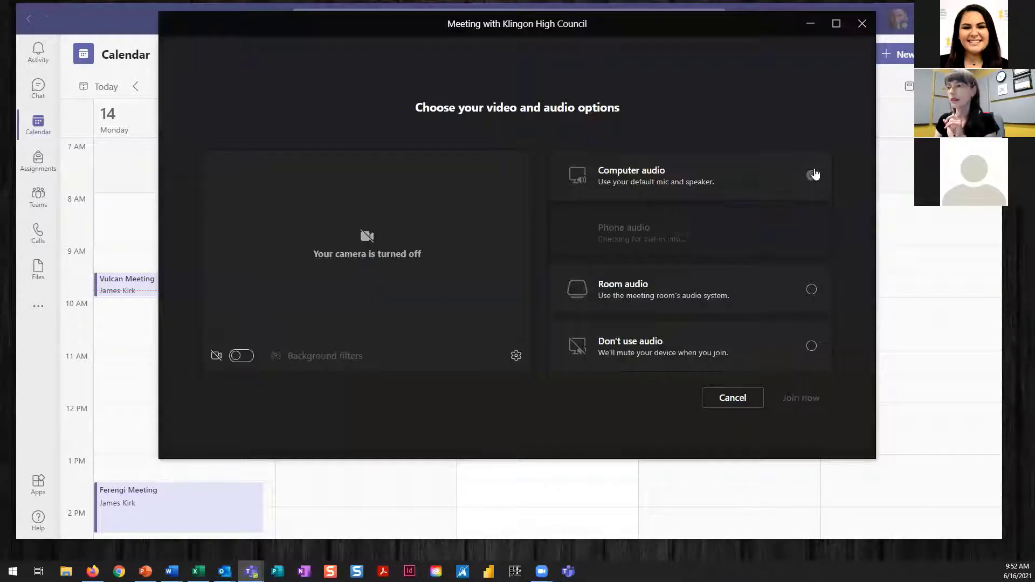
pyautogui.click(812, 178)
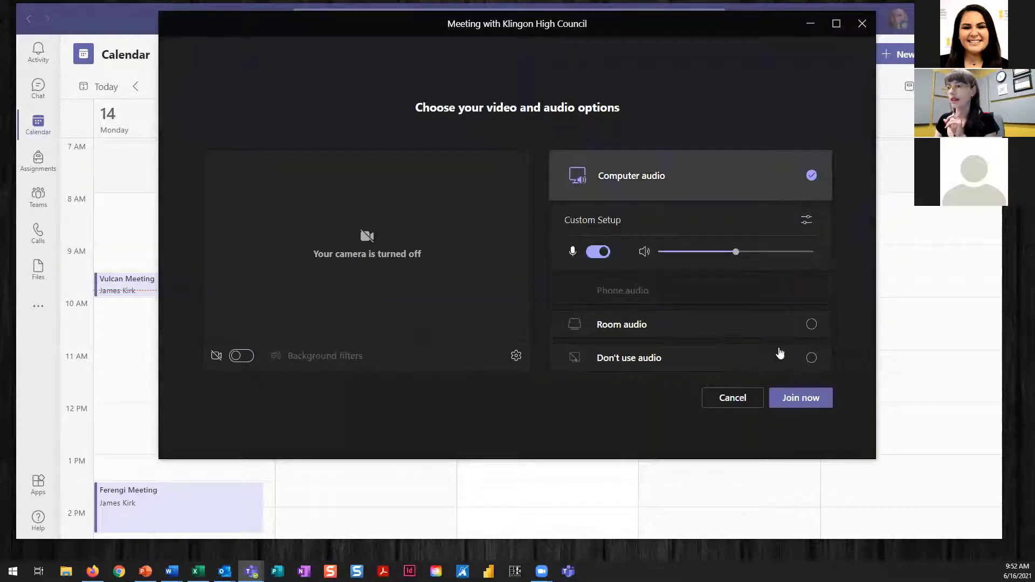
pyautogui.click(808, 399)
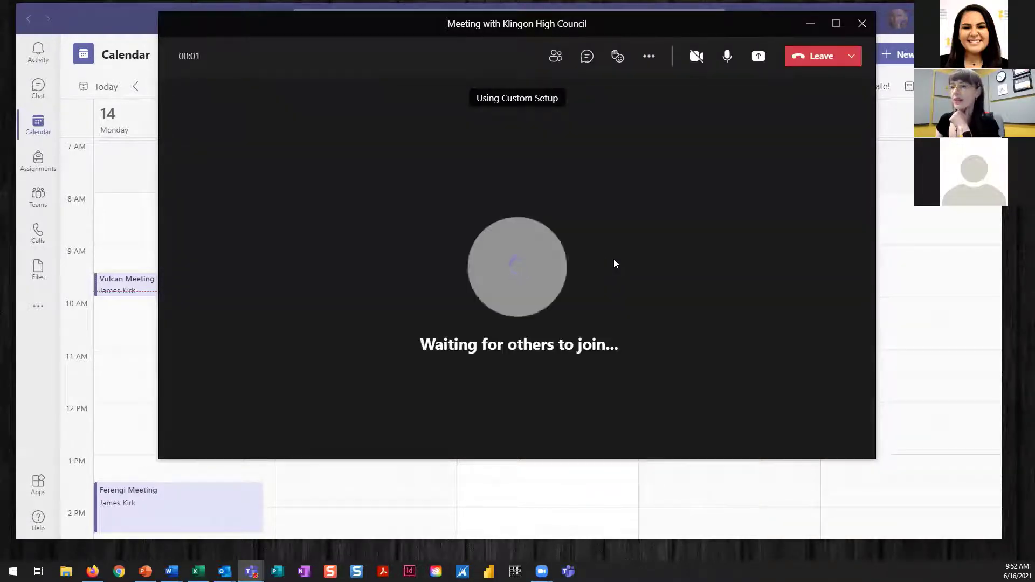
# Step: Reposition and enlarge the meeting window, and minimize the calendar window behind it
pyautogui.moveTo(667, 19); pyautogui.dragTo(592, 45)
pyautogui.click(926, 18)
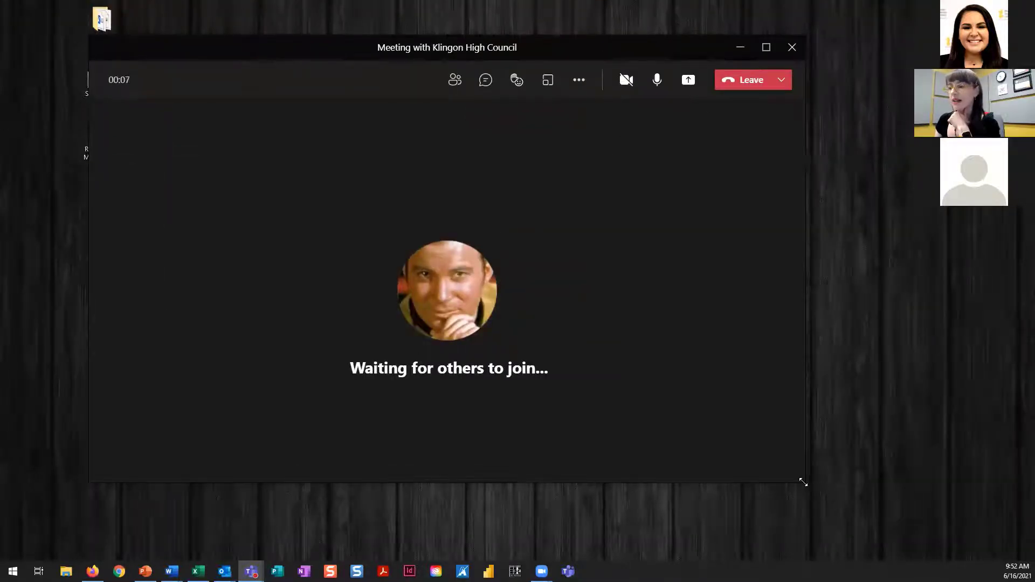
pyautogui.moveTo(803, 482); pyautogui.dragTo(887, 496)
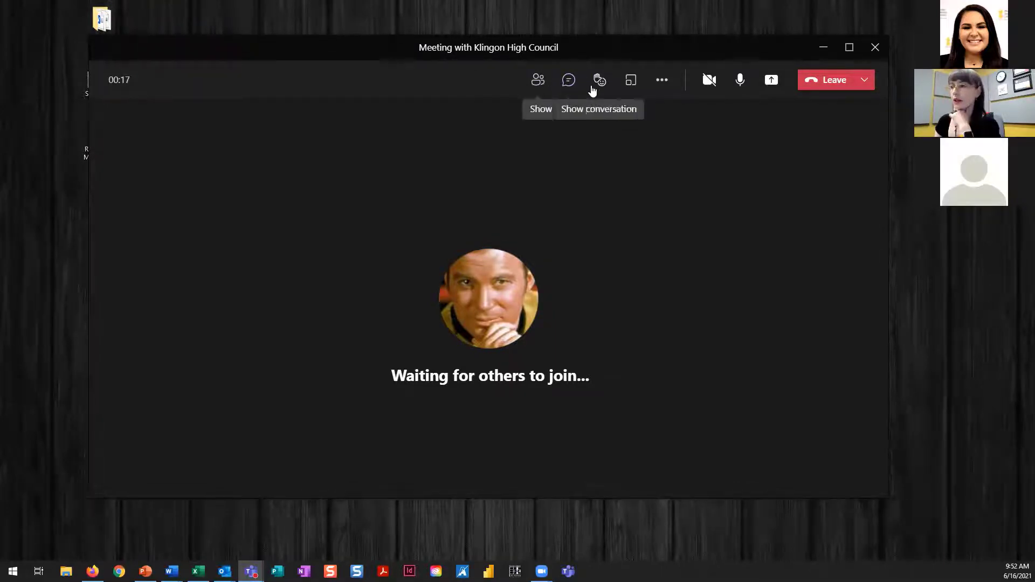
# Step: Preview the meeting reactions and review the breakout room creation settings without creating any rooms
pyautogui.moveTo(598, 85)
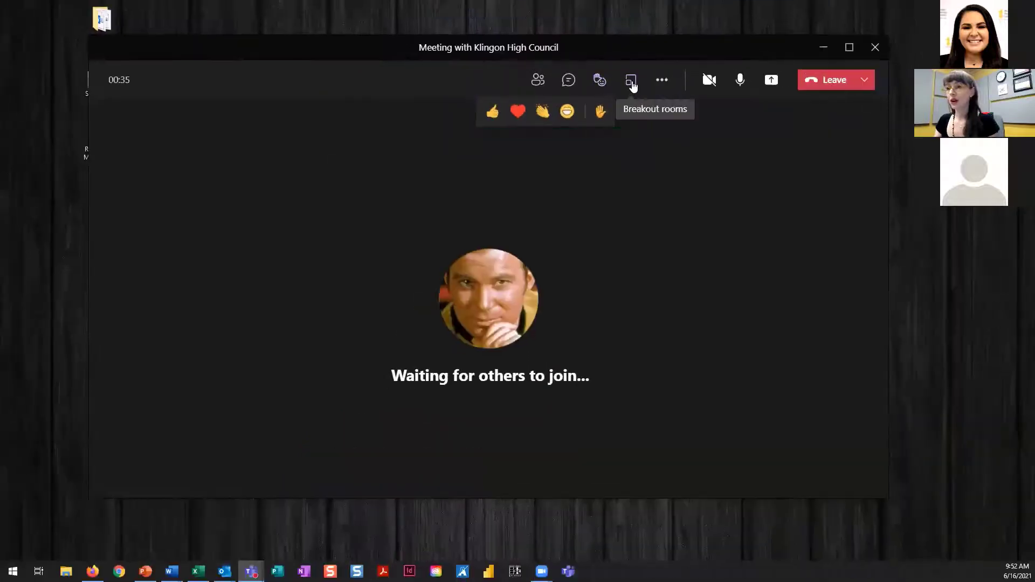
pyautogui.click(630, 81)
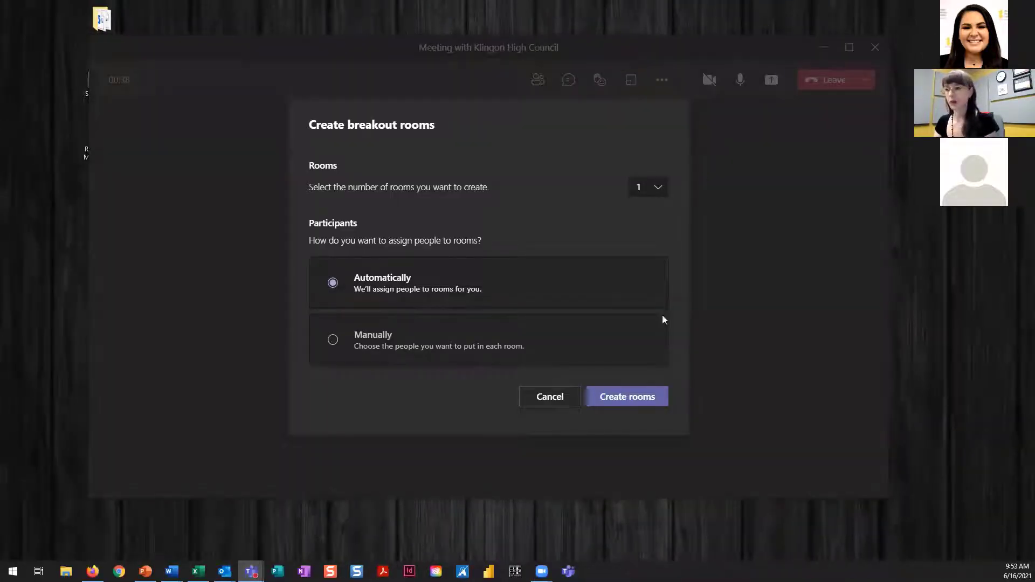
pyautogui.click(566, 397)
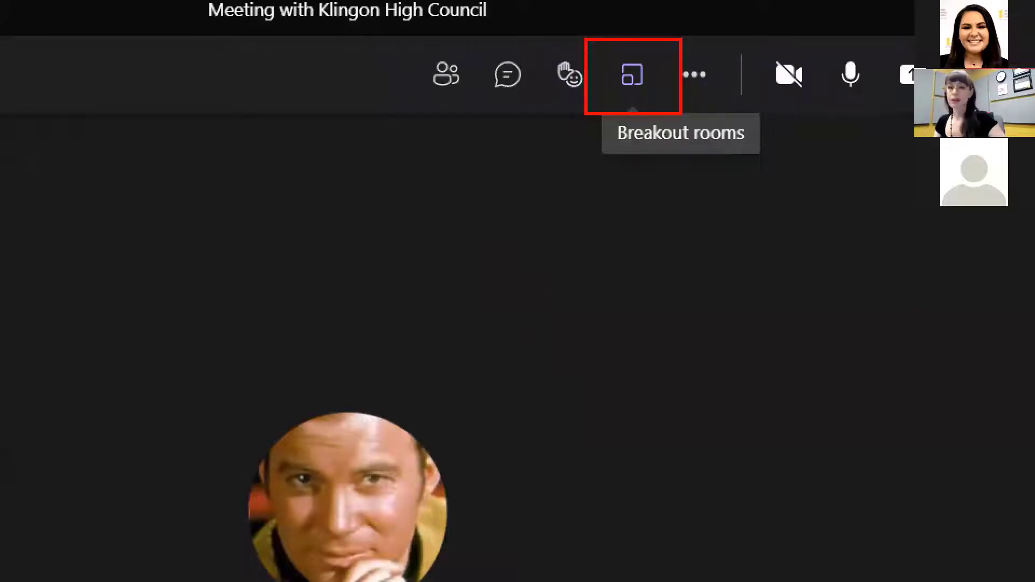
pyautogui.click(631, 75)
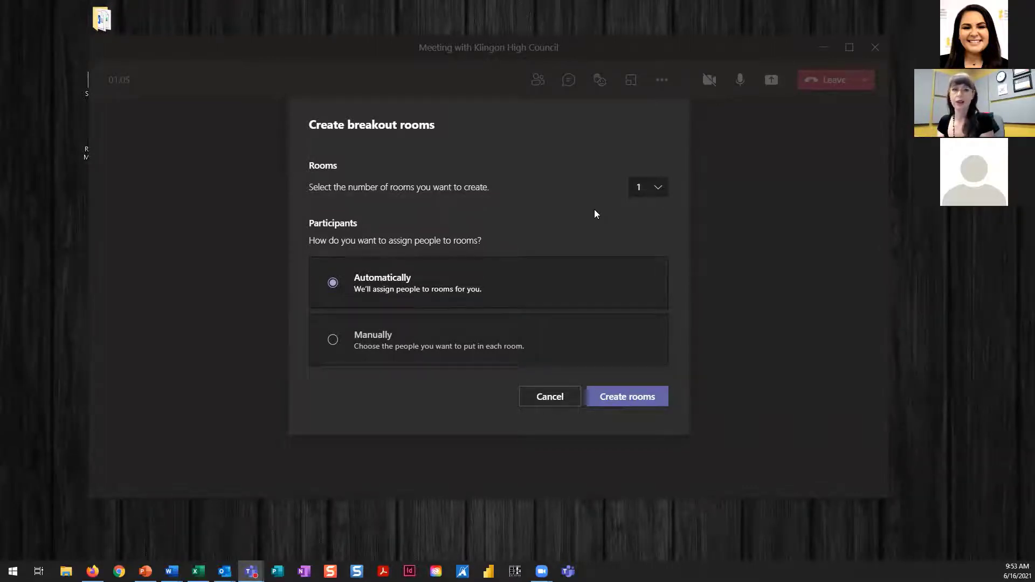
pyautogui.click(575, 397)
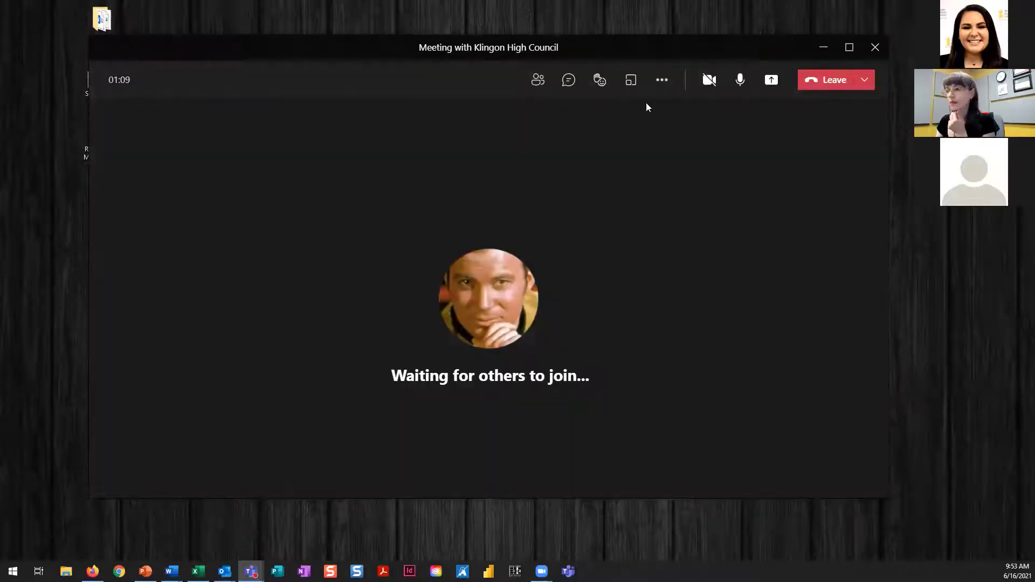
# Step: Review the meeting options, including the choices for allowing meeting chat, and close them without changing any setting
pyautogui.click(661, 80)
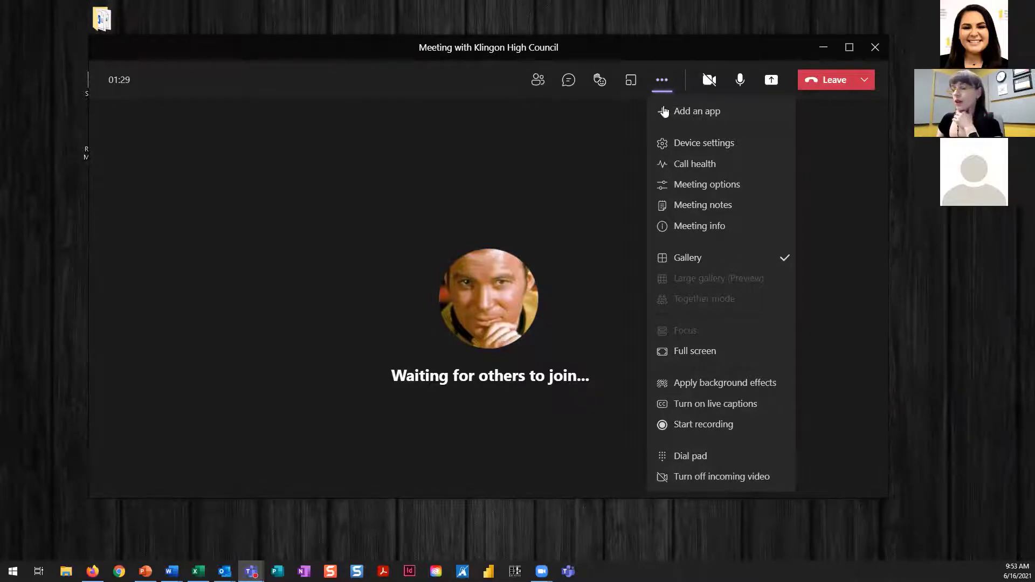
pyautogui.click(722, 185)
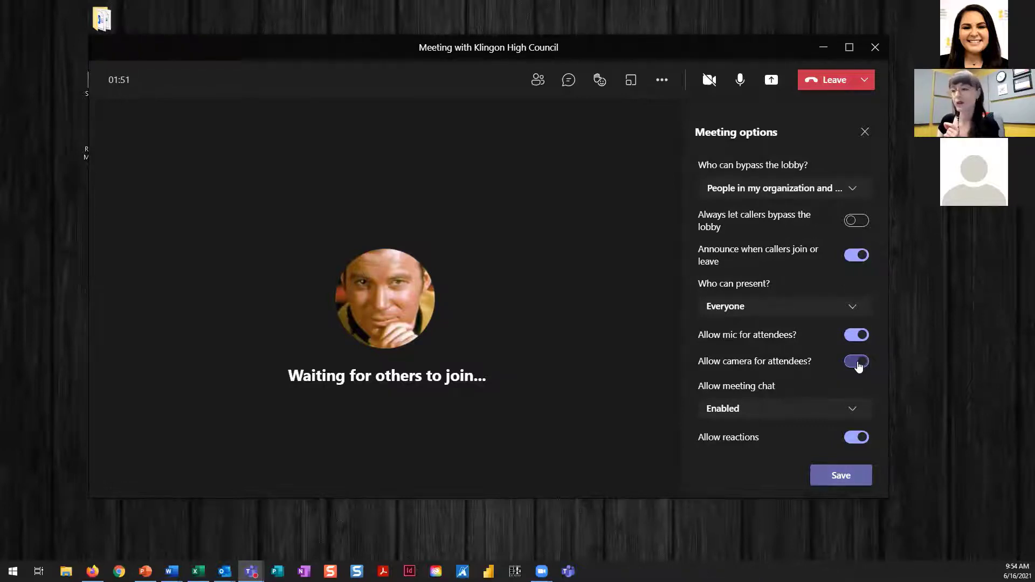
pyautogui.click(854, 413)
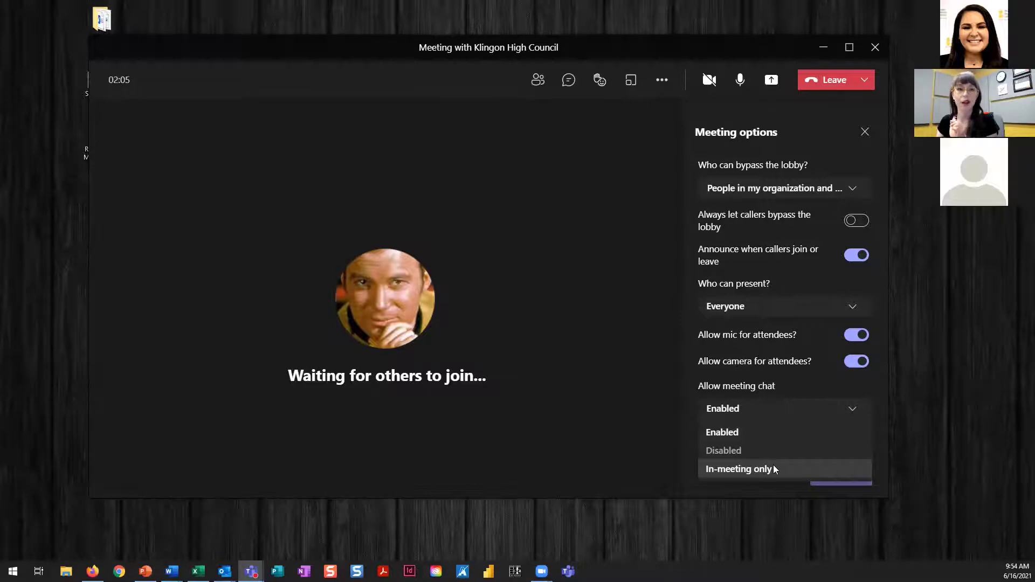
pyautogui.click(854, 409)
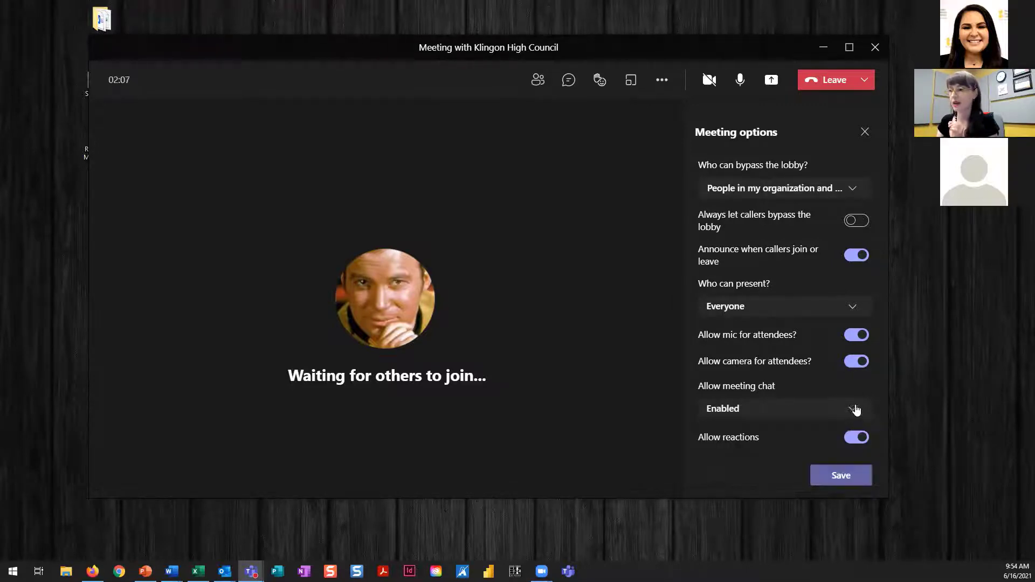
pyautogui.click(662, 81)
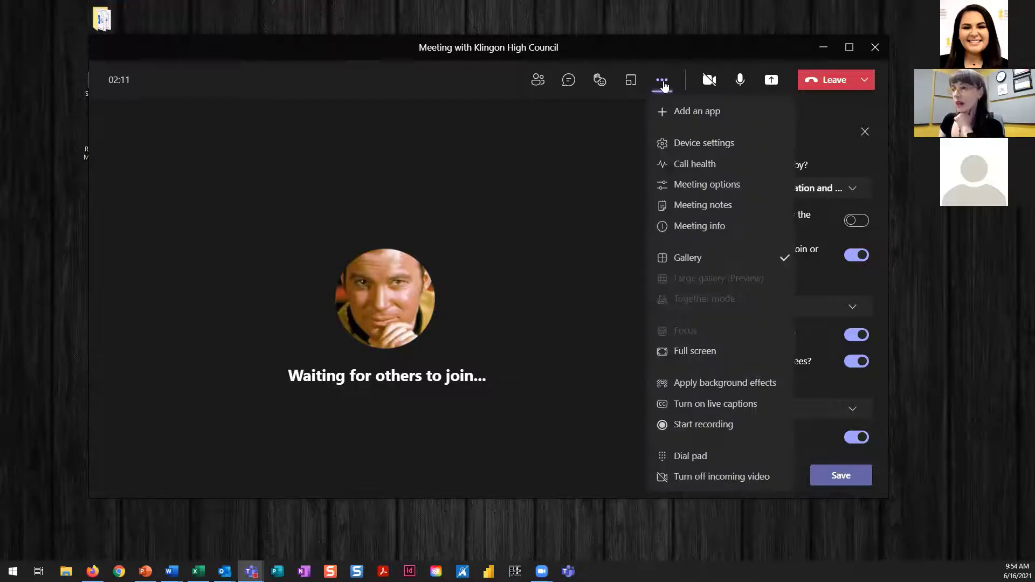
pyautogui.click(865, 132)
pyautogui.click(865, 131)
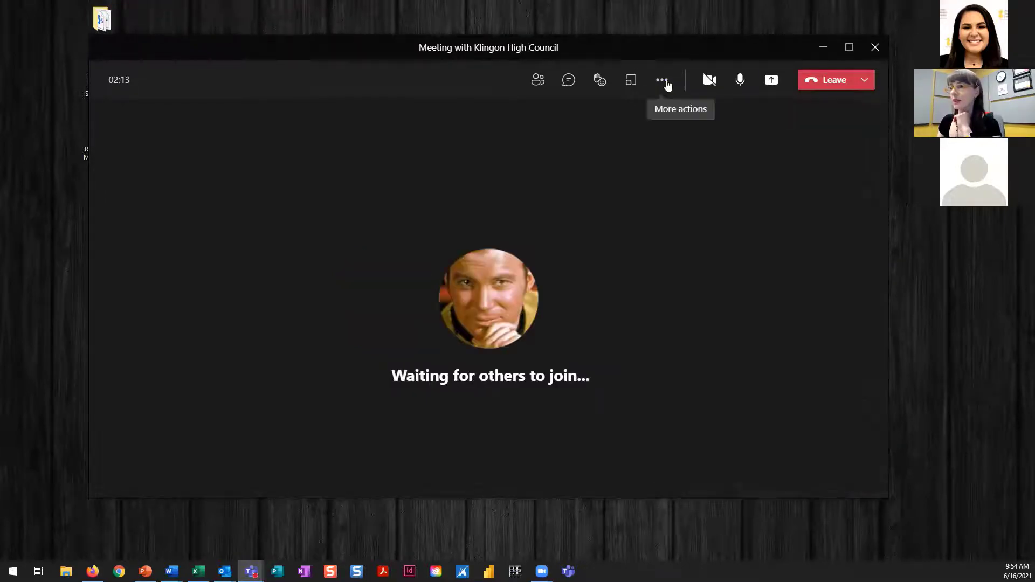
# Step: Check the available gallery view modes, turn on live captions for the meeting, and turn them off again
pyautogui.click(663, 82)
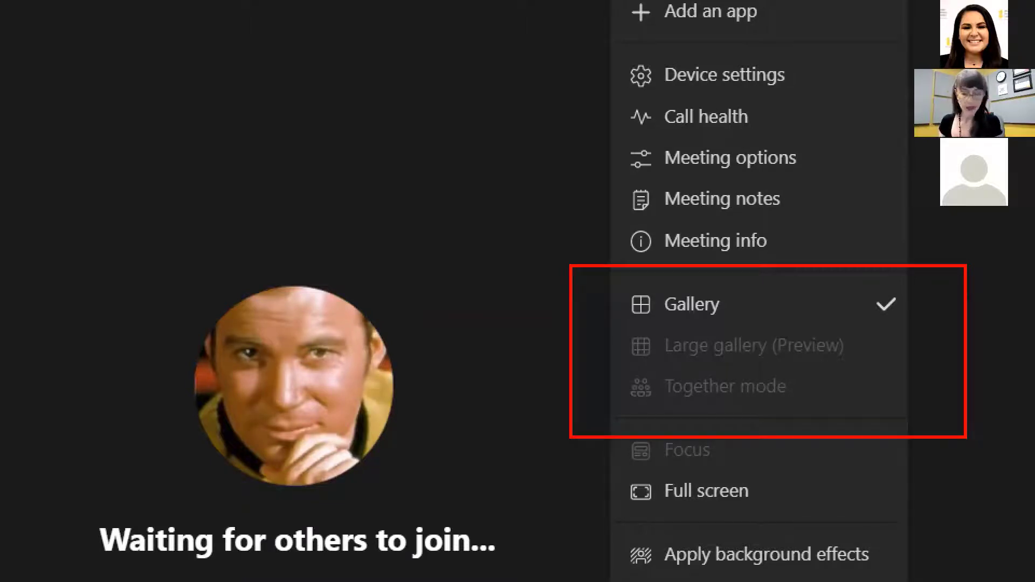
pyautogui.click(662, 82)
pyautogui.click(661, 82)
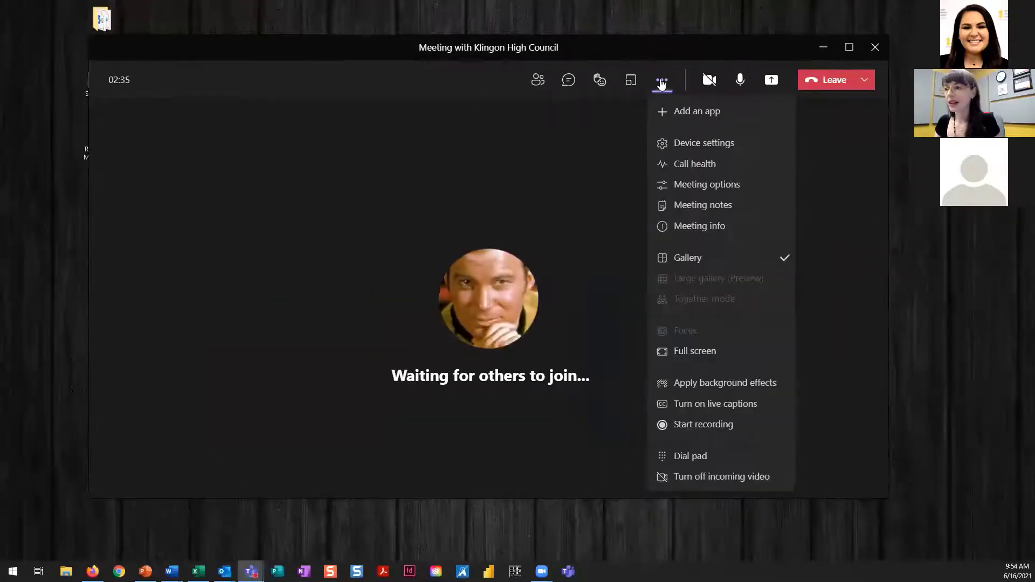
pyautogui.click(705, 408)
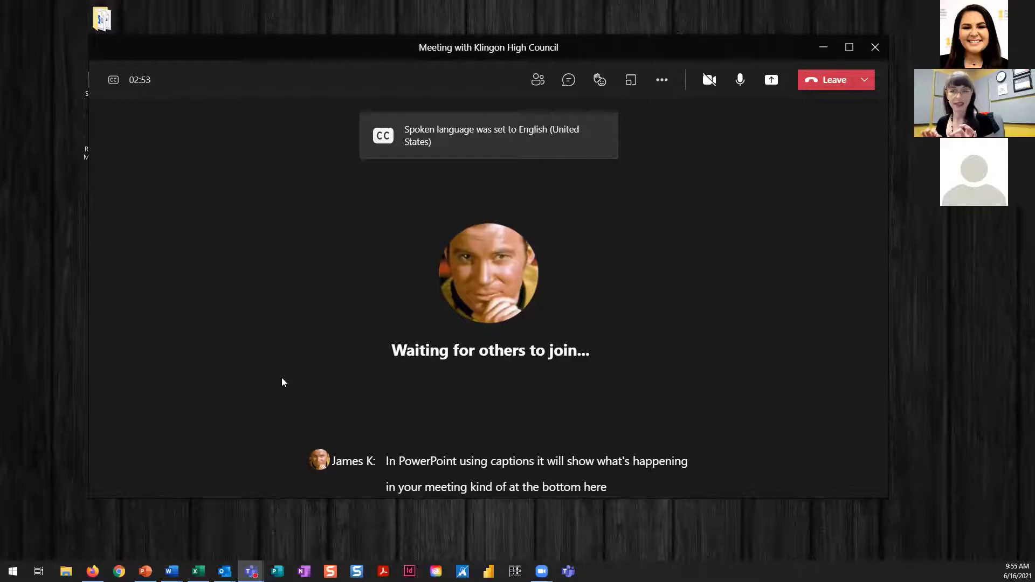
pyautogui.click(661, 80)
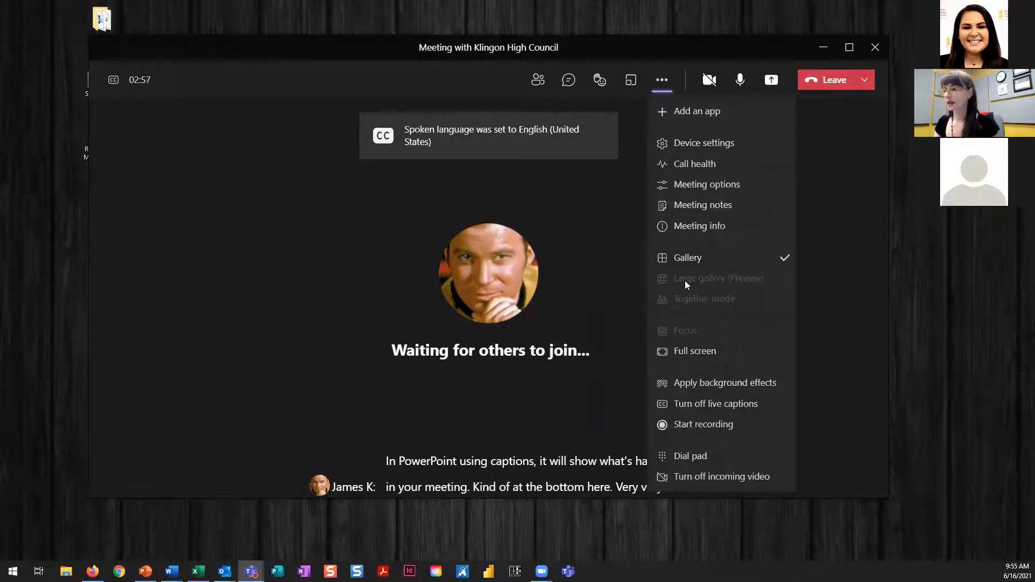
pyautogui.click(692, 404)
# Step: Leave the meeting and return to the Teams calendar to view the details of the Meeting with Klingon High Council
pyautogui.click(661, 81)
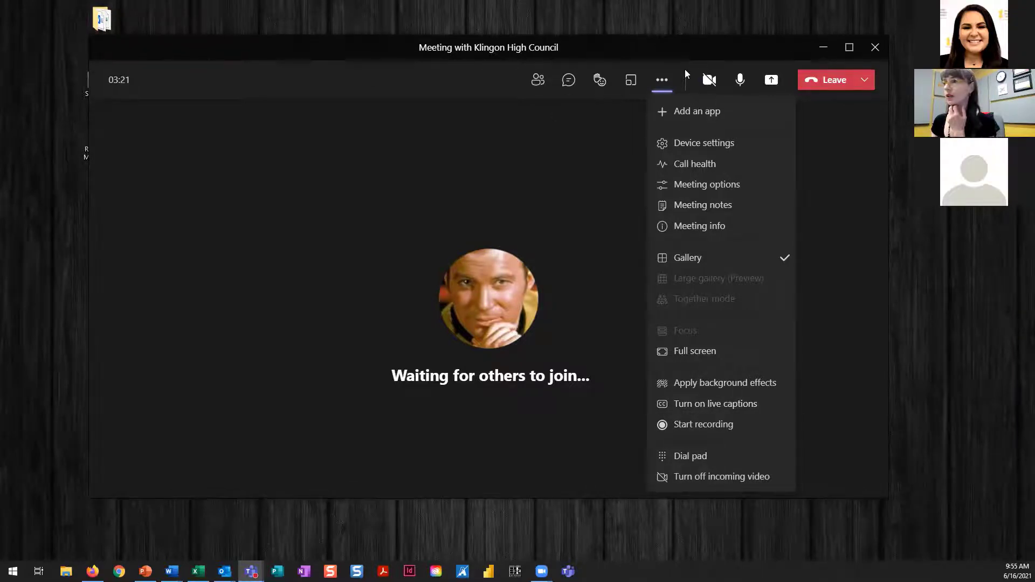
pyautogui.click(809, 75)
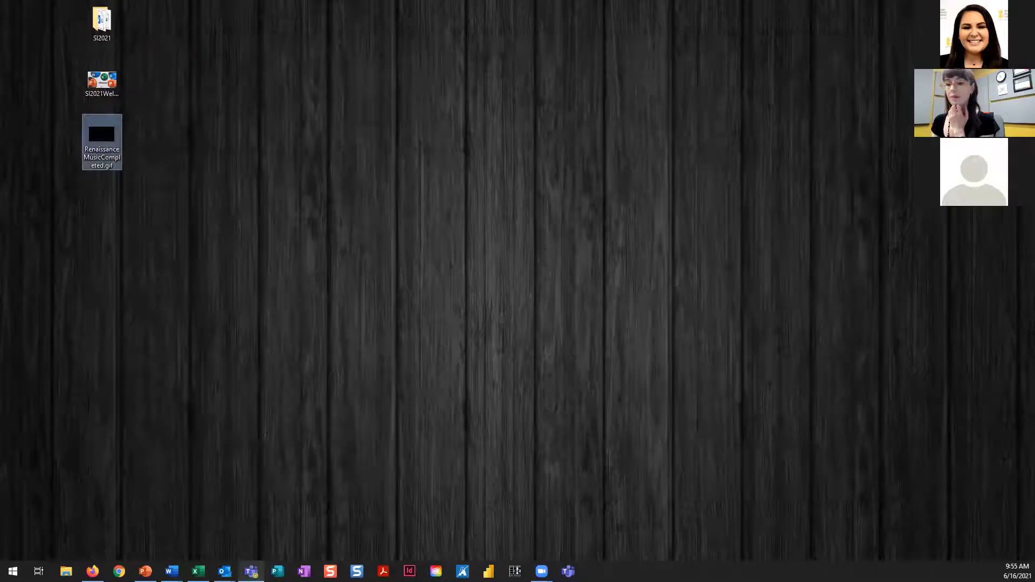
pyautogui.click(251, 571)
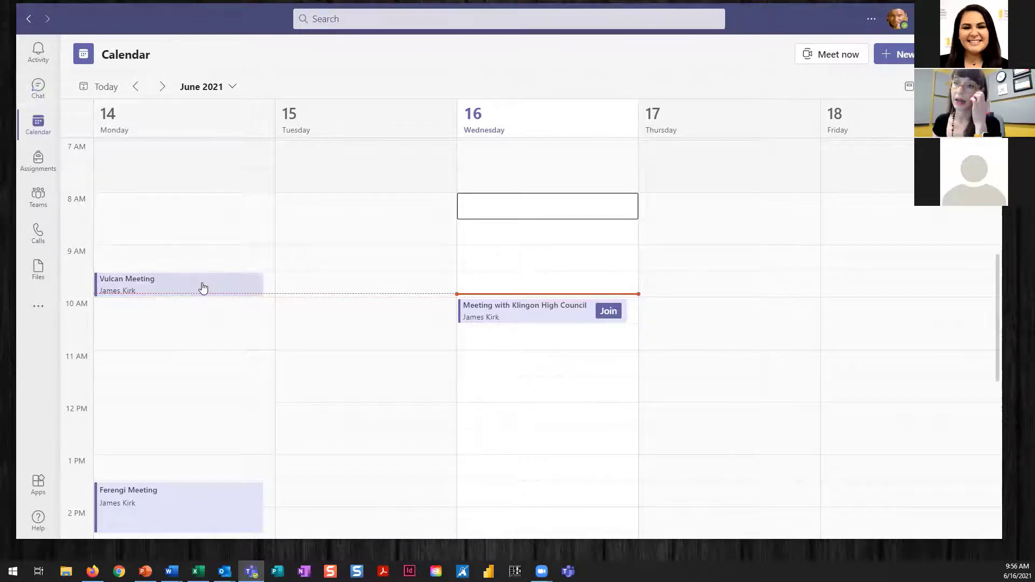
pyautogui.click(540, 315)
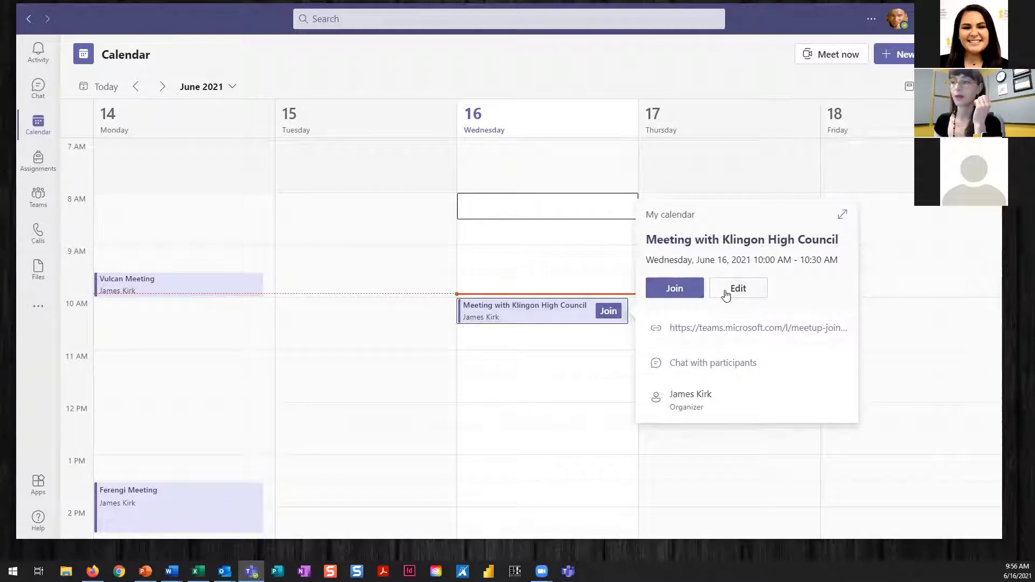
# Step: Open the Vulcan Meeting transcript from its chat, review its download formats and delete option, and cancel the deletion
pyautogui.click(36, 89)
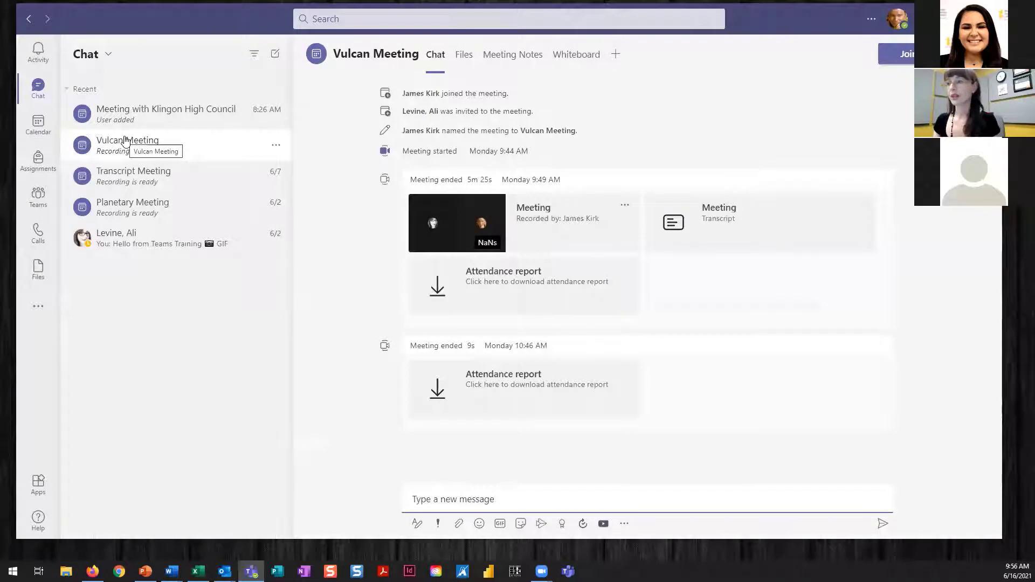
pyautogui.click(733, 220)
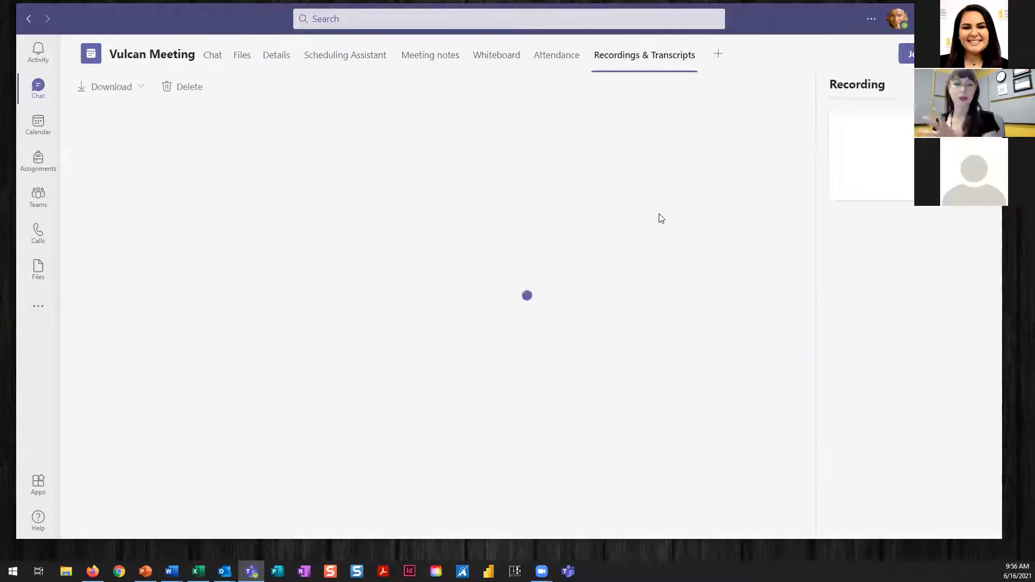
pyautogui.click(140, 90)
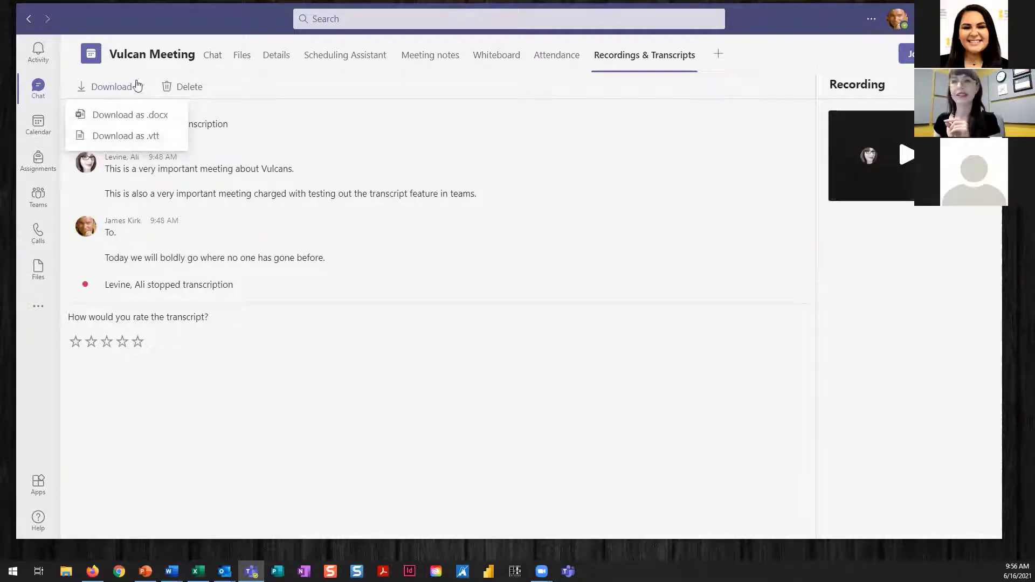
pyautogui.click(185, 89)
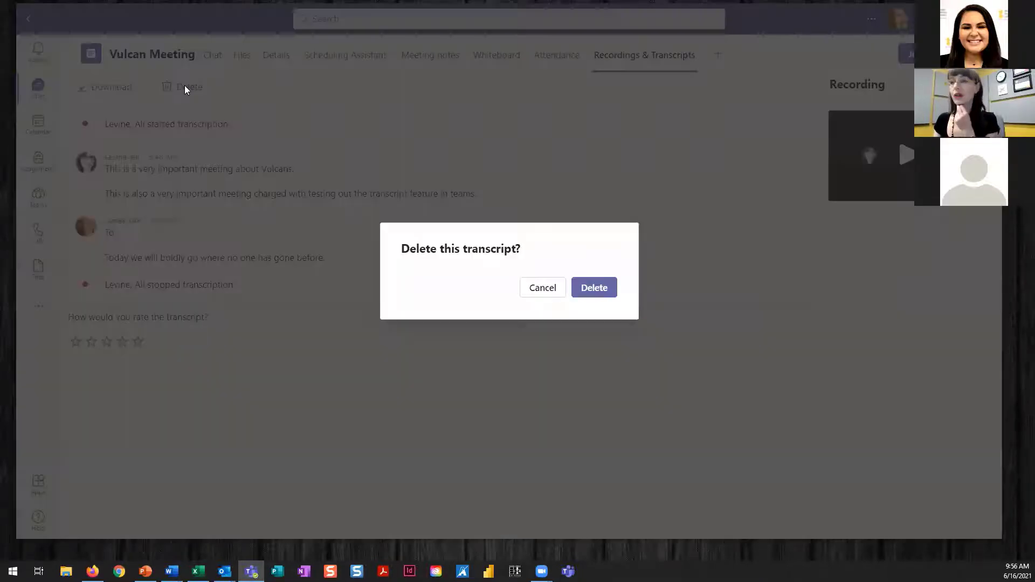
pyautogui.click(547, 288)
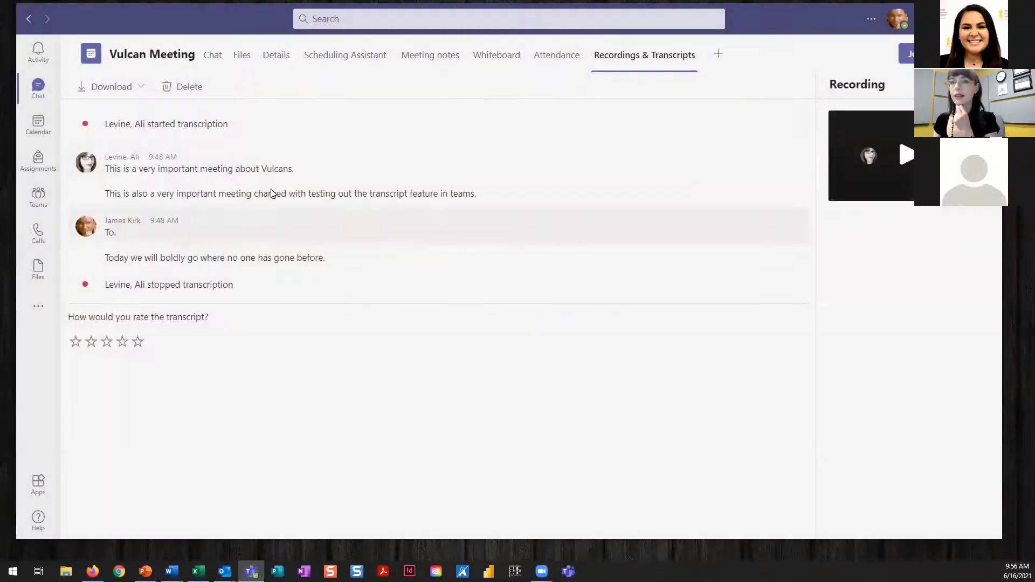
# Step: Open the attendance report of the first Vulcan Meeting session from its chat and autofit columns A, B and C to their contents
pyautogui.click(27, 92)
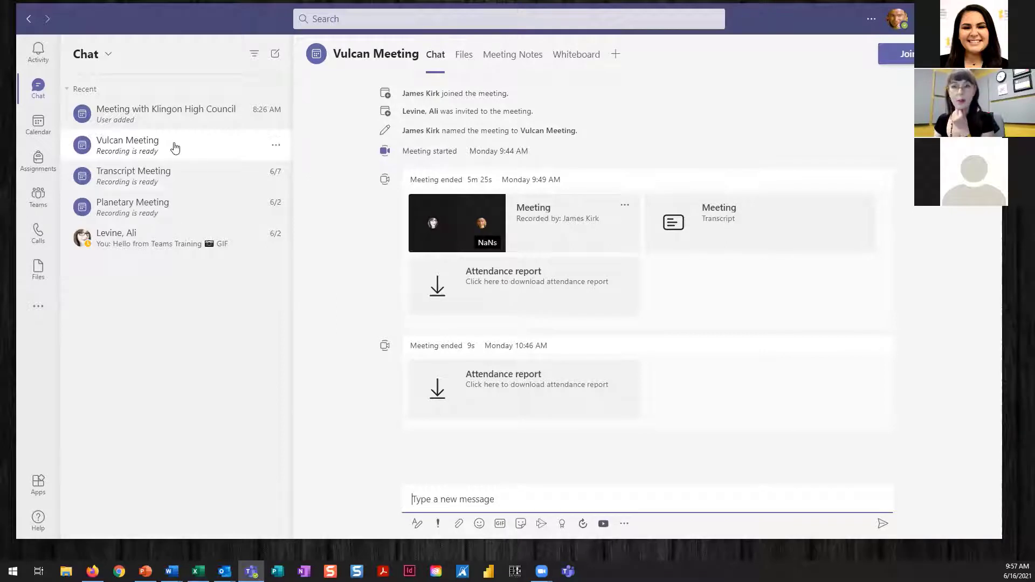
pyautogui.click(545, 281)
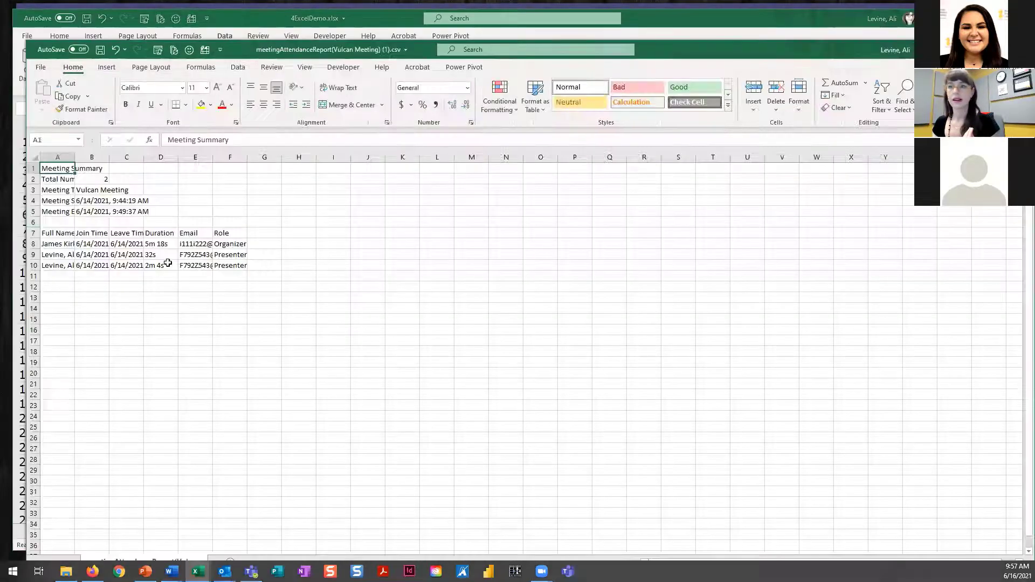
pyautogui.scroll(5, 161, 321)
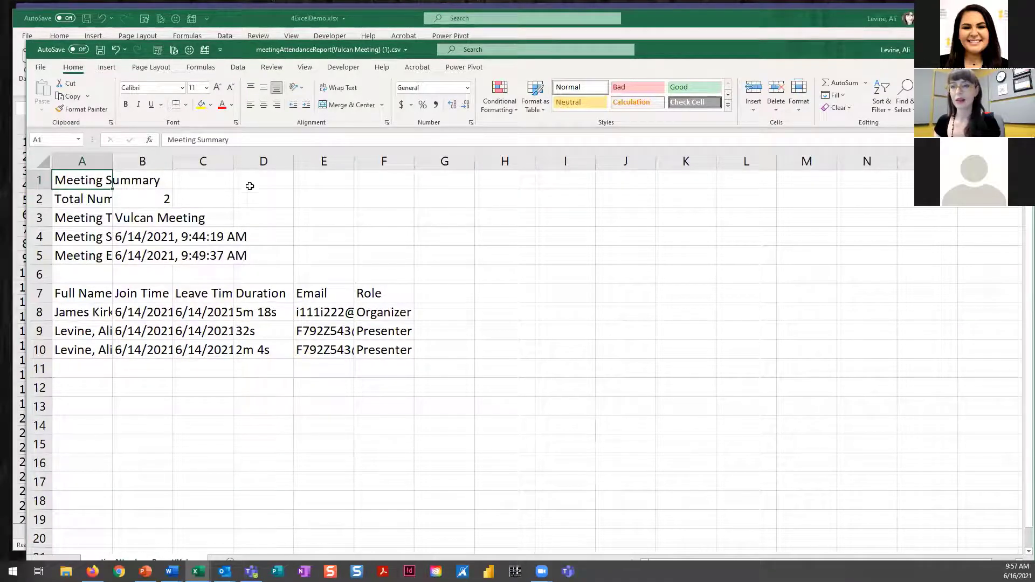
pyautogui.doubleClick(233, 161)
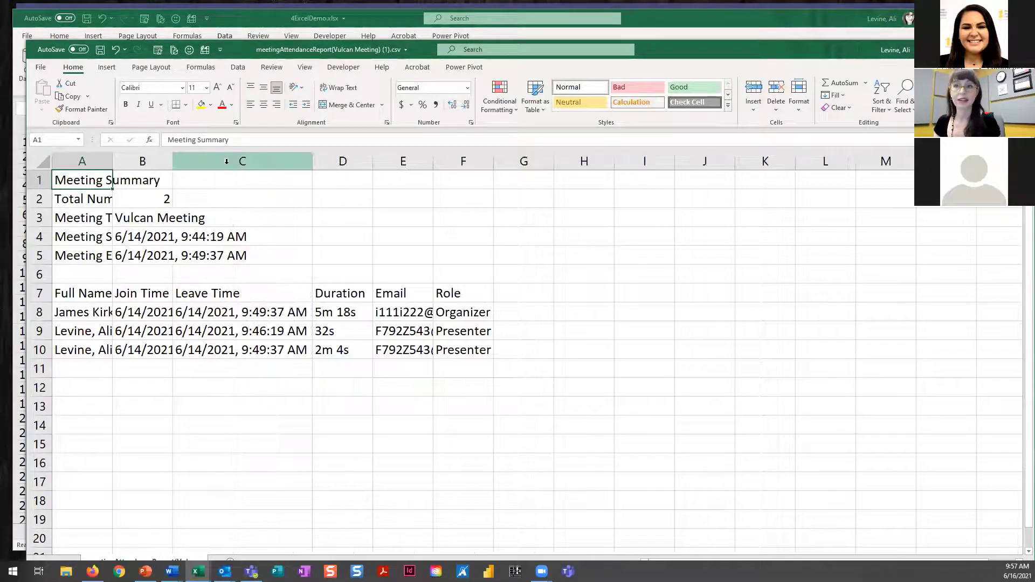
pyautogui.doubleClick(174, 162)
pyautogui.doubleClick(112, 161)
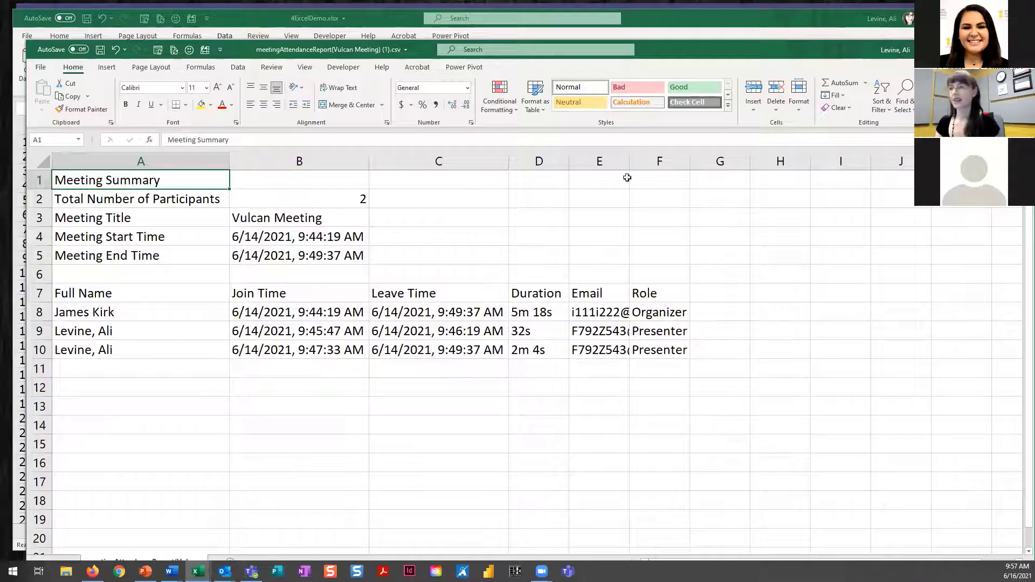
# Step: Close the attendance report without saving and minimize the 4ExcelDemo.xlsx workbook to return to Teams
pyautogui.moveTo(779, 46); pyautogui.dragTo(761, 44)
pyautogui.hotkey('ctrl', 'w')
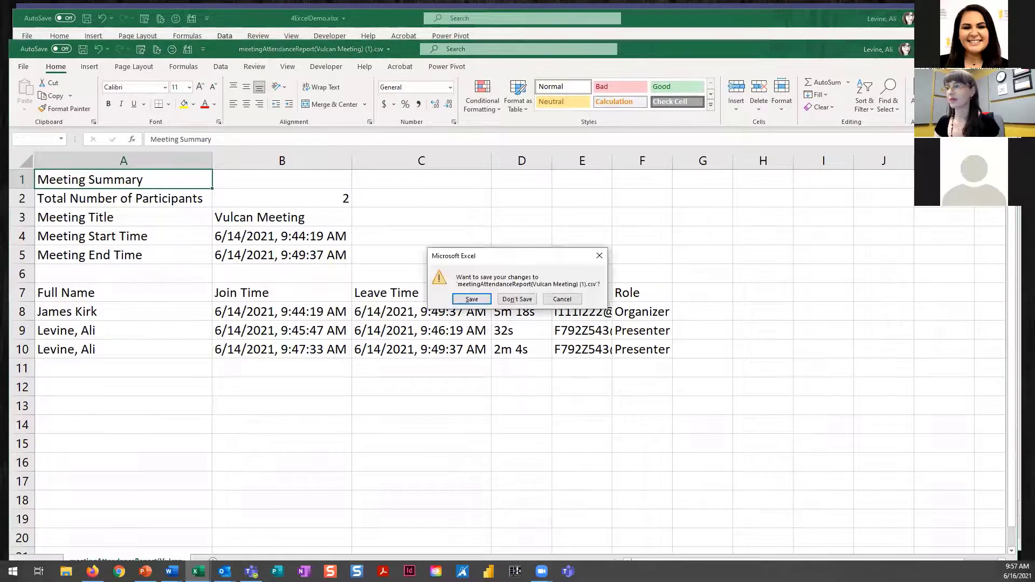
pyautogui.click(517, 299)
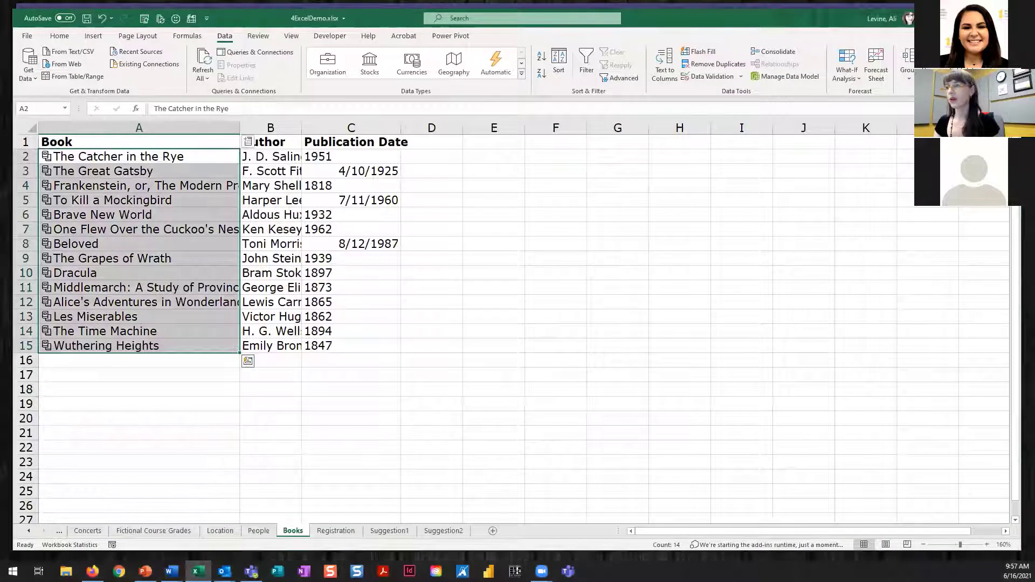
pyautogui.click(959, 19)
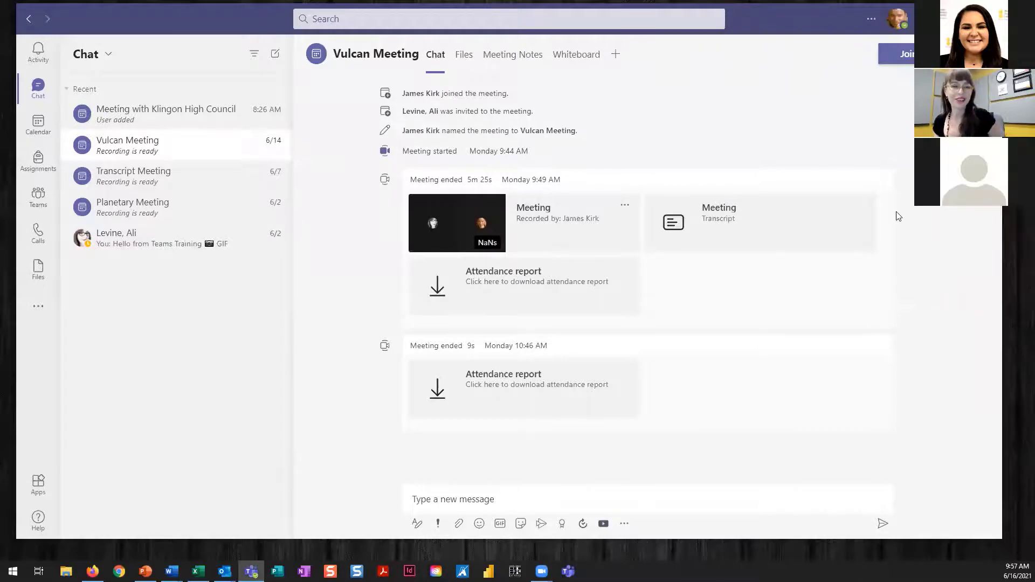